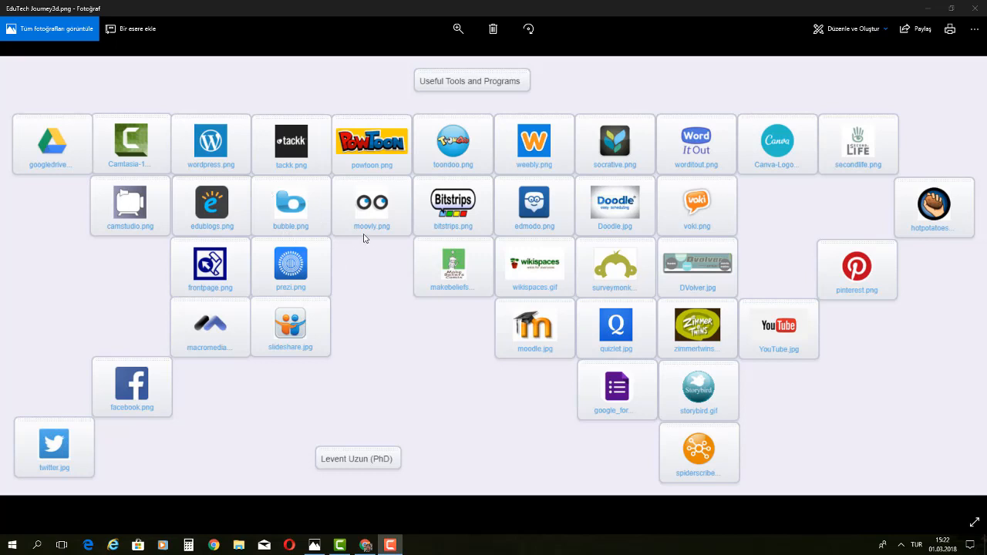
- Switch to Chrome and browse the image results for the bubbl.us search
{"action": "left_click", "coordinate": [926, 10]}
{"action": "left_click", "coordinate": [359, 546]}
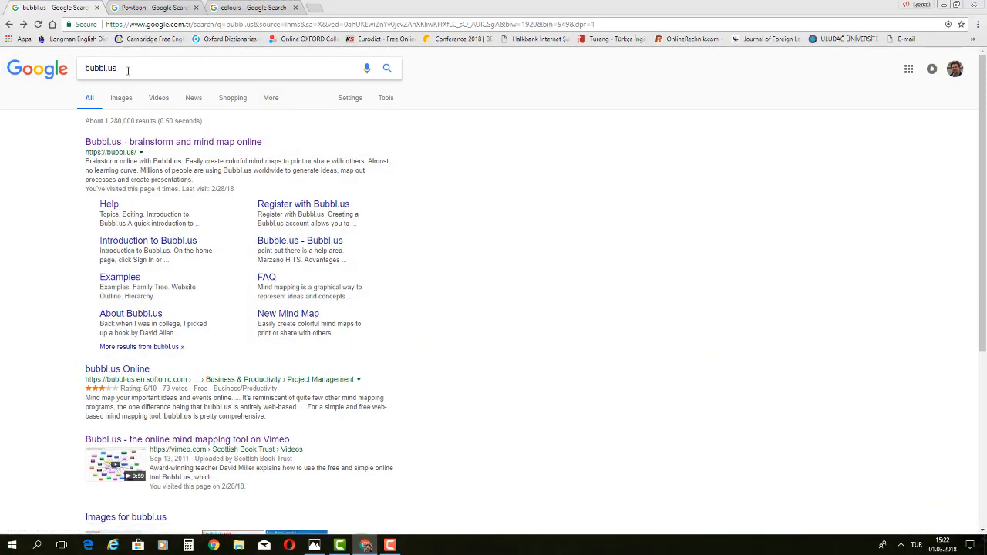
{"action": "left_click_drag", "start_coordinate": [125, 68], "coordinate": [81, 70]}
{"action": "left_click", "coordinate": [433, 160]}
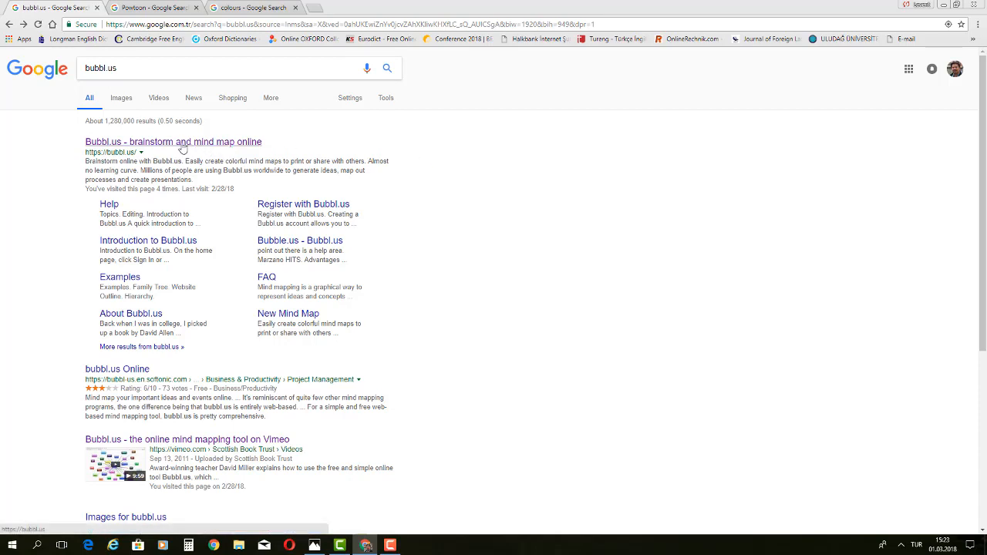
{"action": "left_click", "coordinate": [122, 100]}
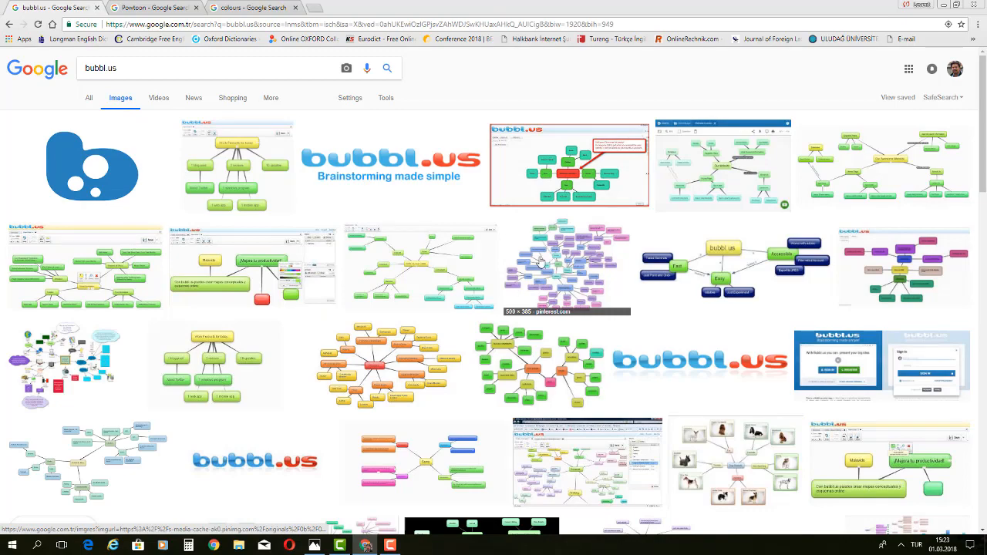
{"action": "scroll", "coordinate": [539, 262], "scroll_direction": "down", "scroll_amount": 2}
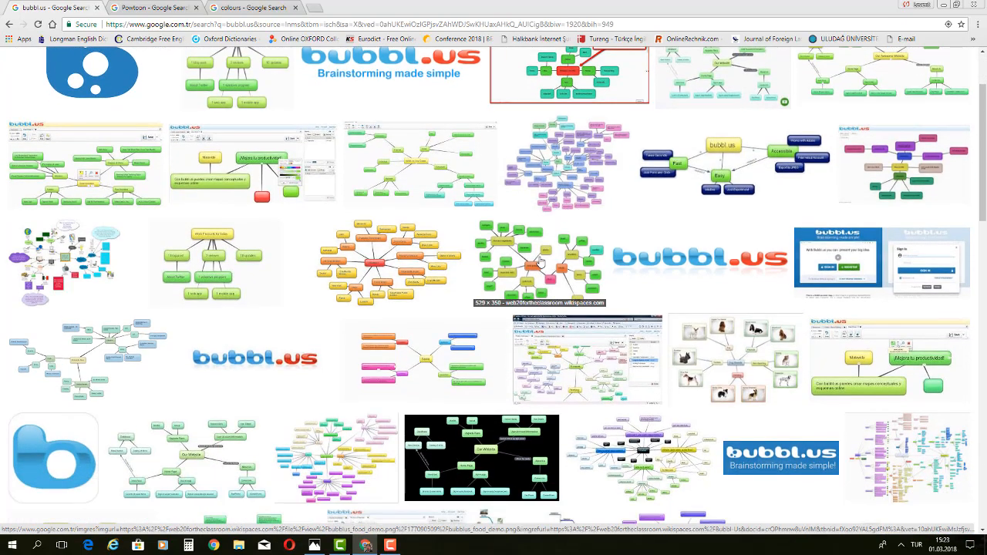
{"action": "scroll", "coordinate": [540, 262], "scroll_direction": "down", "scroll_amount": 3}
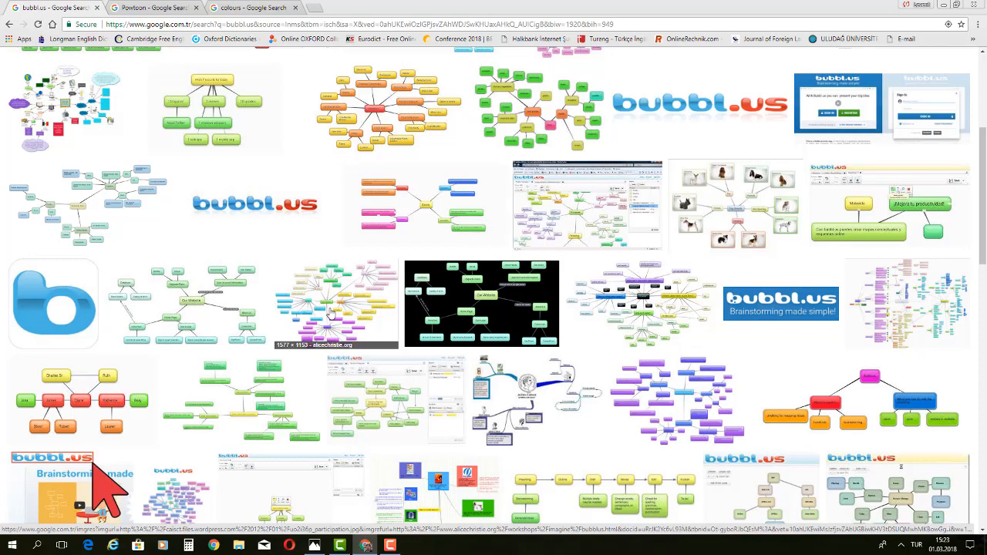
- Preview example mind maps from the image results, including the related Teaching & Learning map
{"action": "left_click", "coordinate": [330, 312]}
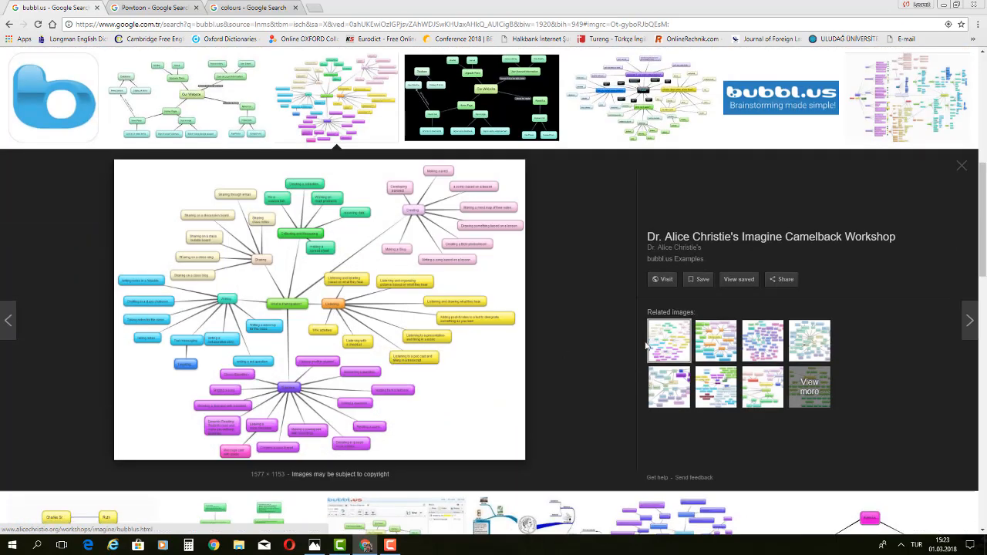
{"action": "left_click", "coordinate": [710, 344]}
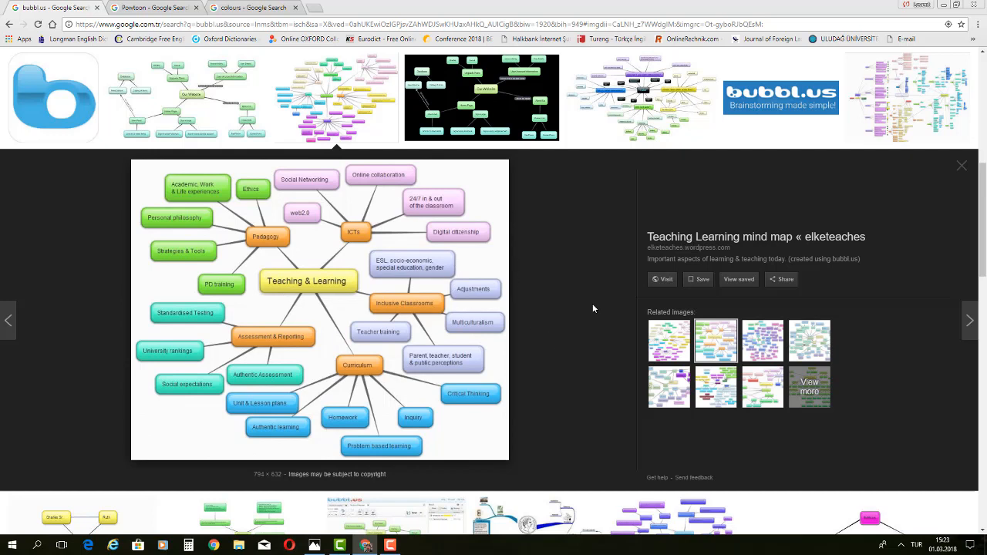
{"action": "left_click", "coordinate": [908, 107]}
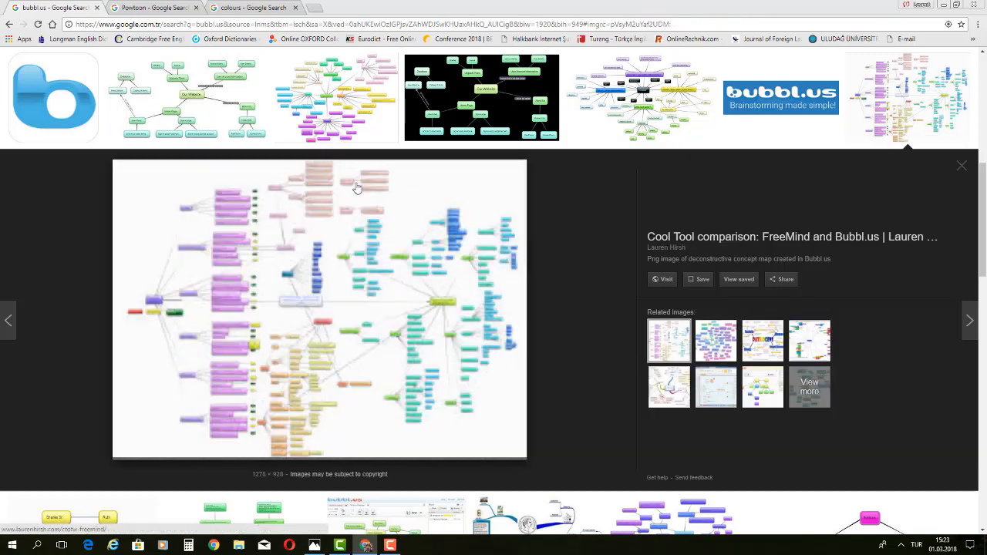
{"action": "left_click", "coordinate": [337, 123]}
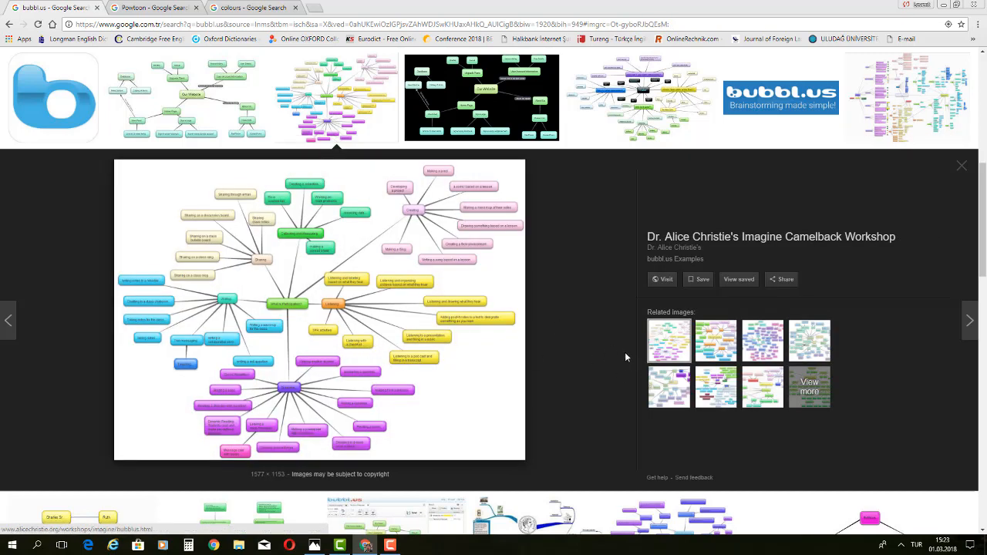
{"action": "left_click", "coordinate": [711, 349]}
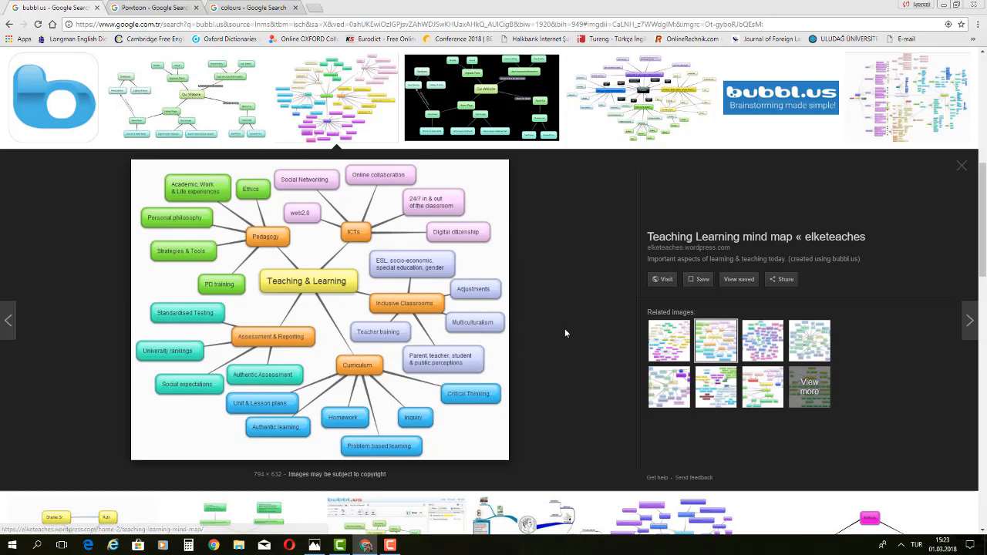
- Browse further mind map examples in the bubbl.us image results and close the open image preview
{"action": "scroll", "coordinate": [564, 332], "scroll_direction": "down", "scroll_amount": 5}
{"action": "scroll", "coordinate": [565, 333], "scroll_direction": "down", "scroll_amount": 7}
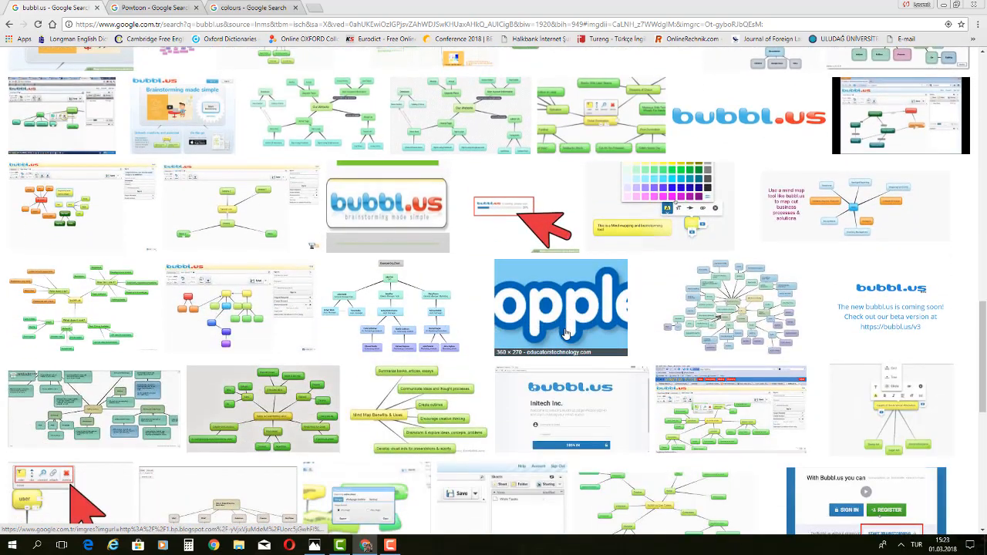
{"action": "scroll", "coordinate": [565, 333], "scroll_direction": "down", "scroll_amount": 4}
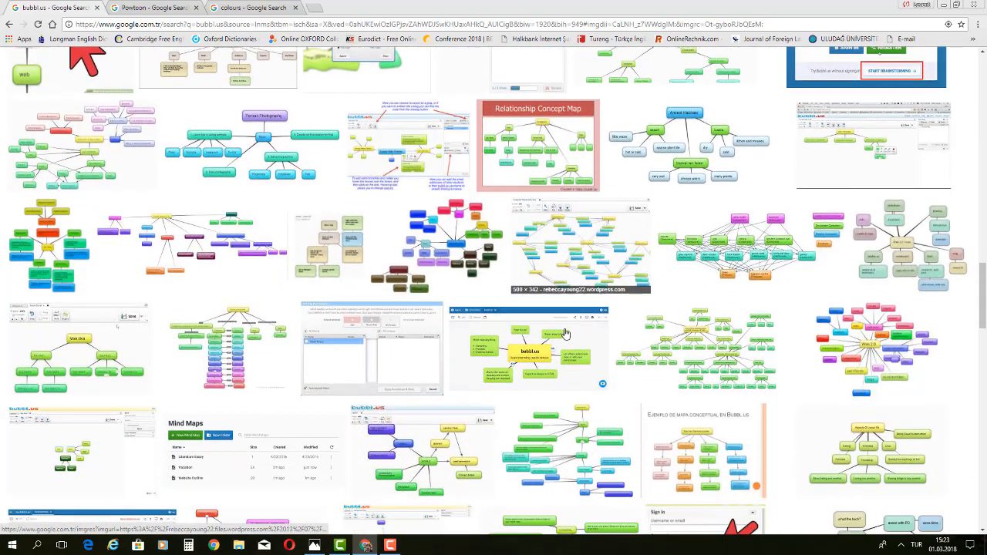
{"action": "scroll", "coordinate": [565, 333], "scroll_direction": "up", "scroll_amount": 10}
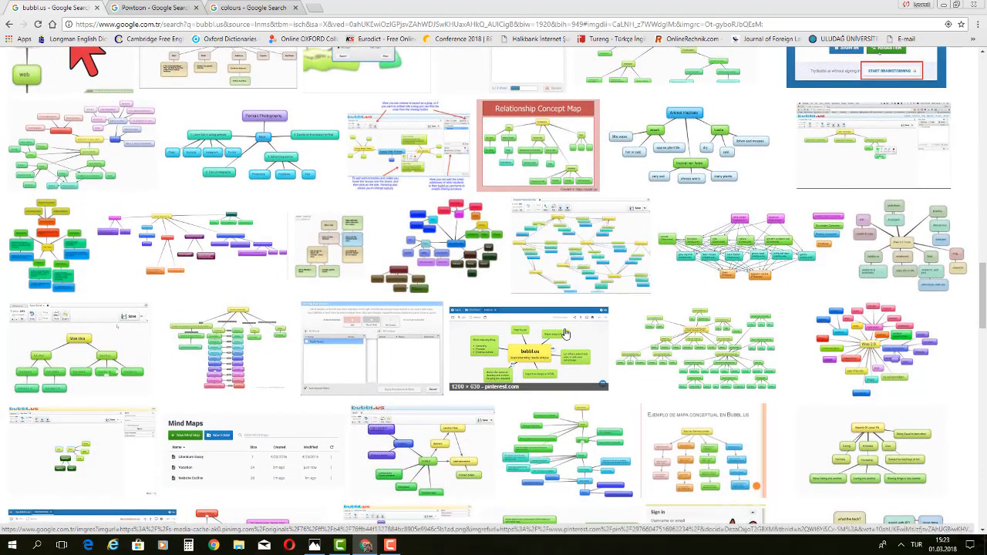
{"action": "scroll", "coordinate": [564, 333], "scroll_direction": "up", "scroll_amount": 5}
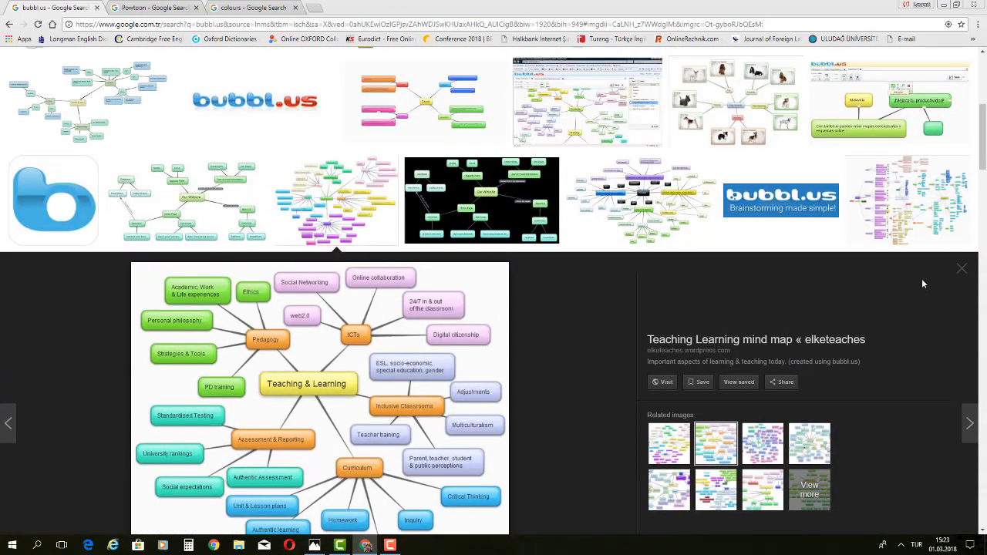
{"action": "left_click", "coordinate": [962, 268]}
{"action": "scroll", "coordinate": [540, 320], "scroll_direction": "up", "scroll_amount": 5}
{"action": "scroll", "coordinate": [539, 319], "scroll_direction": "up", "scroll_amount": 2}
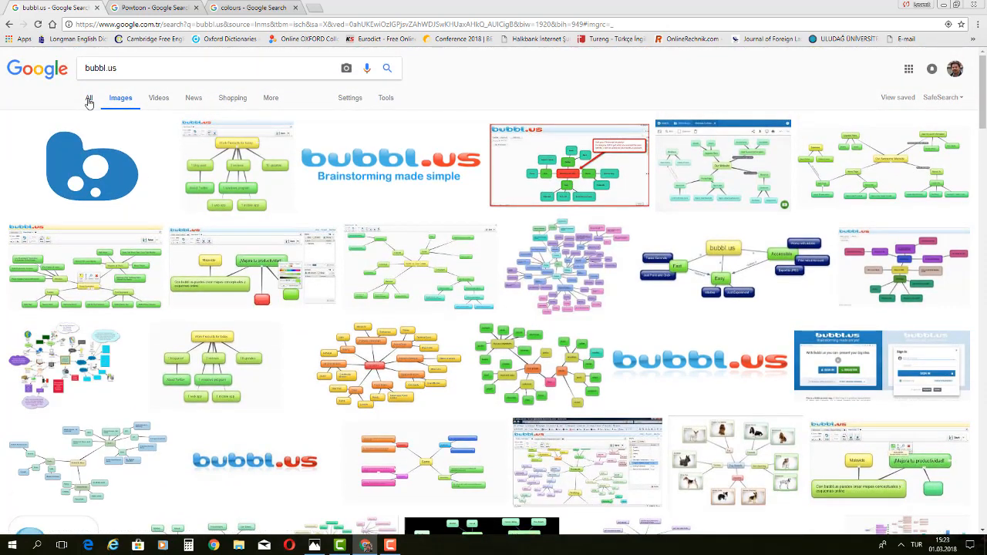
- Open the Bubbl.us website from the web search results and sign in with the account password
{"action": "left_click", "coordinate": [88, 97]}
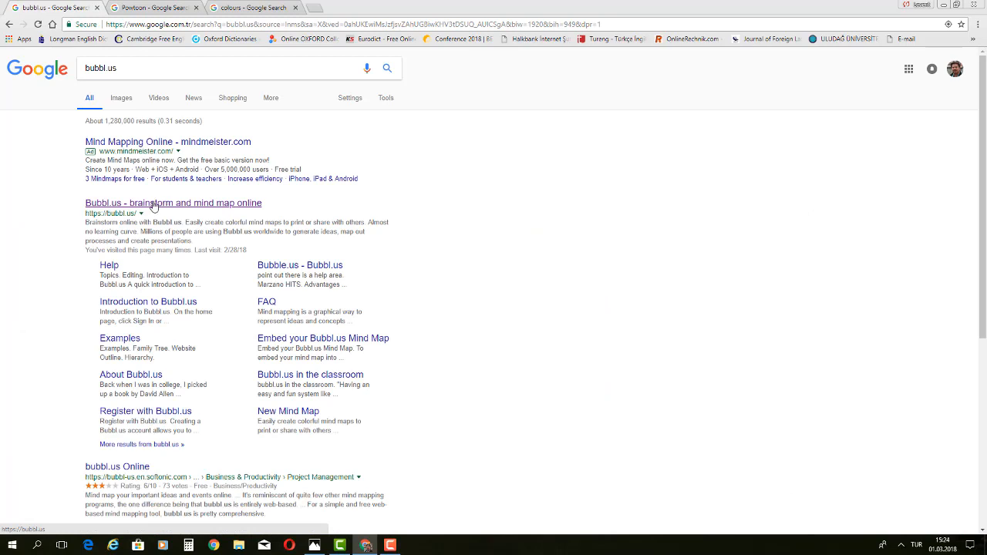
{"action": "left_click", "coordinate": [152, 205]}
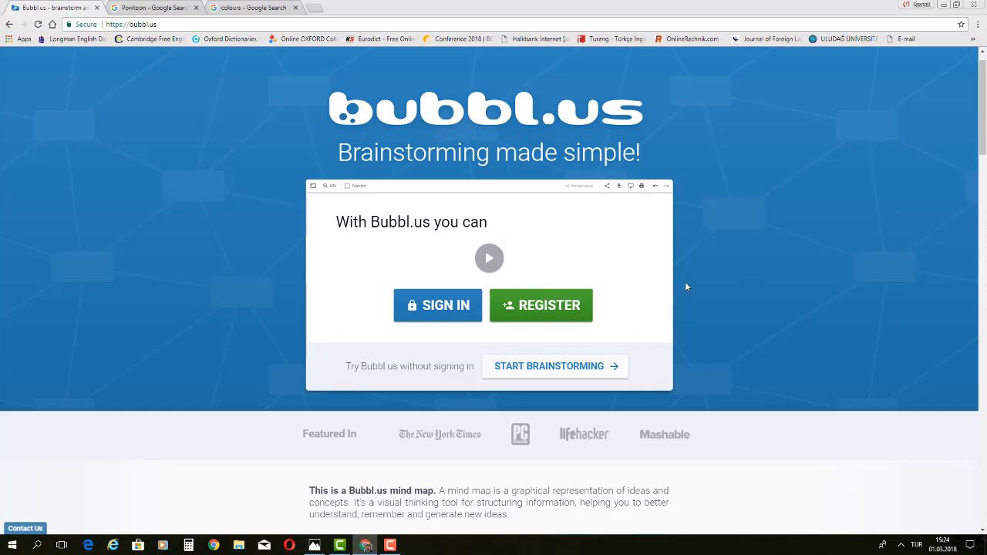
{"action": "left_click", "coordinate": [439, 309]}
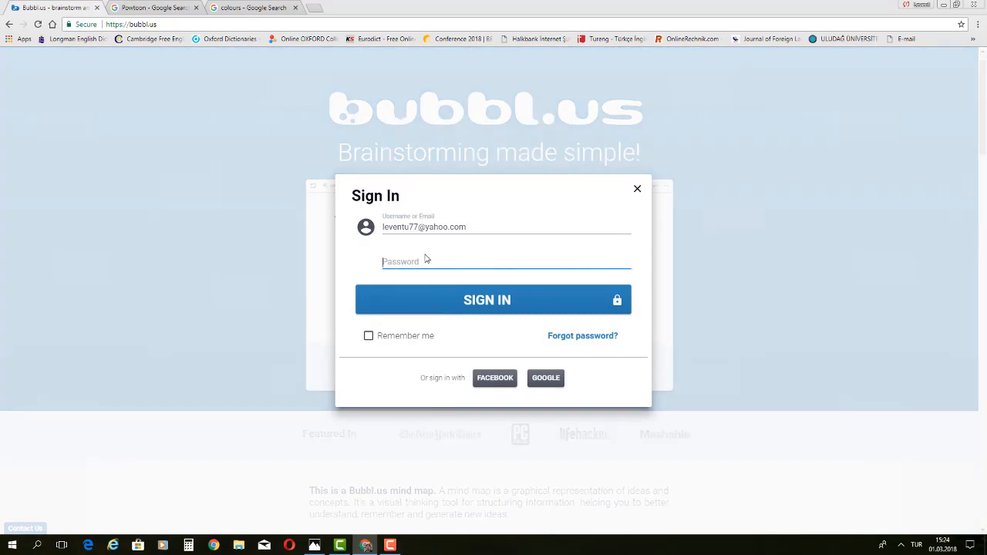
{"action": "type", "text": "****"}
{"action": "left_click", "coordinate": [481, 301]}
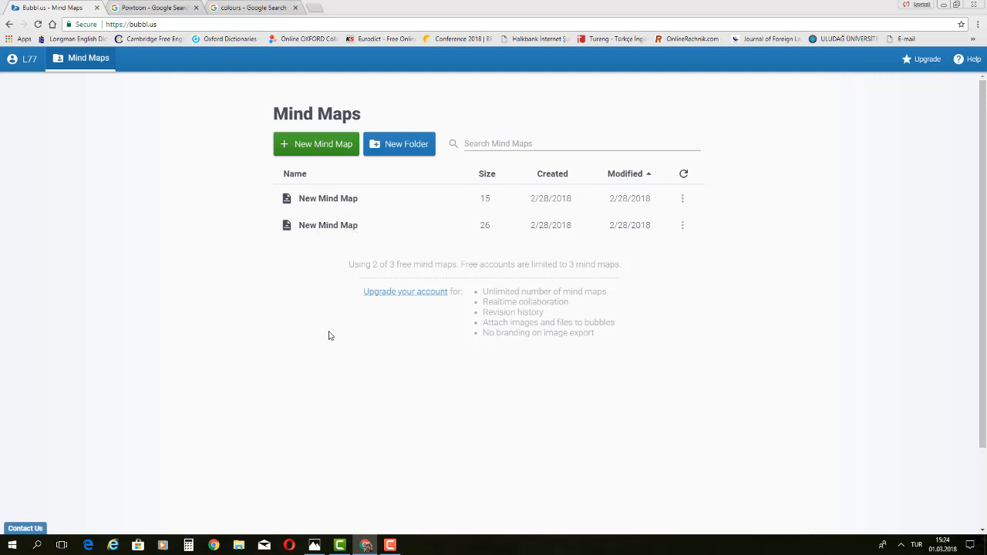
- Create a new mind map and replace the text of its Start Here bubble with "Colours"
{"action": "left_click", "coordinate": [318, 146]}
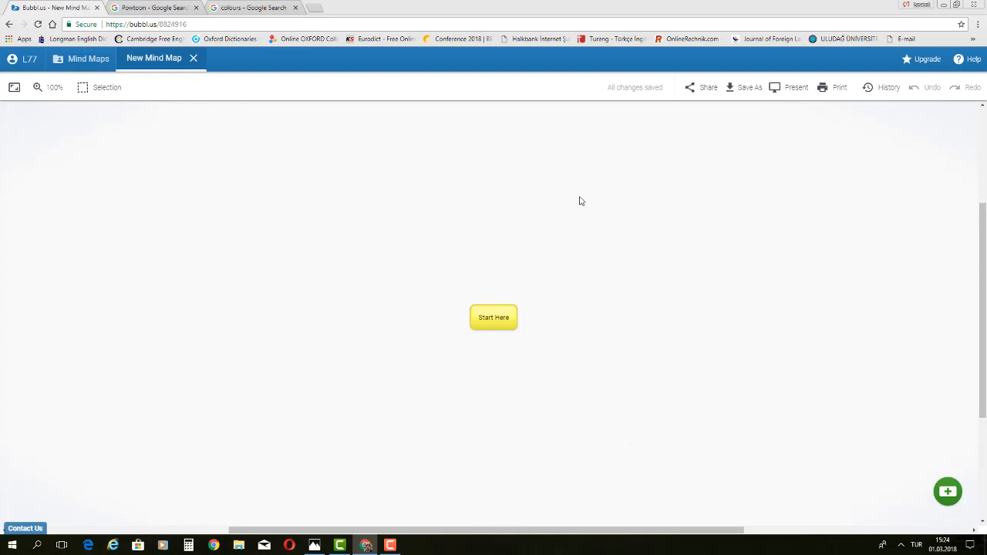
{"action": "mouse_move", "coordinate": [570, 198]}
{"action": "left_mouse_down"}
{"action": "mouse_move", "coordinate": [364, 200]}
{"action": "mouse_move", "coordinate": [236, 188]}
{"action": "mouse_move", "coordinate": [414, 187]}
{"action": "mouse_move", "coordinate": [680, 297]}
{"action": "mouse_move", "coordinate": [434, 286]}
{"action": "mouse_move", "coordinate": [535, 194]}
{"action": "mouse_move", "coordinate": [577, 188]}
{"action": "left_mouse_up"}
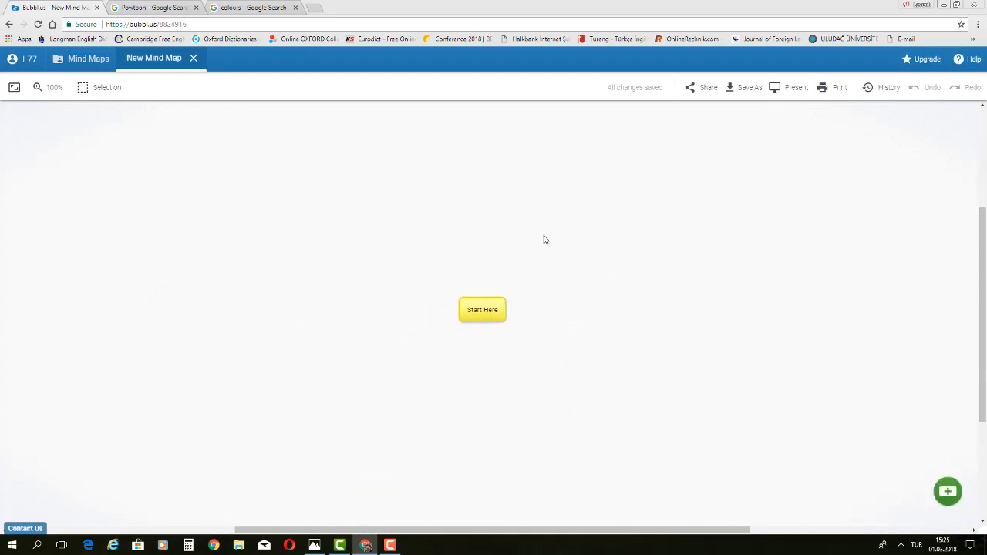
{"action": "scroll", "coordinate": [518, 330], "scroll_direction": "up", "scroll_amount": 5}
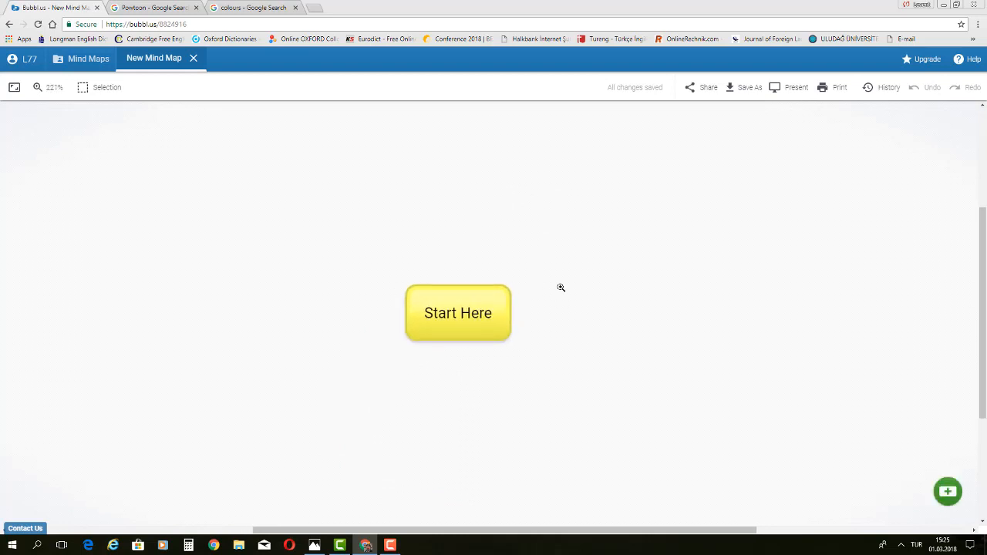
{"action": "scroll", "coordinate": [561, 288], "scroll_direction": "down", "scroll_amount": 5}
{"action": "scroll", "coordinate": [561, 288], "scroll_direction": "up", "scroll_amount": 4}
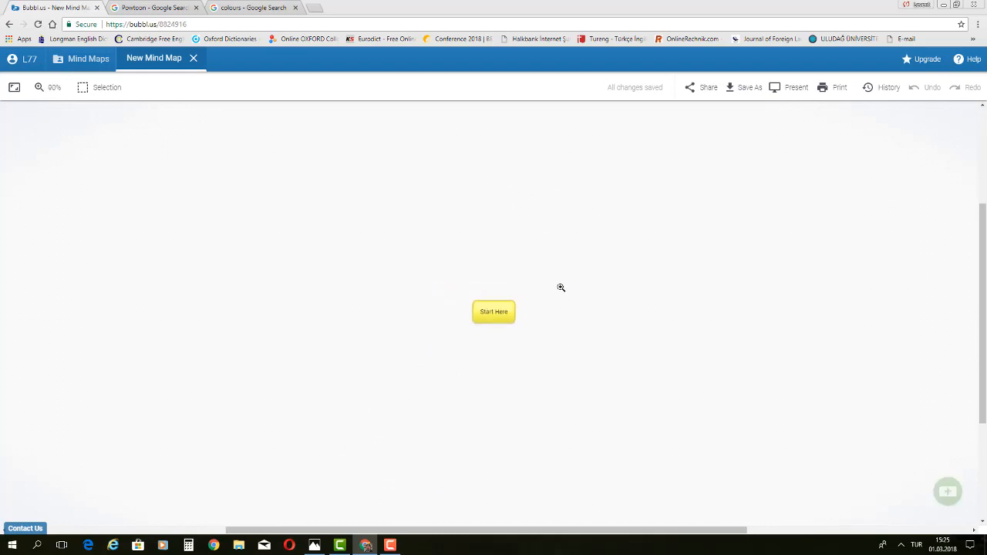
{"action": "scroll", "coordinate": [560, 288], "scroll_direction": "up", "scroll_amount": 1}
{"action": "scroll", "coordinate": [560, 286], "scroll_direction": "down", "scroll_amount": 2}
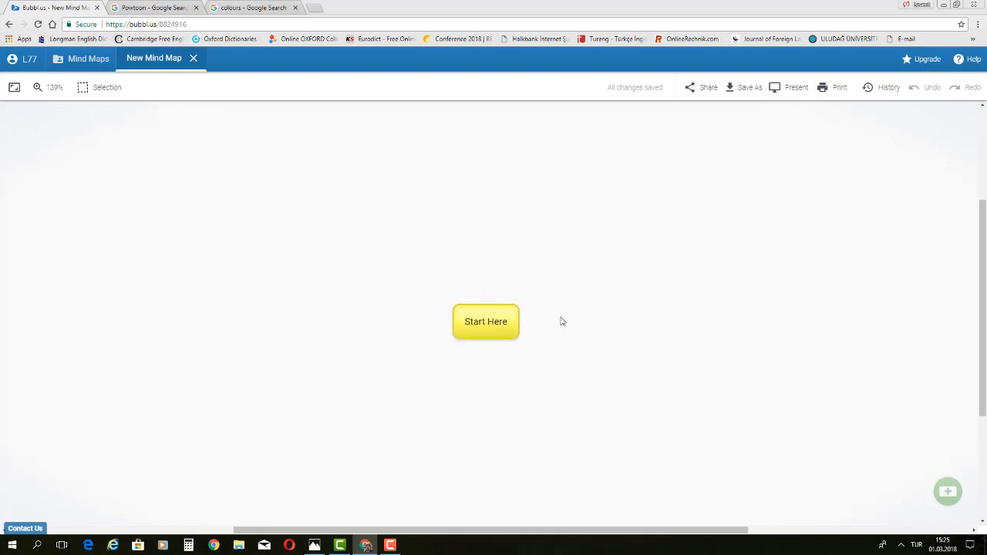
{"action": "left_click_drag", "start_coordinate": [560, 351], "coordinate": [458, 269]}
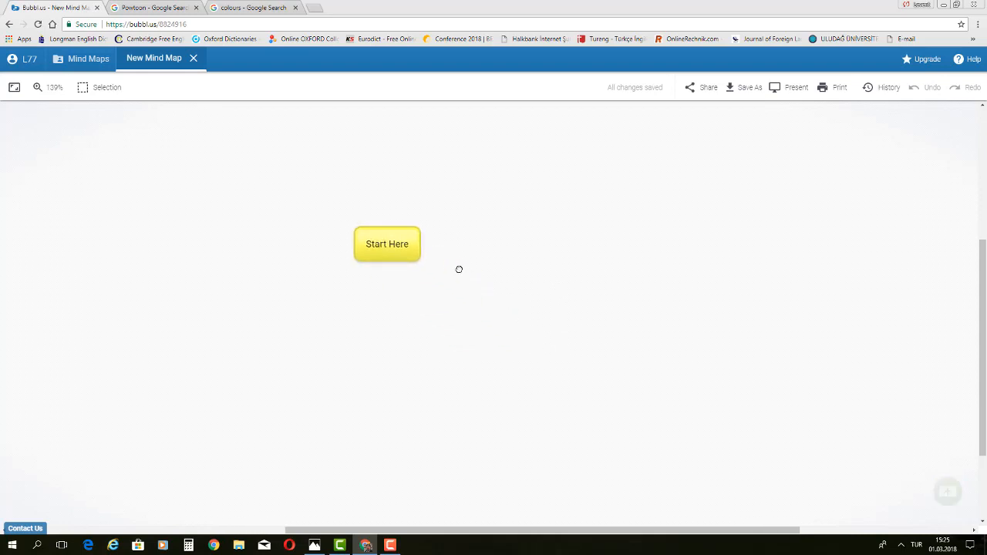
{"action": "left_click", "coordinate": [385, 251]}
{"action": "left_click_drag", "start_coordinate": [368, 244], "coordinate": [410, 245]}
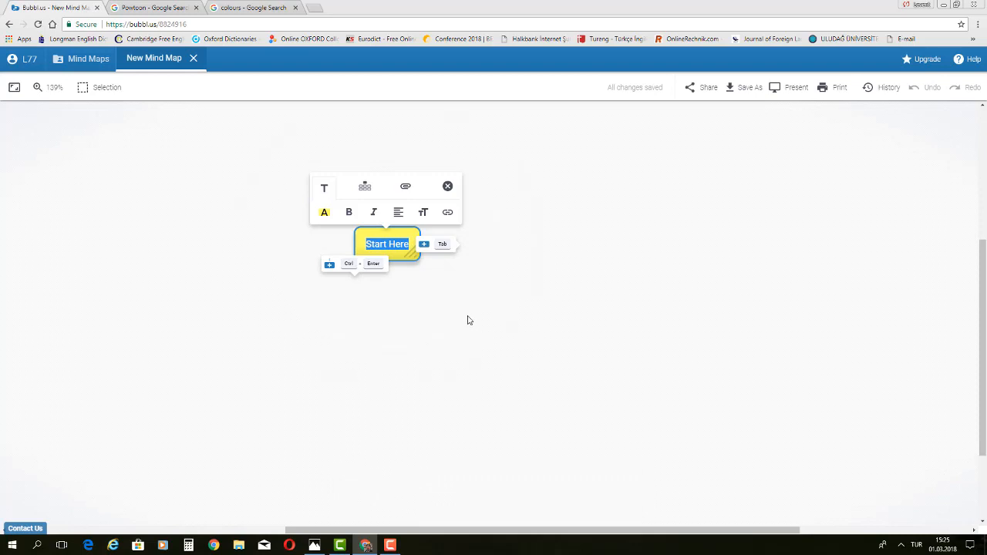
{"action": "type", "text": "Colours"}
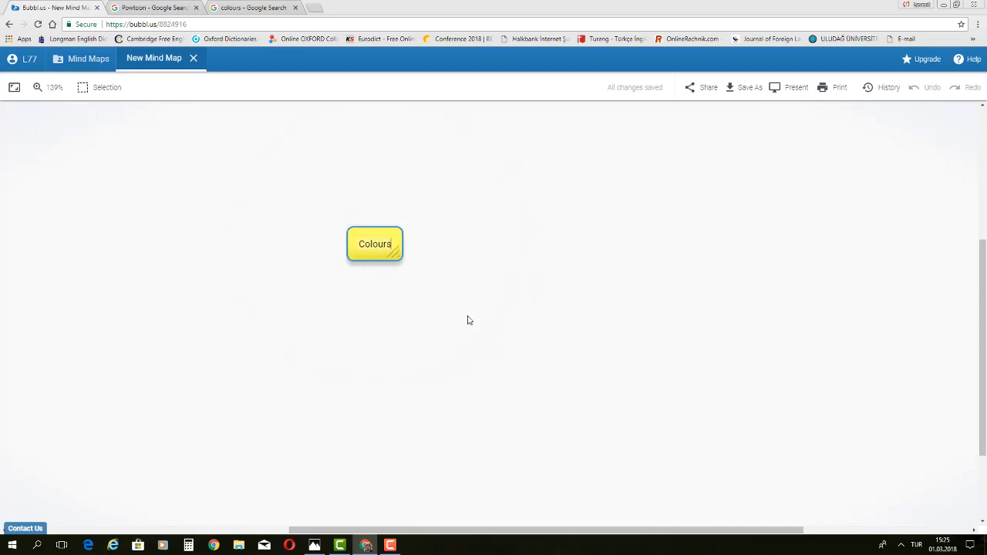
{"action": "left_click", "coordinate": [467, 320]}
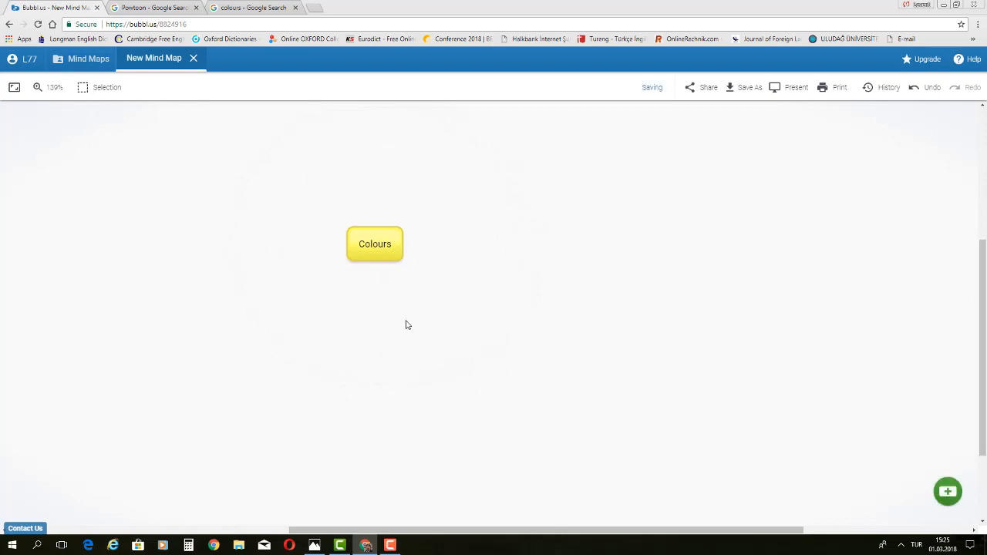
- Set the bubble color of the Colours bubble to dark blue
{"action": "left_click_drag", "start_coordinate": [406, 324], "coordinate": [396, 360]}
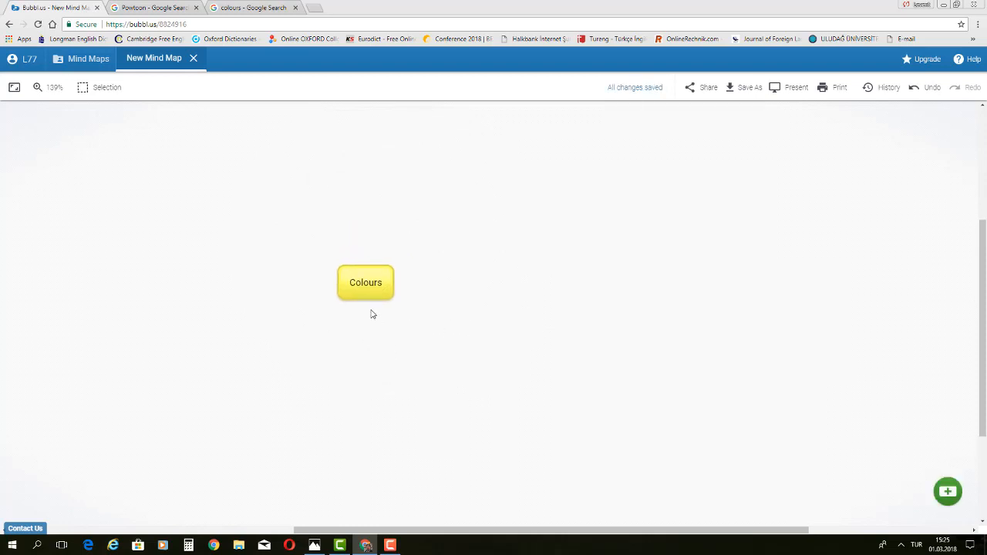
{"action": "double_click", "coordinate": [353, 285]}
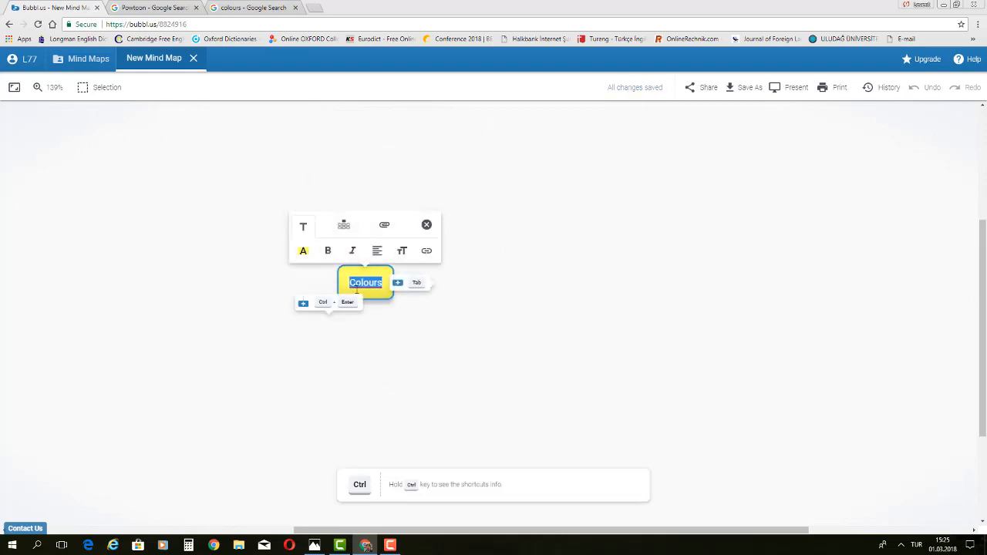
{"action": "left_click", "coordinate": [303, 260]}
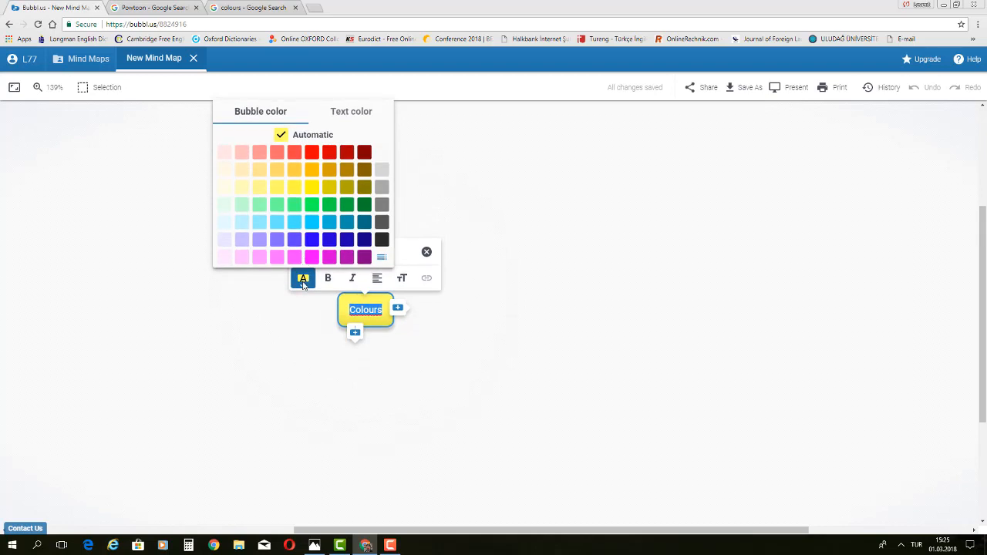
{"action": "left_click", "coordinate": [304, 278]}
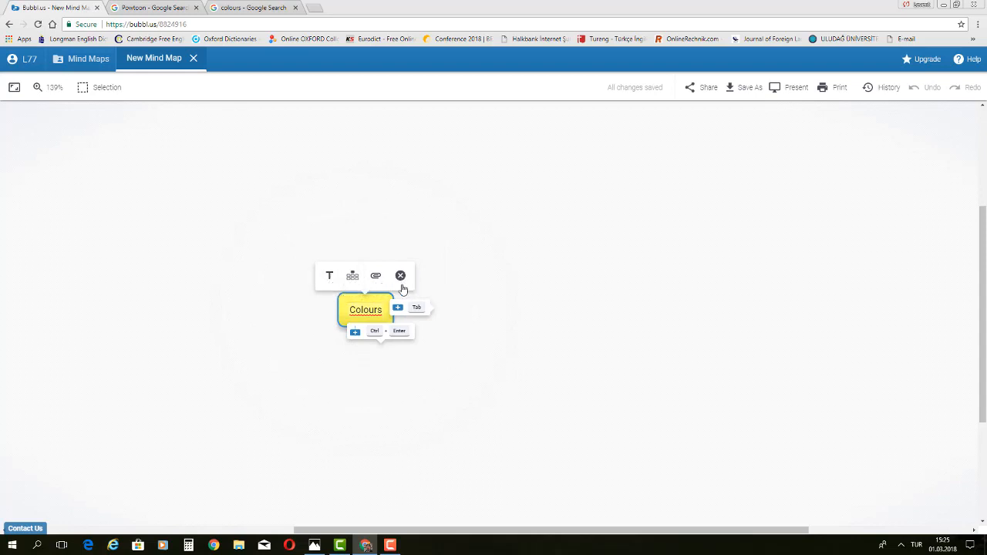
{"action": "left_click", "coordinate": [329, 277]}
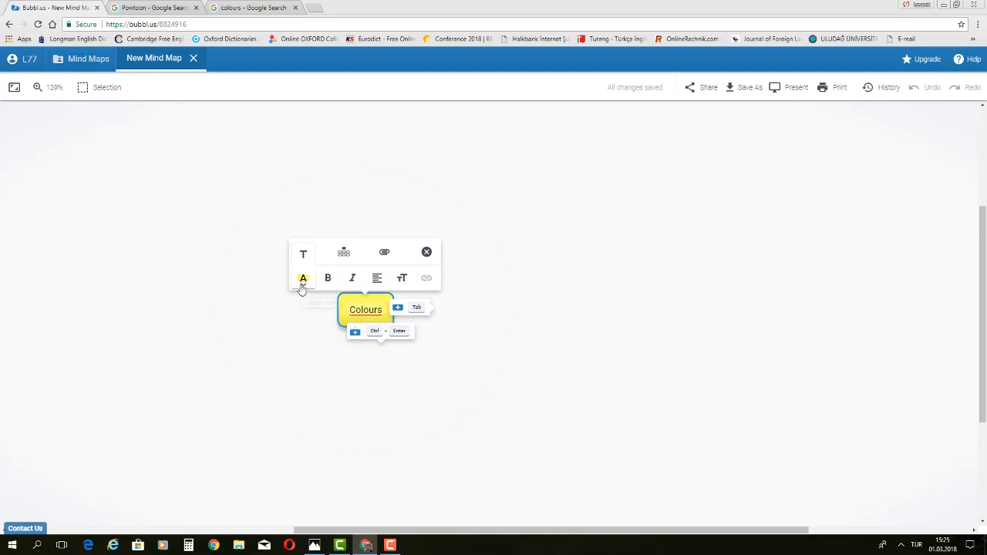
{"action": "left_click", "coordinate": [304, 290]}
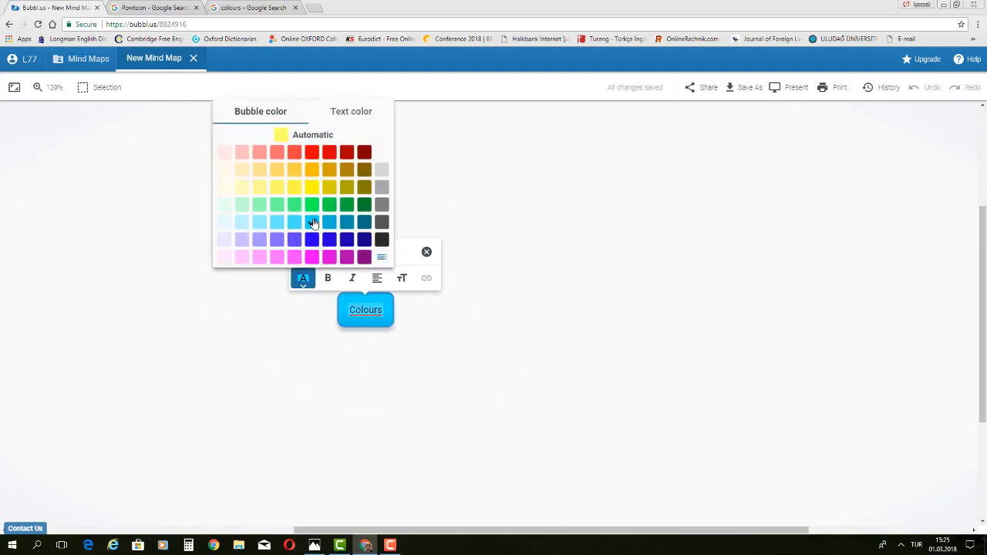
{"action": "left_click", "coordinate": [329, 241]}
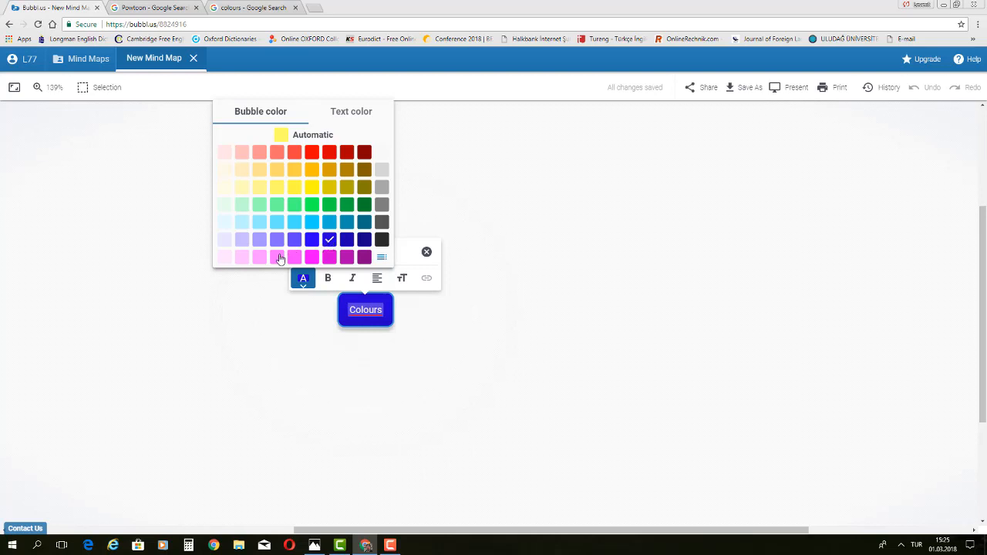
- Try pink, light green, yellow and dark orange as the bubble color of the Colours bubble
{"action": "left_click", "coordinate": [274, 255]}
{"action": "left_click", "coordinate": [257, 208]}
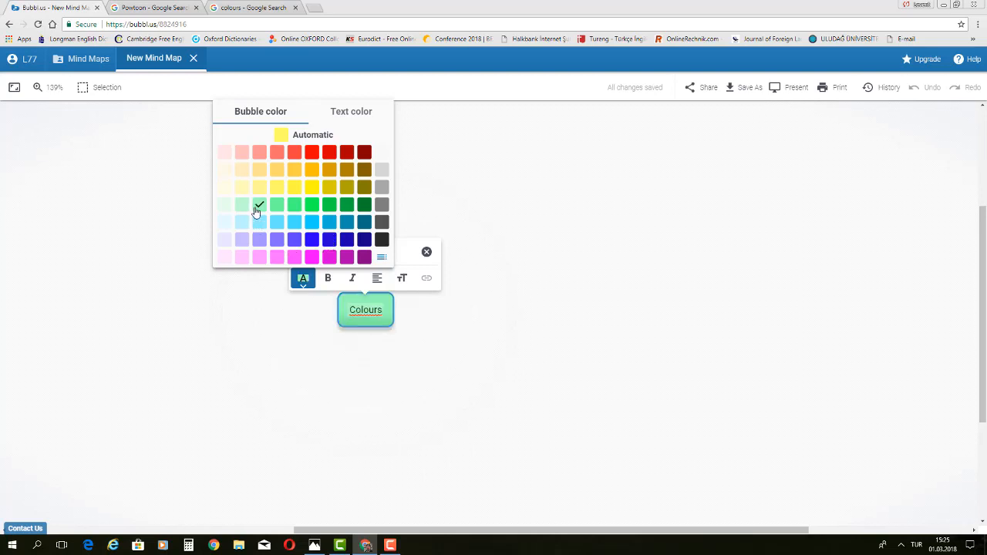
{"action": "left_click", "coordinate": [294, 189]}
{"action": "left_click", "coordinate": [327, 172]}
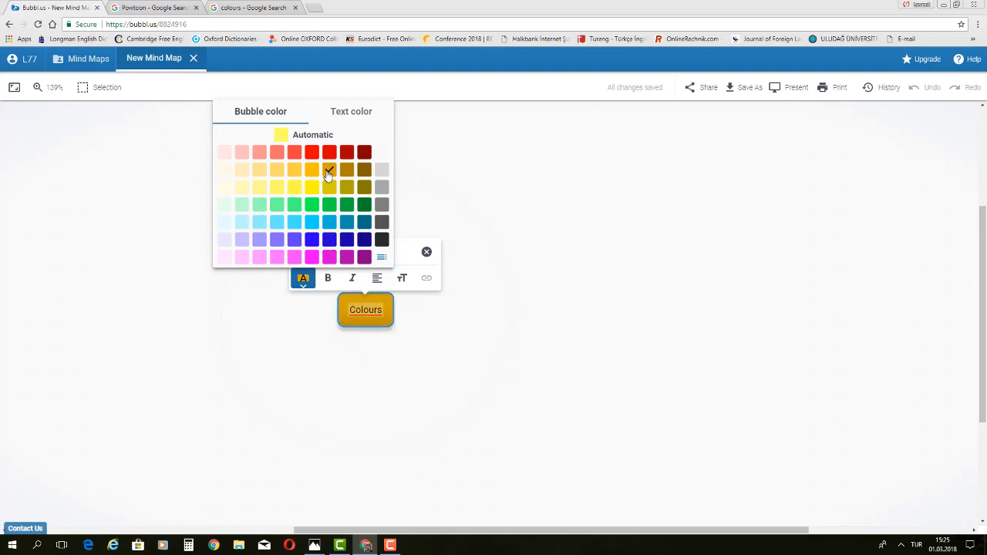
- Set the Colours bubble to light gray and make its text bold, italic and larger
{"action": "left_click", "coordinate": [381, 169]}
{"action": "left_click", "coordinate": [328, 281]}
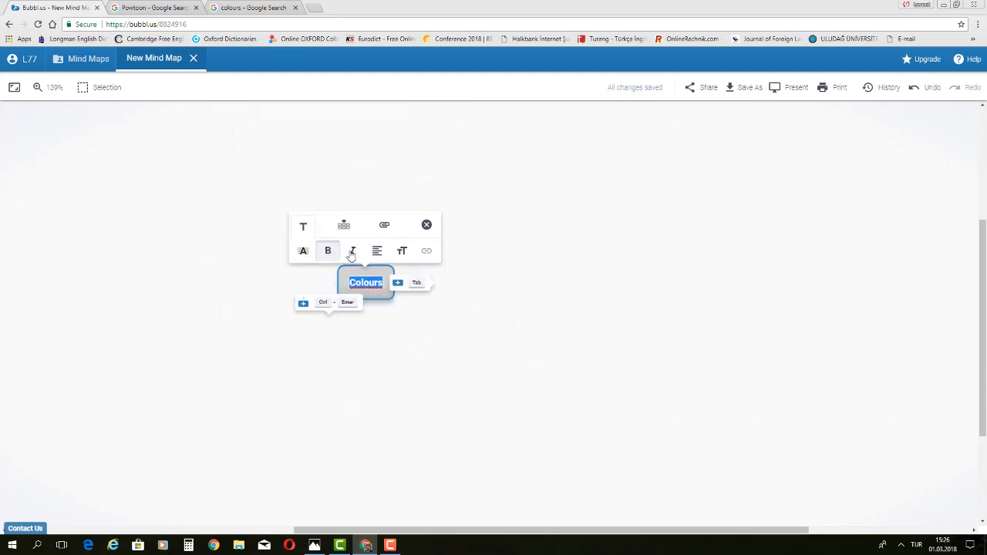
{"action": "left_click", "coordinate": [352, 253]}
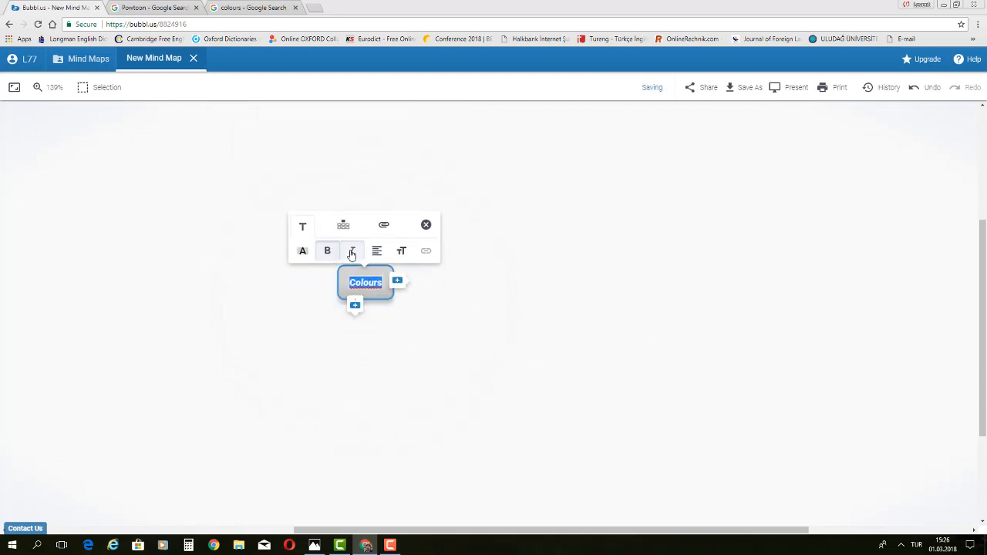
{"action": "left_click", "coordinate": [401, 251]}
{"action": "left_click", "coordinate": [404, 180]}
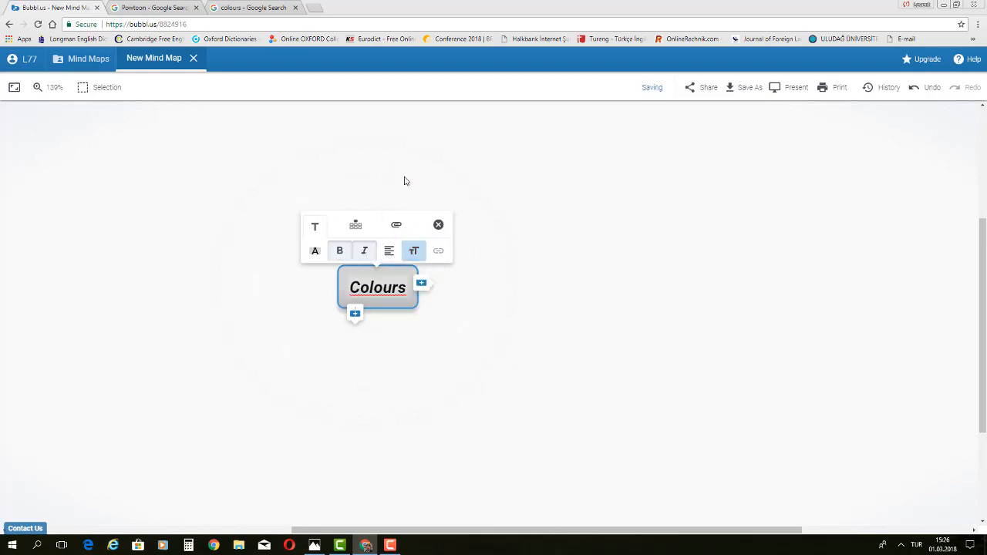
{"action": "left_click", "coordinate": [431, 317]}
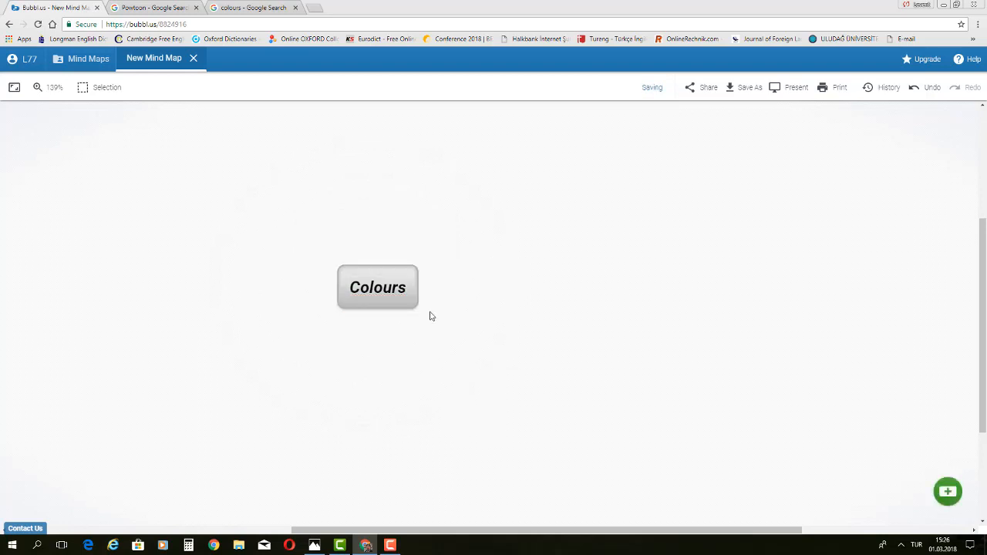
- Set the layout of the Colours bubble to Circle
{"action": "left_click", "coordinate": [365, 297]}
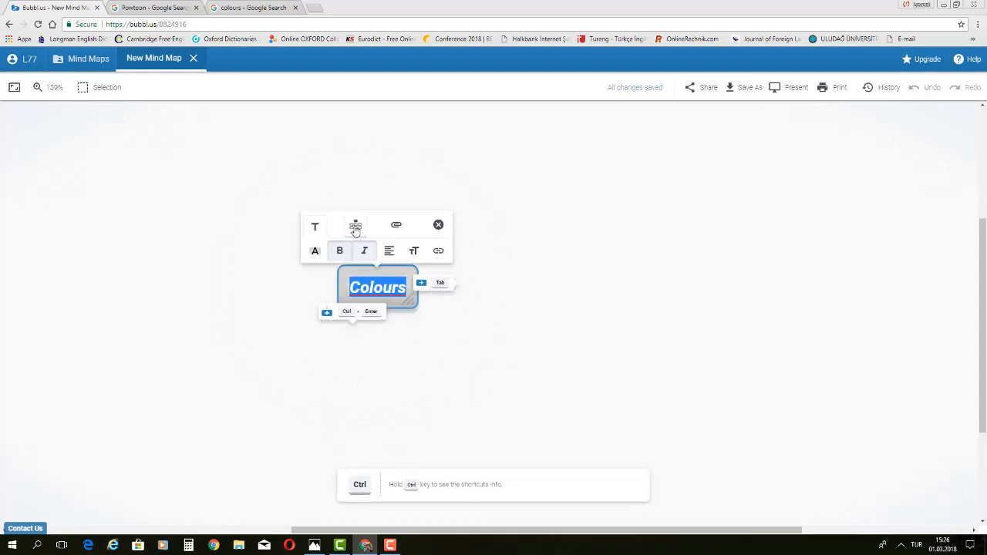
{"action": "left_click", "coordinate": [356, 232]}
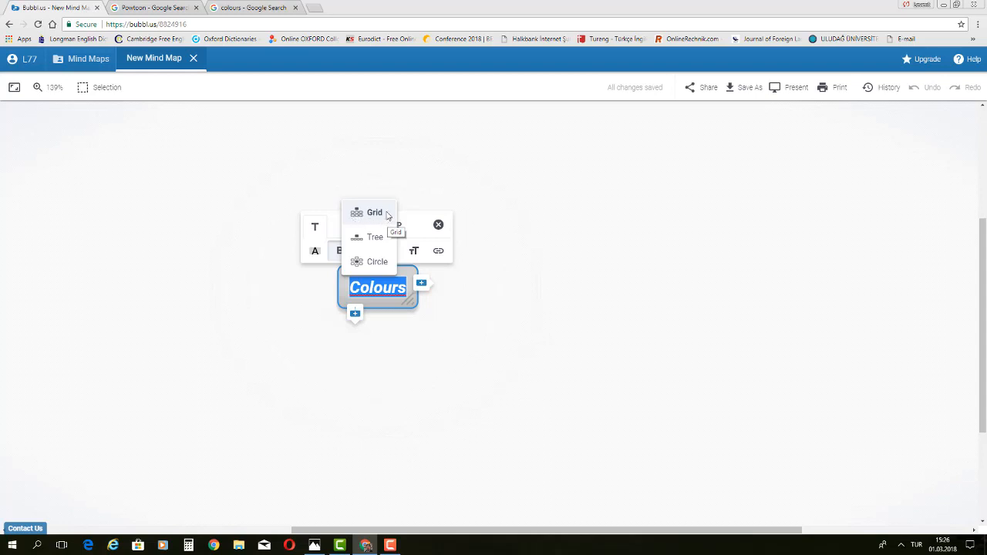
{"action": "left_click", "coordinate": [369, 263]}
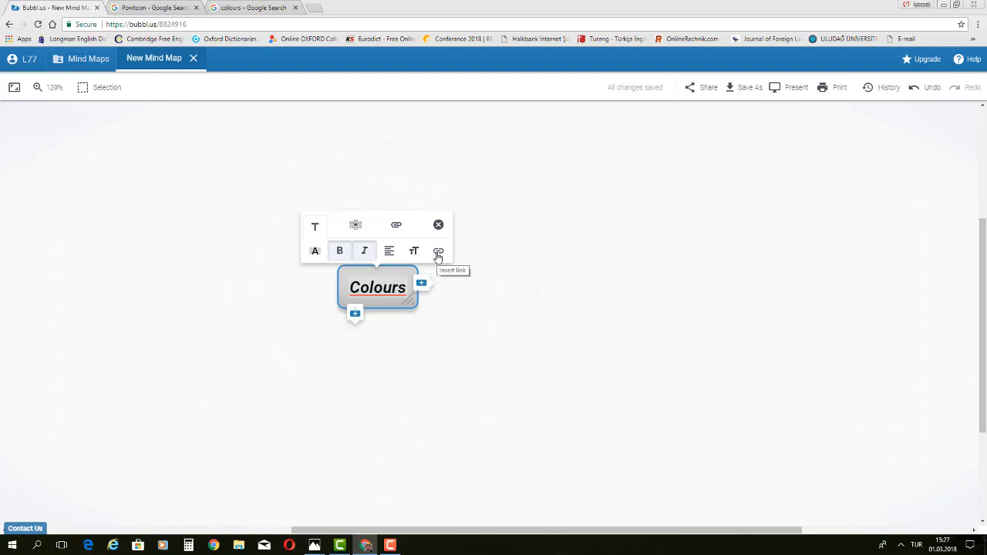
- Add two child bubbles to the Colours bubble, labelled "black" and "white"
{"action": "left_click", "coordinate": [354, 314]}
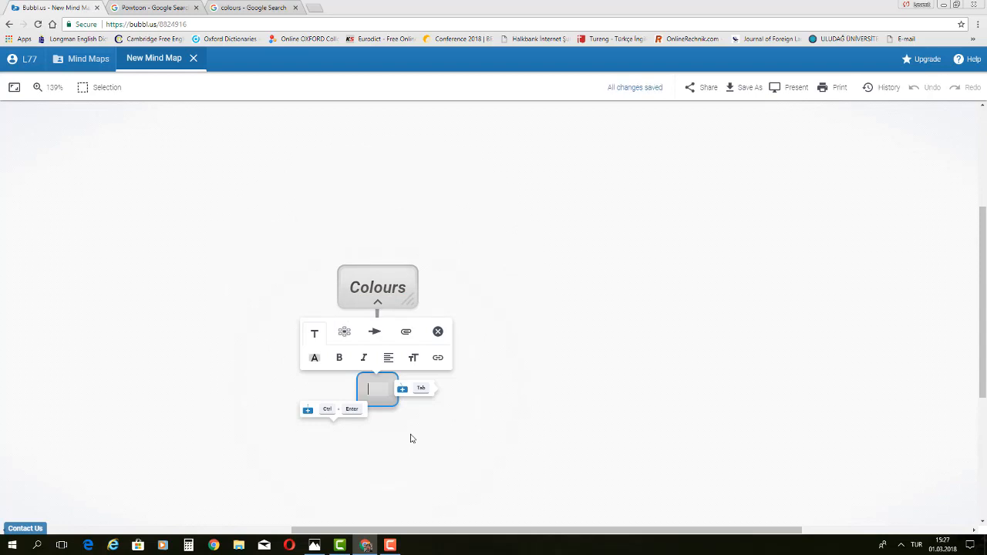
{"action": "type", "text": "black"}
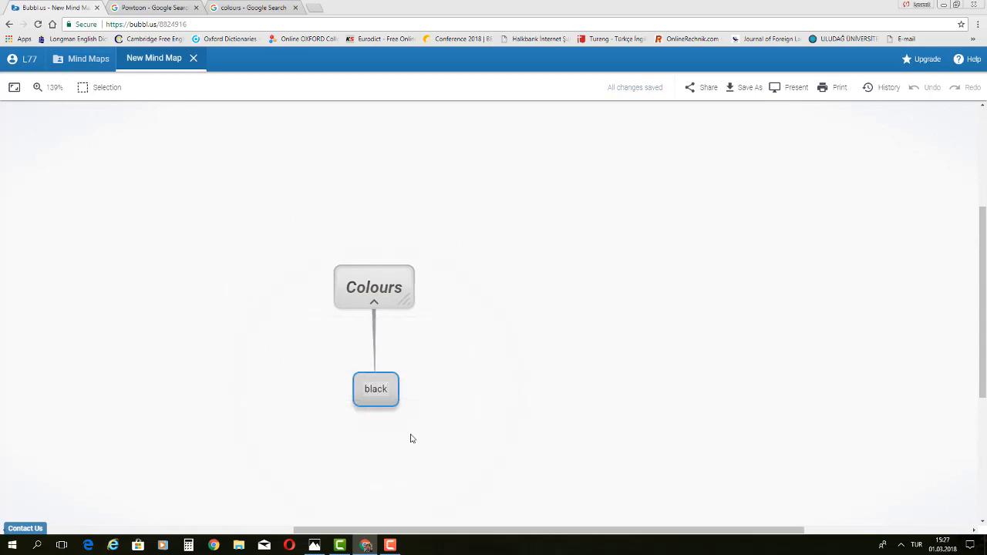
{"action": "left_click", "coordinate": [446, 394]}
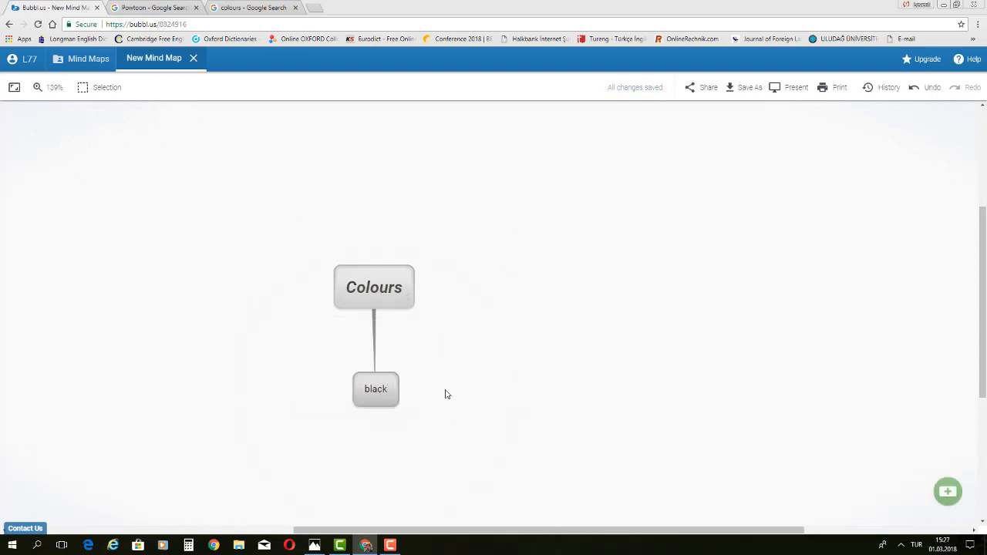
{"action": "left_click", "coordinate": [352, 315]}
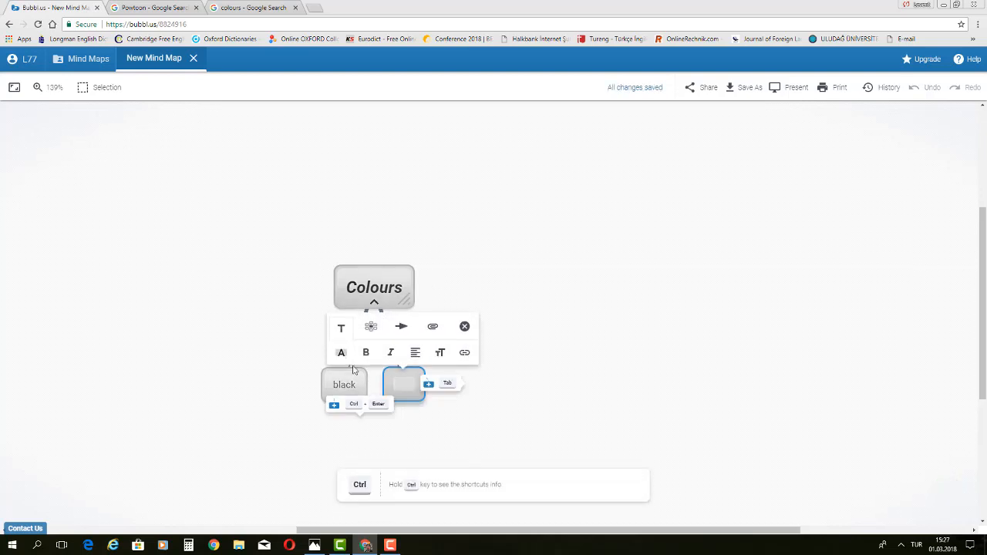
{"action": "type", "text": "white"}
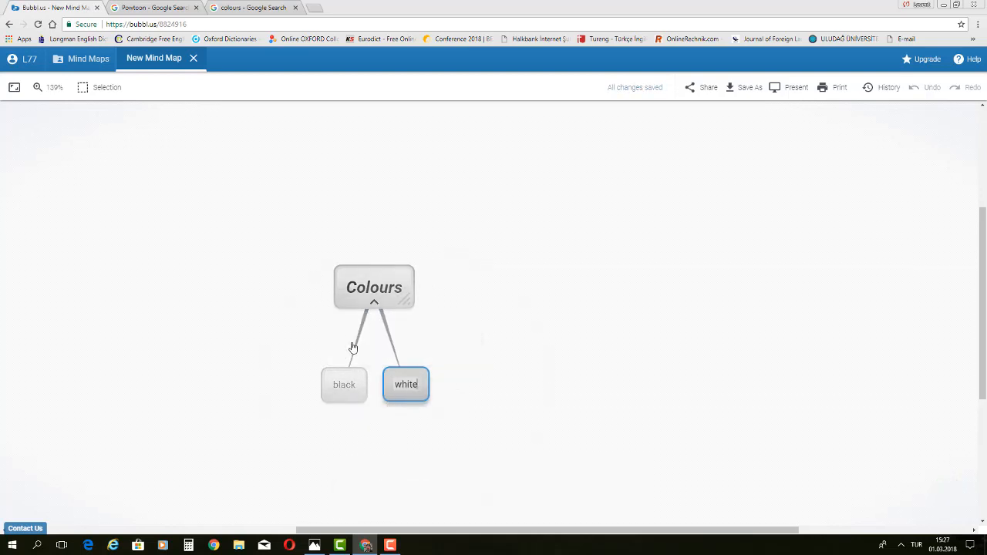
{"action": "left_click", "coordinate": [315, 307]}
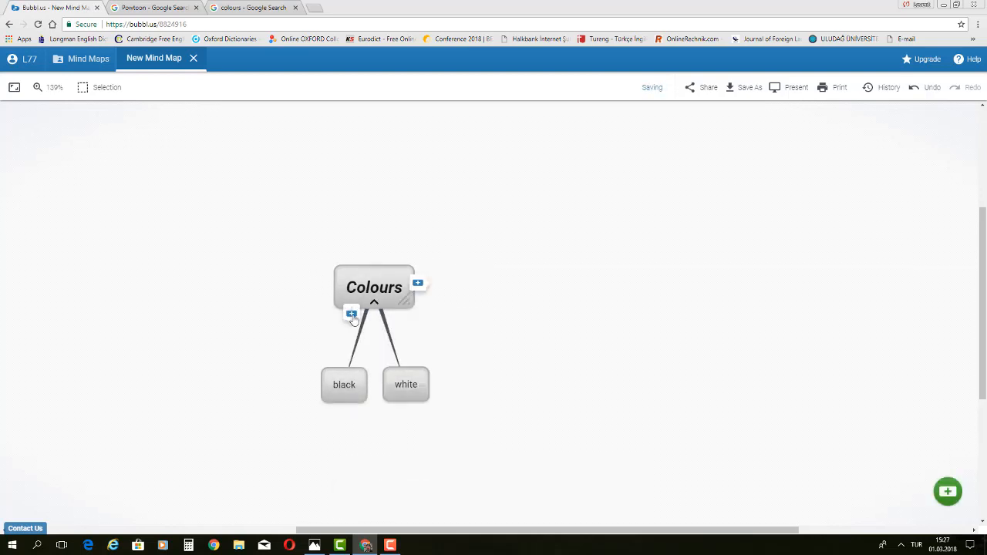
- Add child bubbles "blue" and "green" to the Colours bubble
{"action": "left_click", "coordinate": [351, 315]}
{"action": "type", "text": "blue"}
{"action": "key", "text": "Return"}
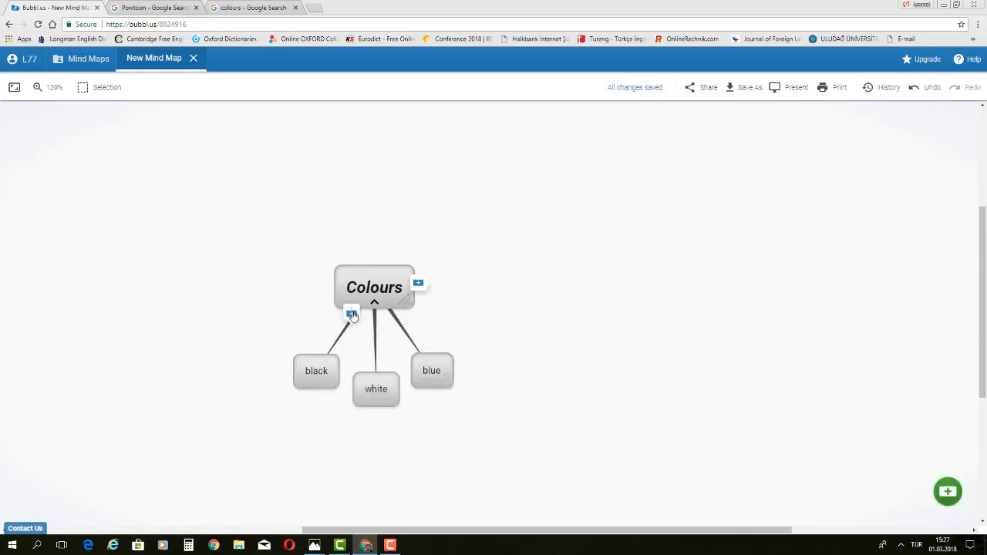
{"action": "left_click", "coordinate": [352, 314]}
{"action": "type", "text": "green"}
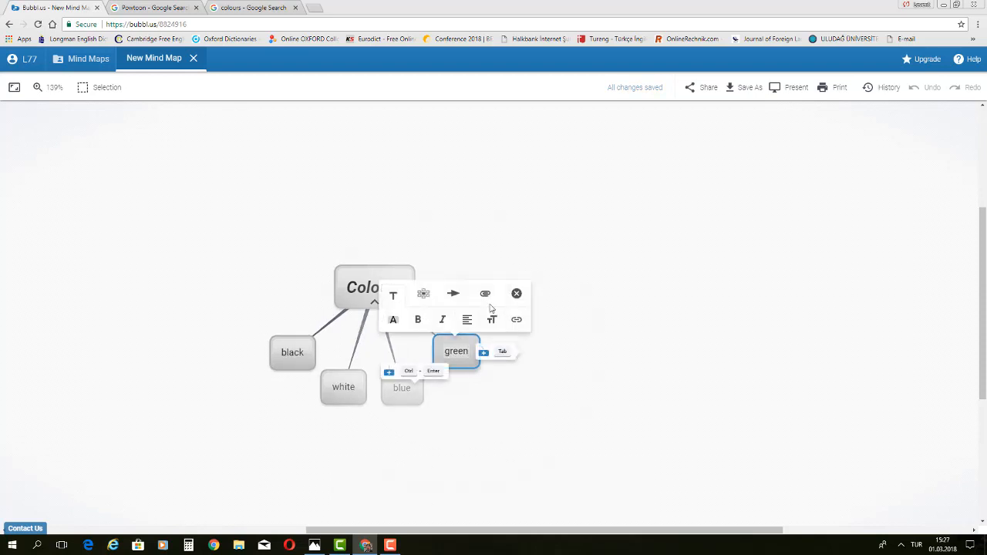
{"action": "key", "text": "Return"}
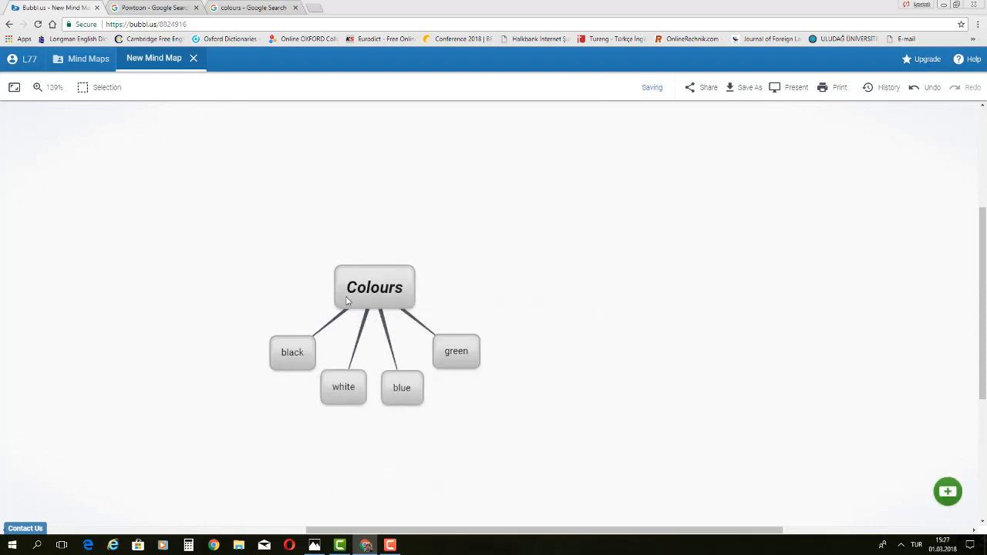
- Add child bubbles "red" and "orange" to the Colours bubble
{"action": "left_click", "coordinate": [351, 313]}
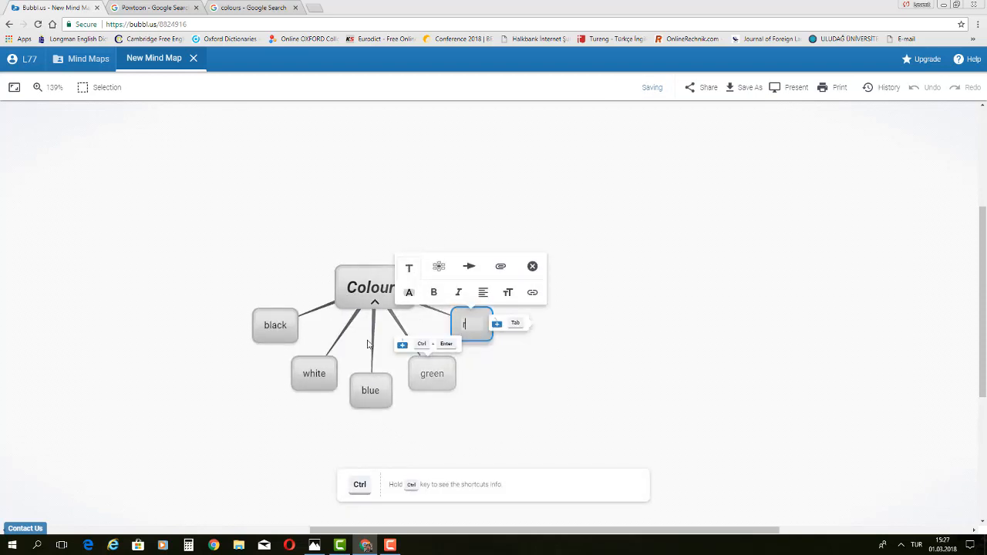
{"action": "type", "text": "red"}
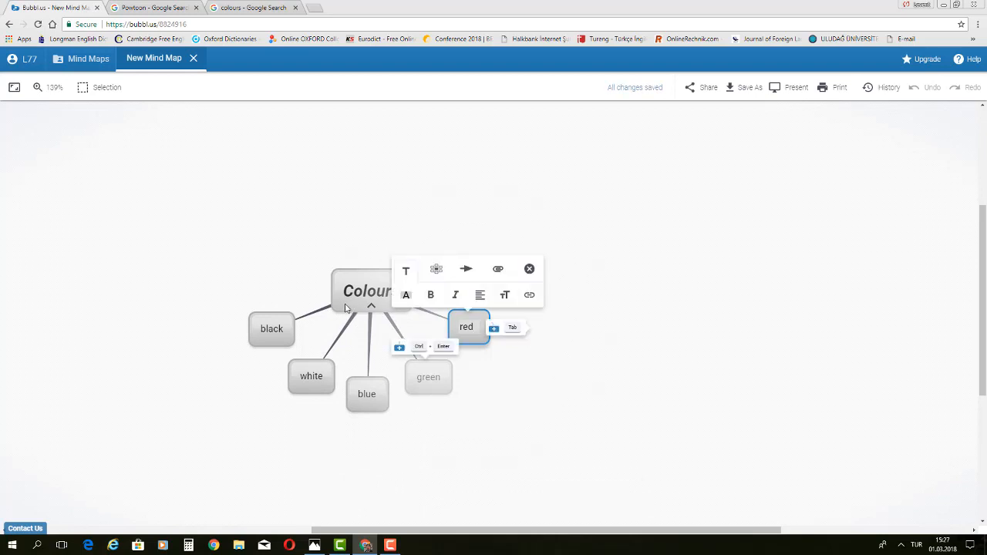
{"action": "key", "text": "Return"}
{"action": "left_click", "coordinate": [347, 316]}
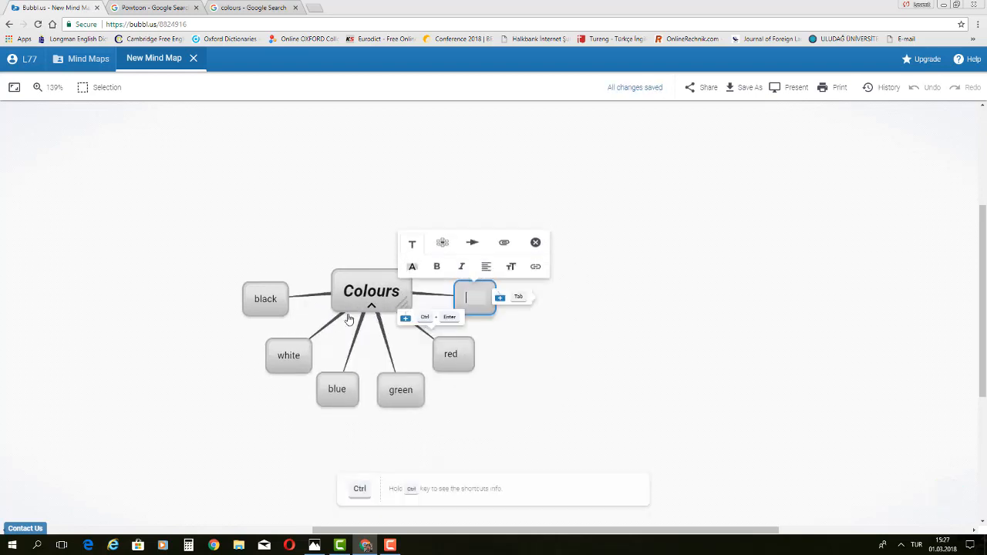
{"action": "type", "text": "orange"}
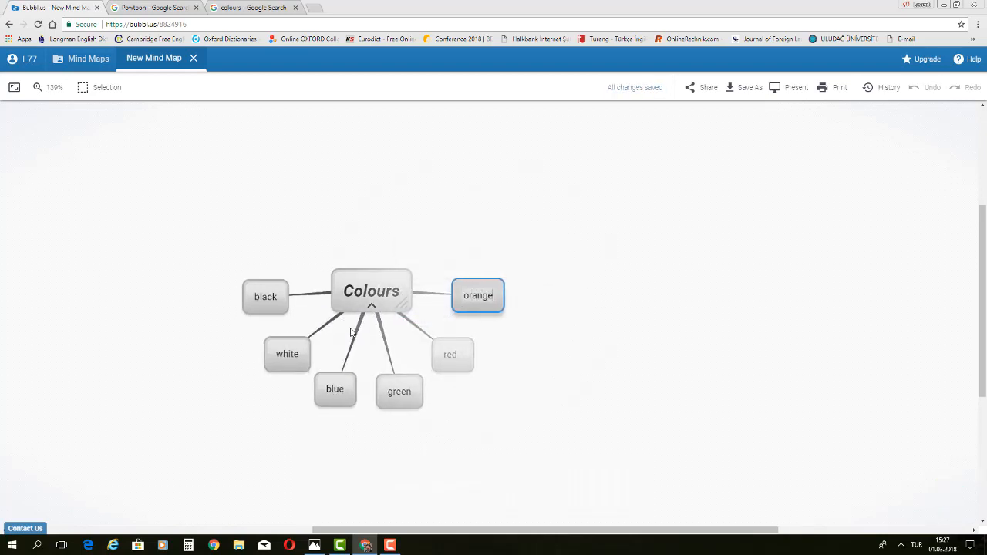
{"action": "left_click", "coordinate": [302, 233]}
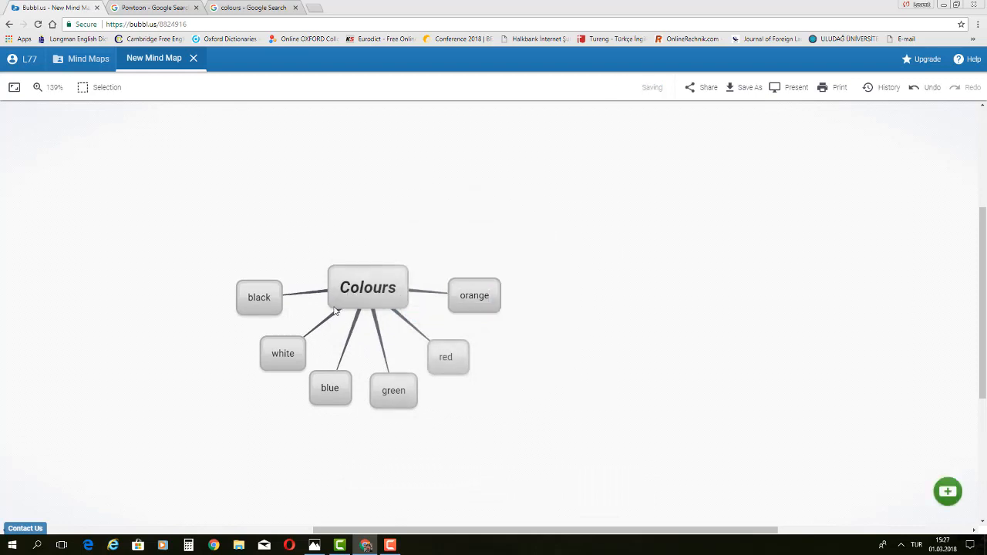
- Add child bubbles "purple" and "yellow" to the Colours bubble
{"action": "left_click", "coordinate": [345, 315]}
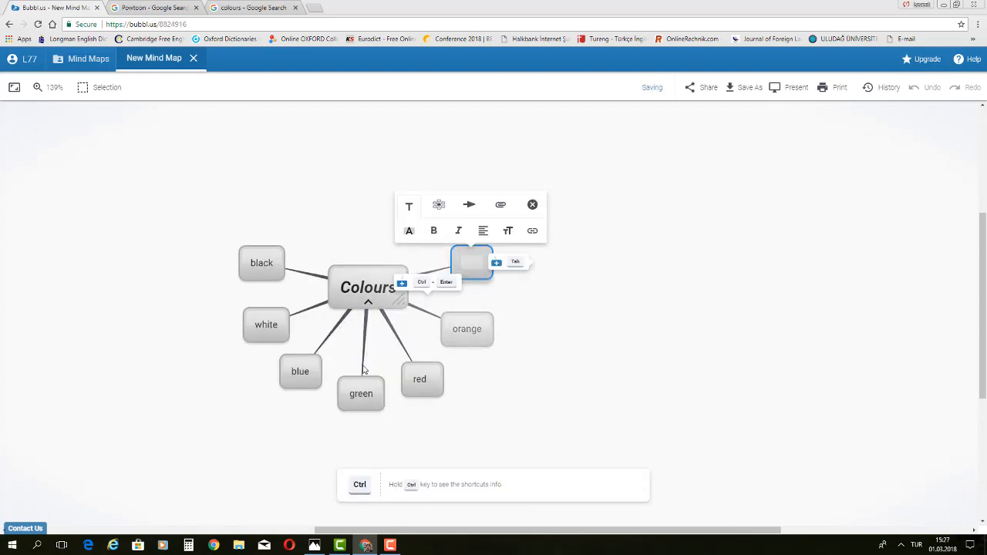
{"action": "type", "text": "purple"}
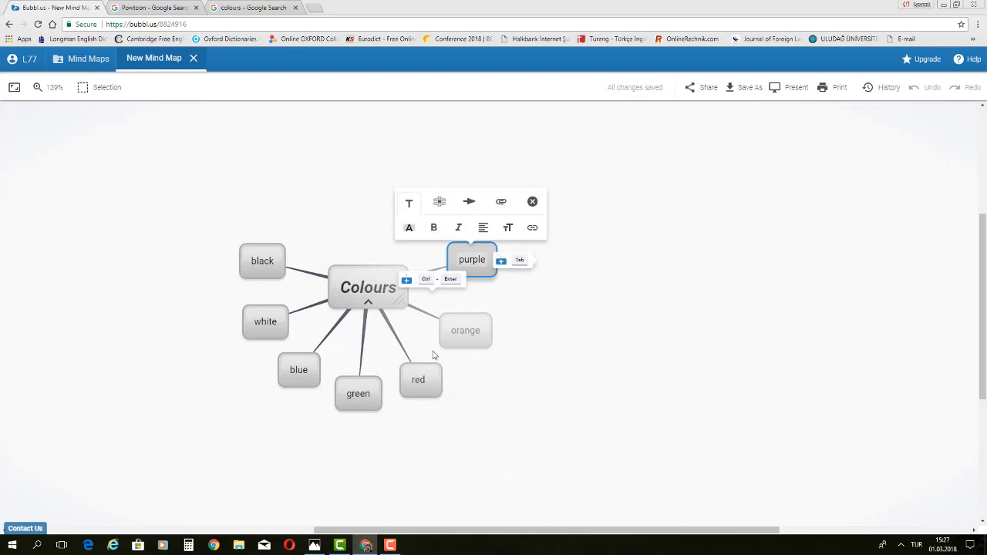
{"action": "left_click", "coordinate": [319, 236]}
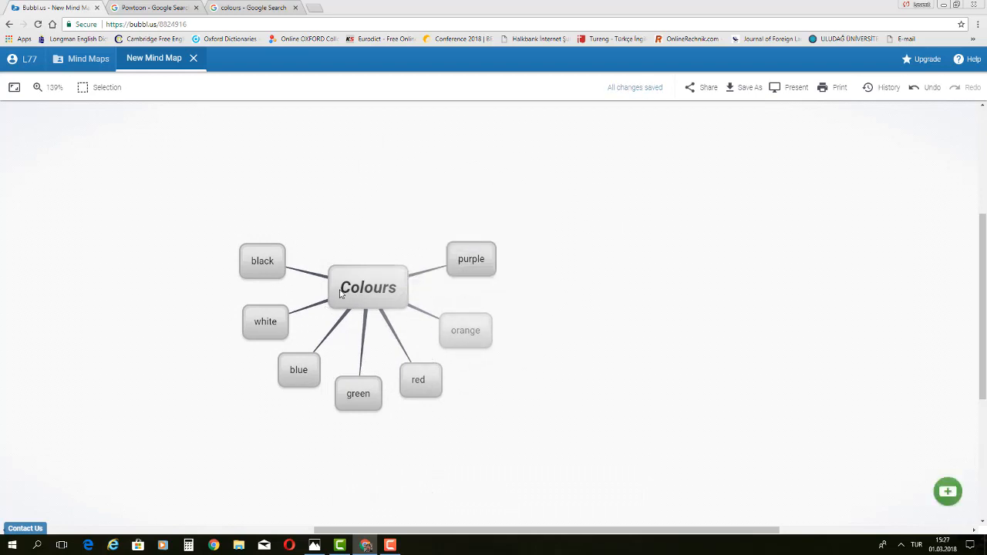
{"action": "left_click", "coordinate": [345, 315]}
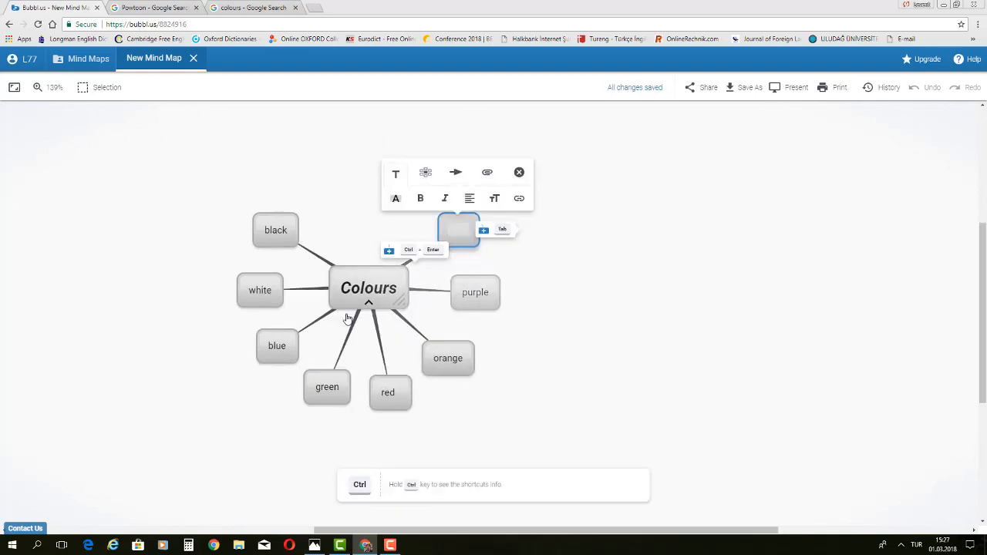
{"action": "type", "text": "yellow"}
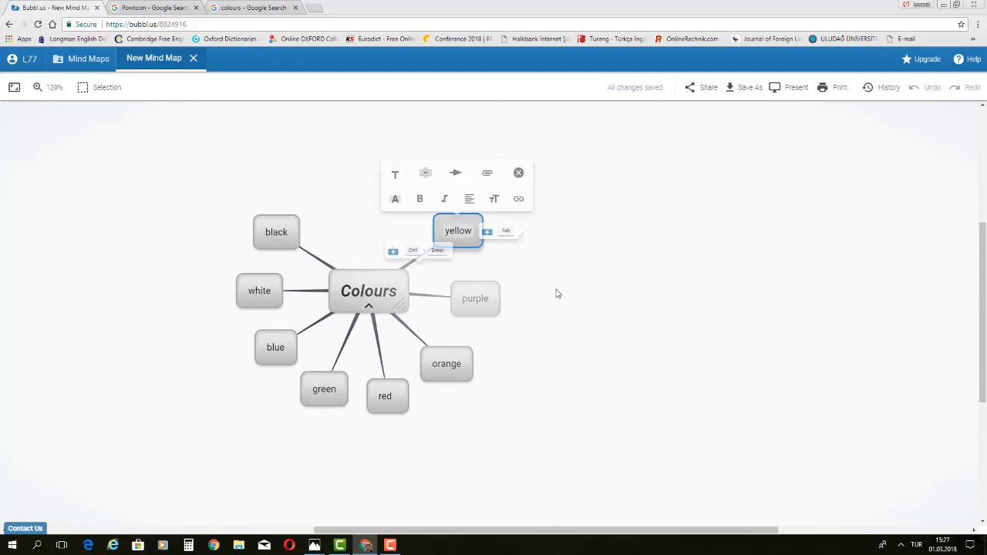
{"action": "left_click", "coordinate": [562, 286]}
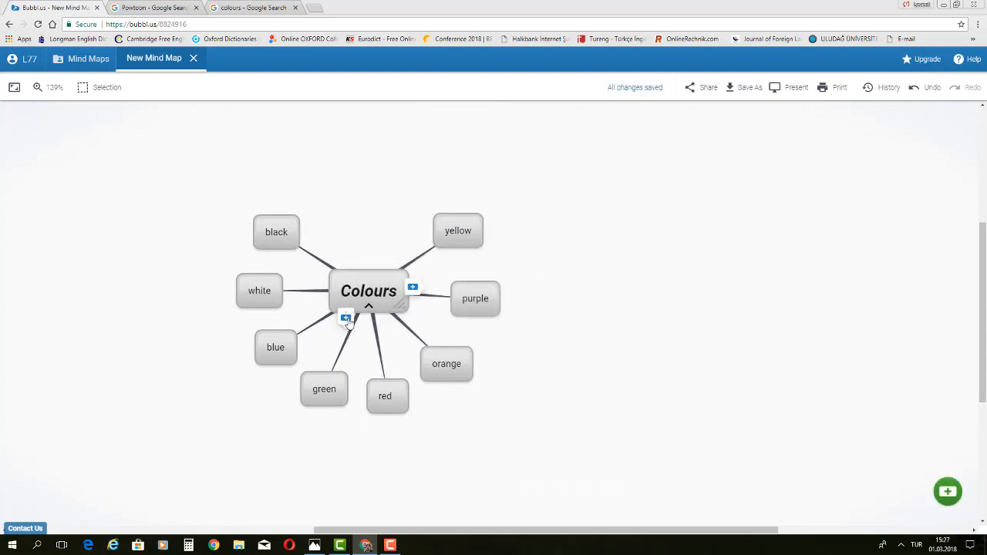
- Add child bubbles "pink" and "brown" to the Colours bubble
{"action": "left_click", "coordinate": [347, 320]}
{"action": "type", "text": "pink"}
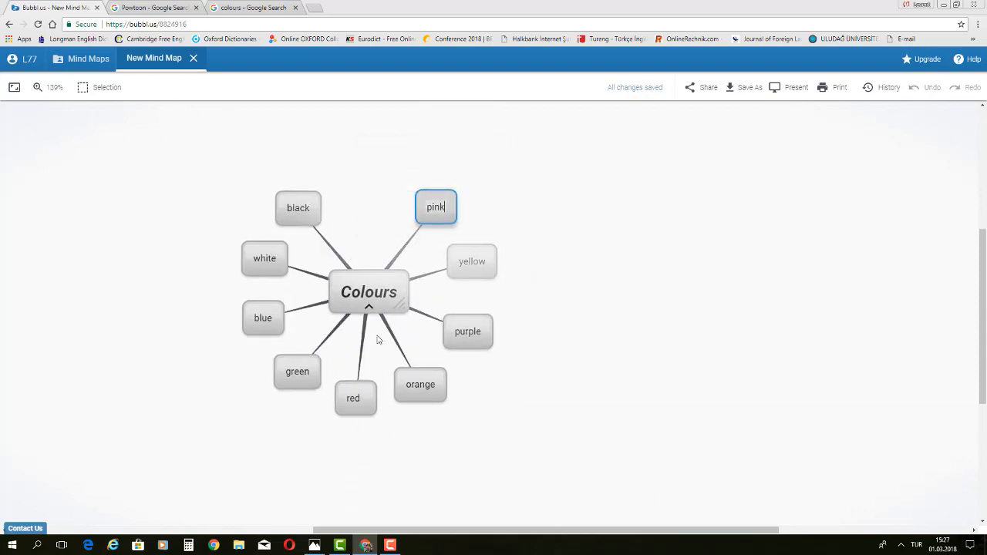
{"action": "left_click", "coordinate": [364, 253]}
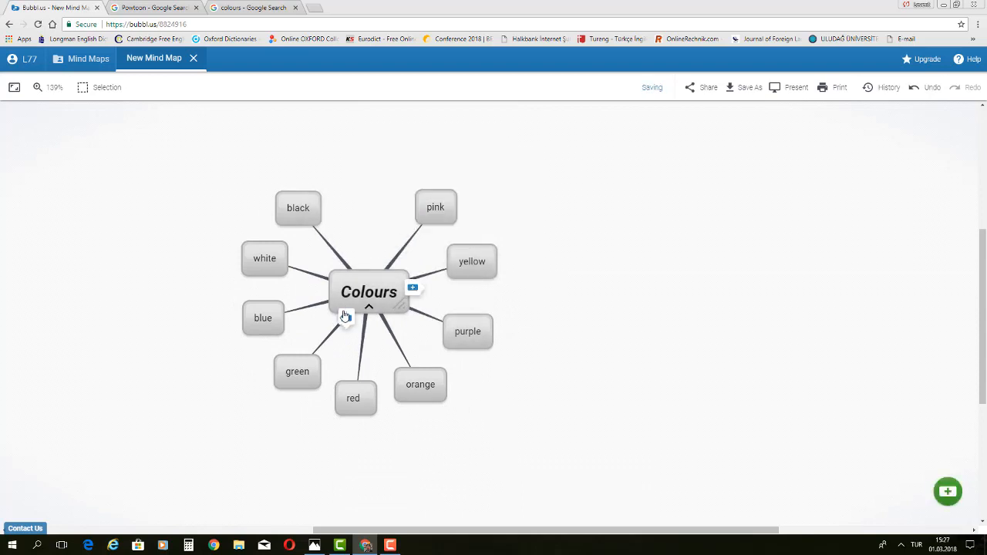
{"action": "left_click", "coordinate": [346, 320]}
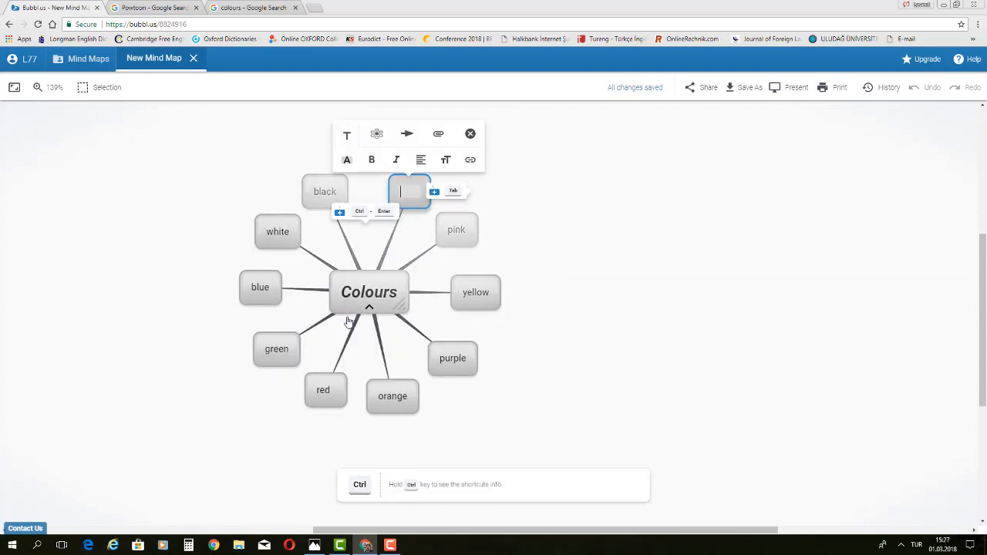
{"action": "type", "text": "brown"}
{"action": "left_click", "coordinate": [589, 337]}
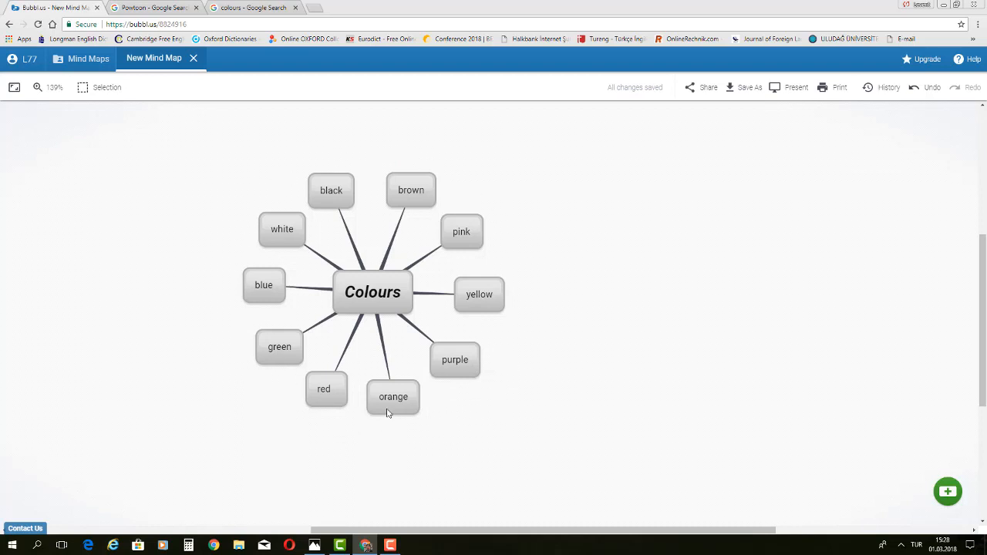
- Add a separate bubble named "Animals" beside Colours and move it well to the right of the colour cluster
{"action": "mouse_move", "coordinate": [368, 302]}
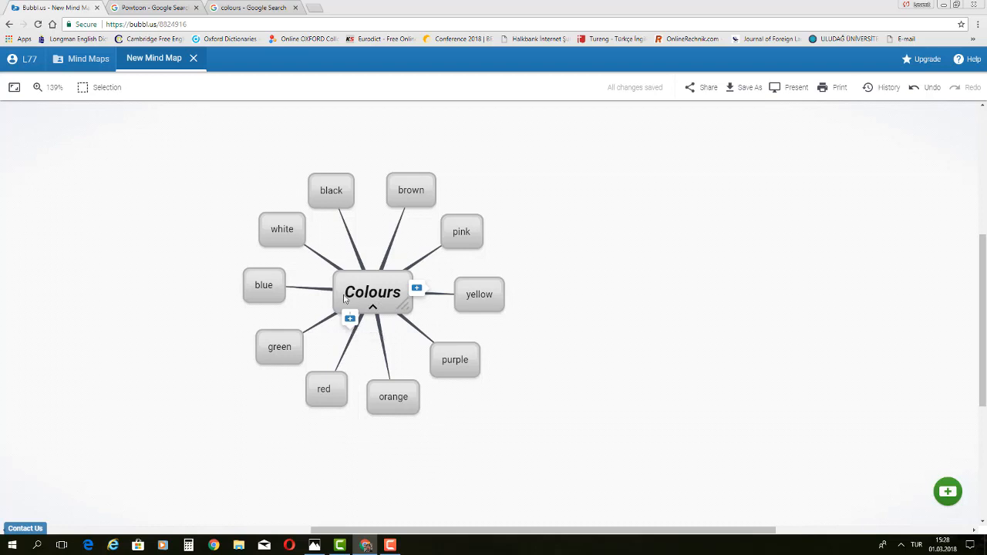
{"action": "left_click", "coordinate": [417, 290]}
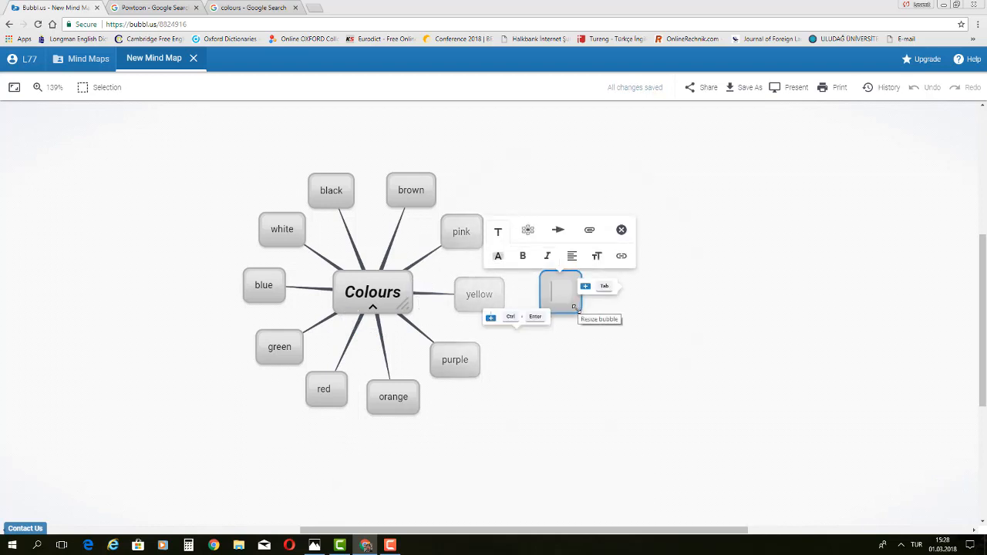
{"action": "left_click", "coordinate": [574, 307]}
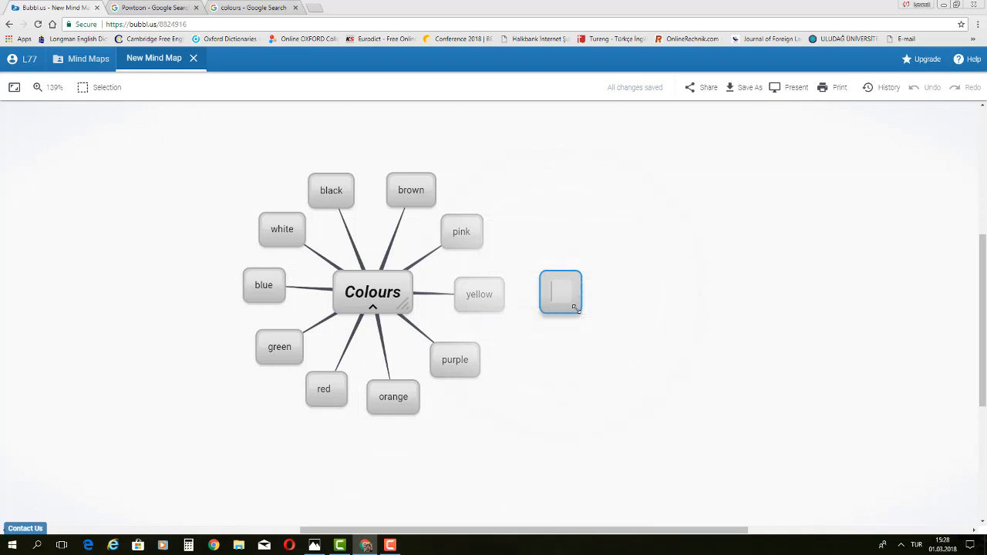
{"action": "type", "text": "Animals"}
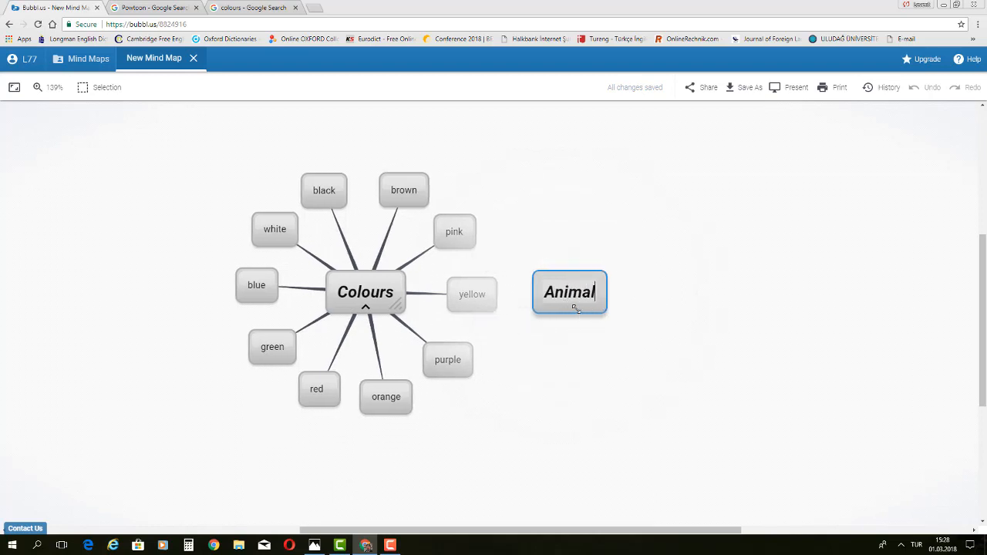
{"action": "left_click", "coordinate": [581, 332]}
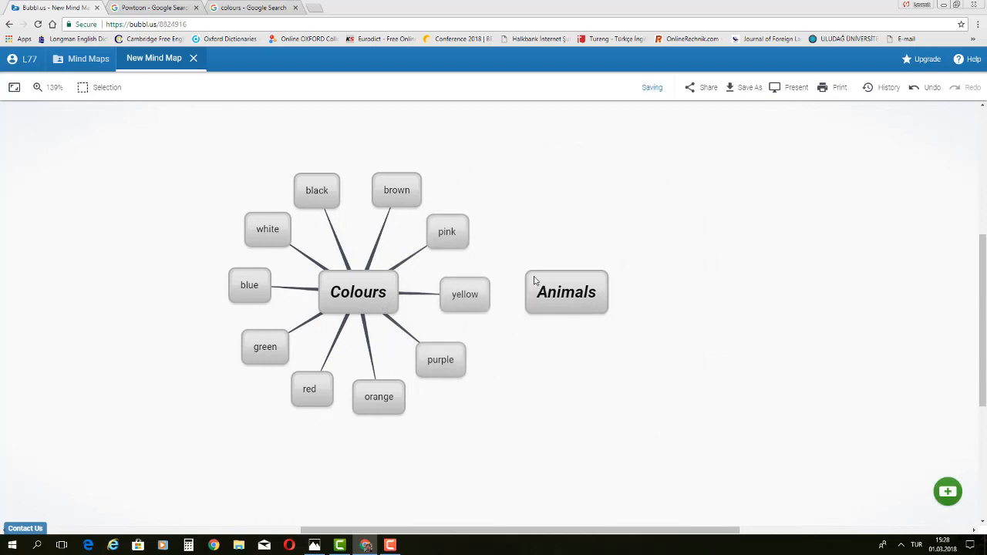
{"action": "left_click_drag", "start_coordinate": [535, 279], "coordinate": [735, 271]}
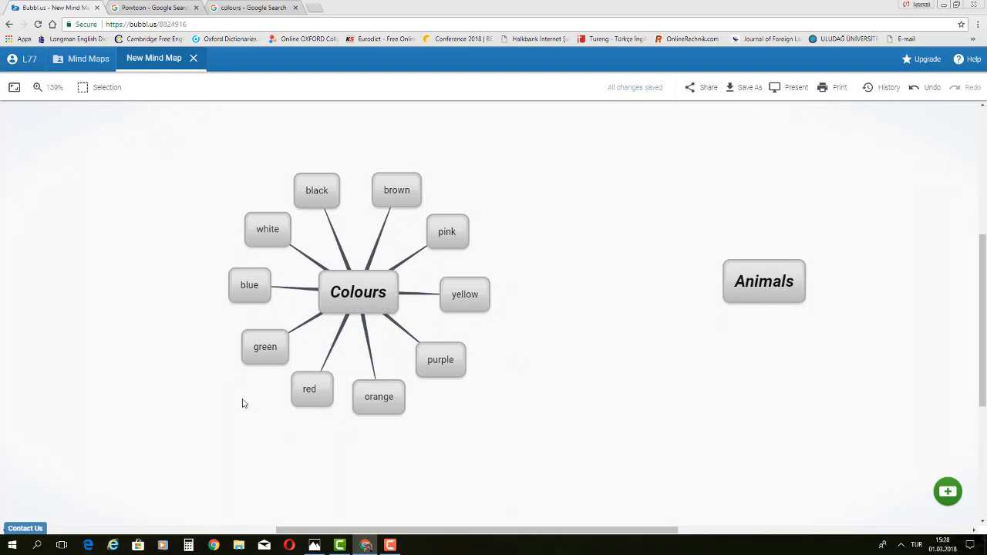
- Set the bubble colour of the "red" bubble to bright red
{"action": "scroll", "coordinate": [241, 394], "scroll_direction": "down", "scroll_amount": 1}
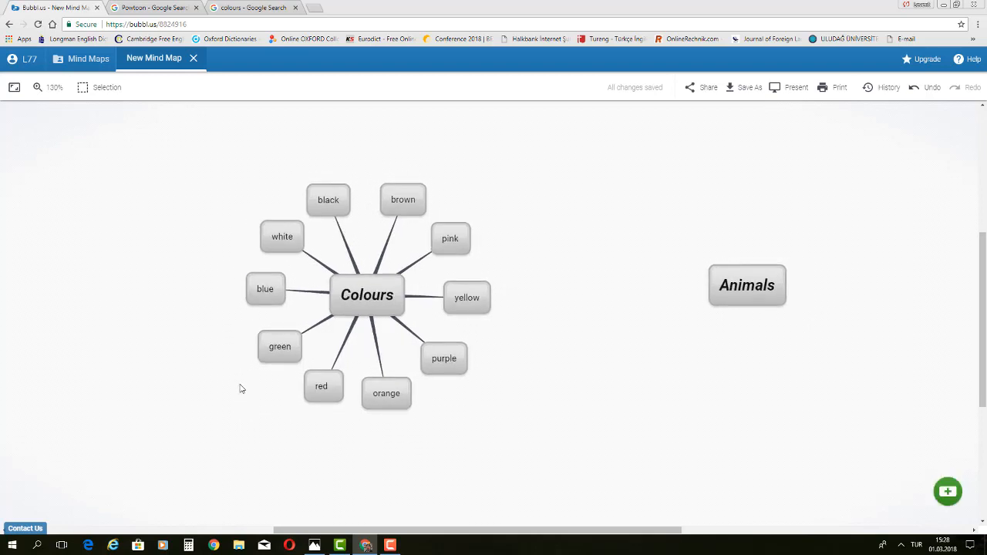
{"action": "scroll", "coordinate": [240, 388], "scroll_direction": "down", "scroll_amount": 2}
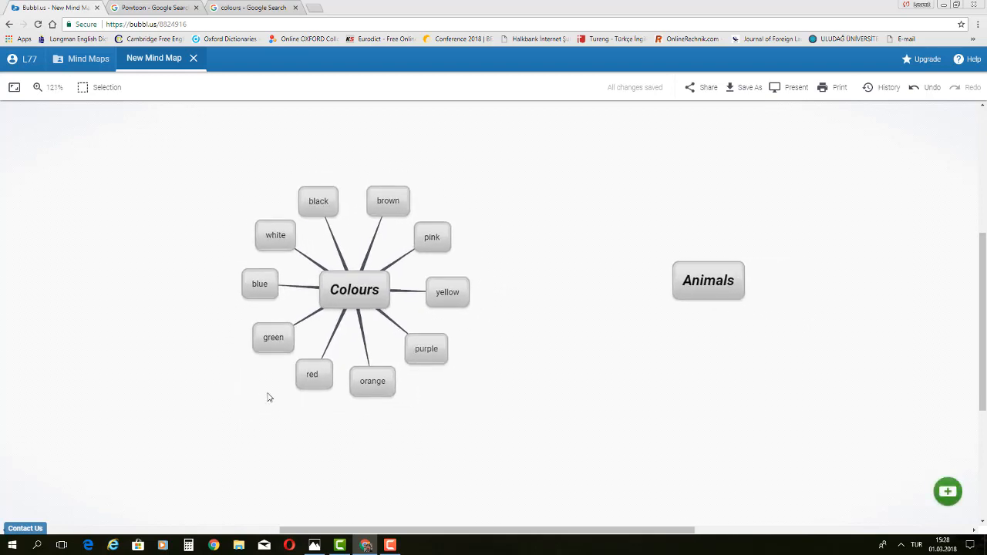
{"action": "mouse_move", "coordinate": [305, 382]}
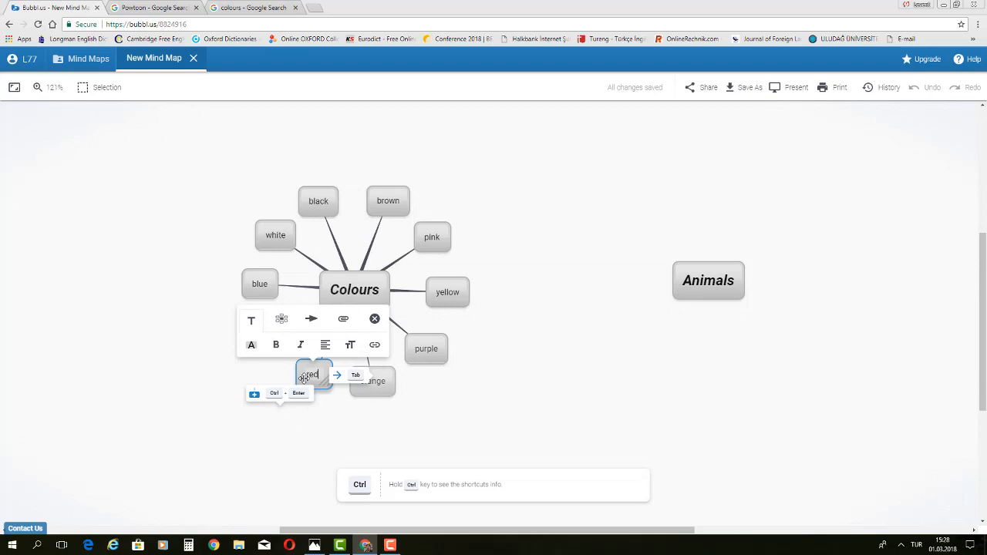
{"action": "left_click", "coordinate": [251, 345]}
{"action": "left_click", "coordinate": [261, 224]}
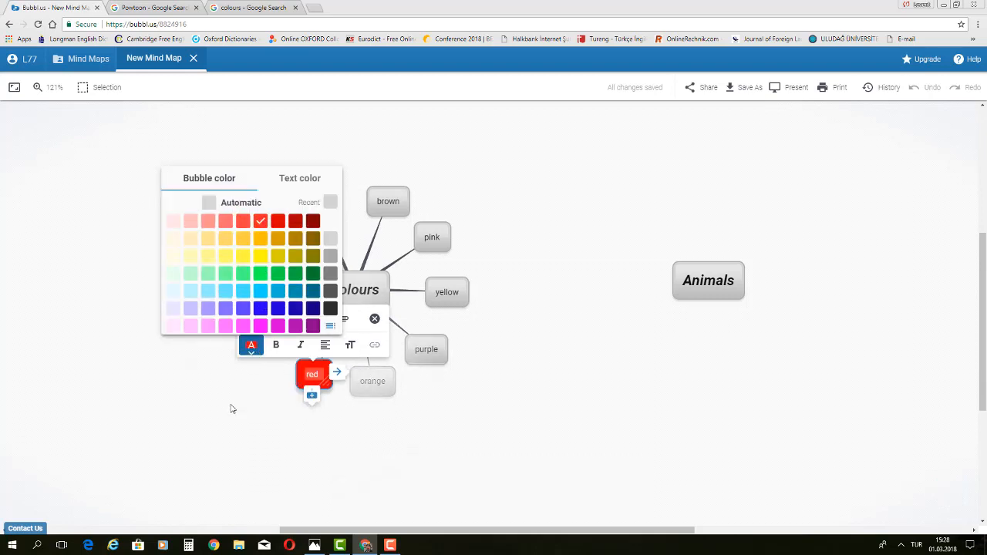
- Set the bubble colour of the "orange" bubble to amber orange
{"action": "left_click", "coordinate": [370, 391]}
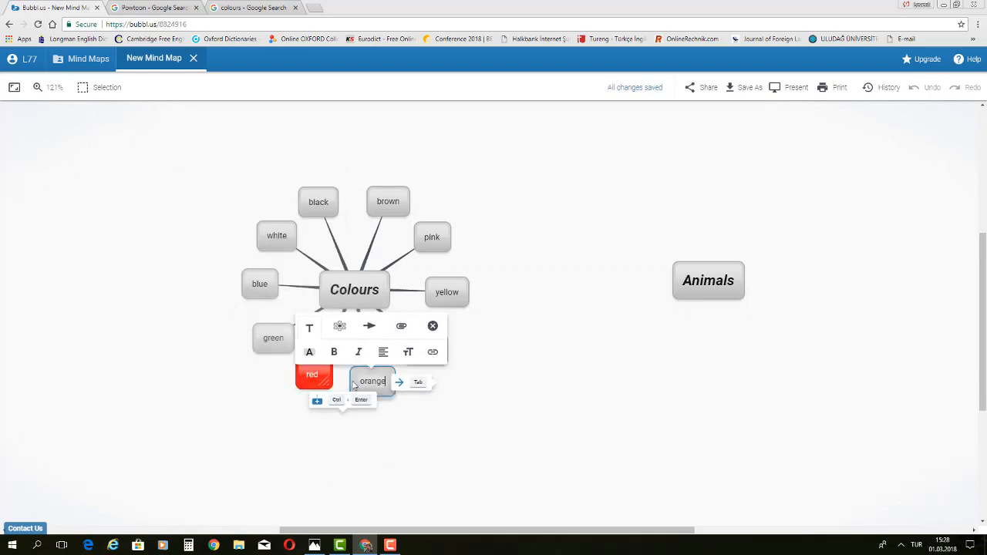
{"action": "left_click", "coordinate": [309, 351]}
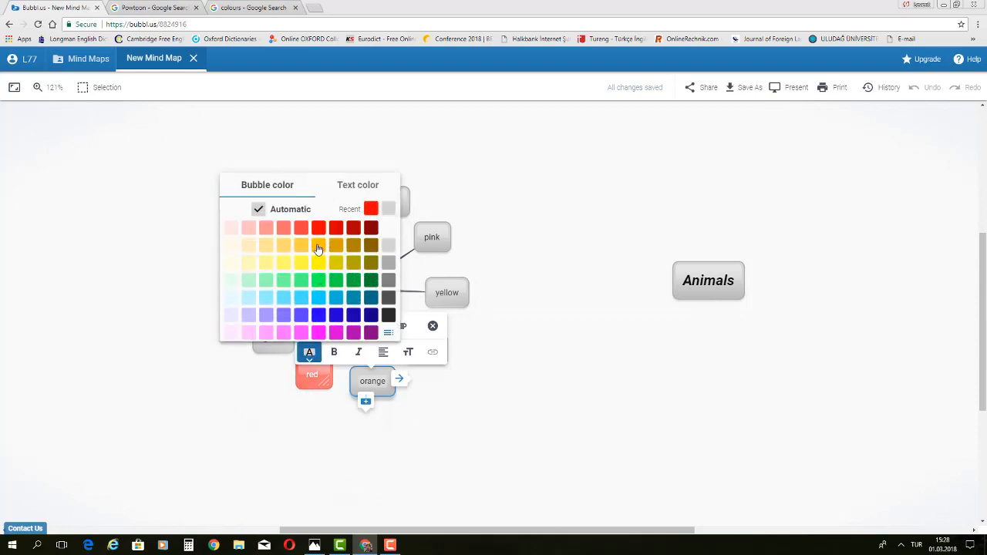
{"action": "left_click", "coordinate": [318, 248]}
{"action": "left_click", "coordinate": [451, 393]}
{"action": "left_click", "coordinate": [448, 388]}
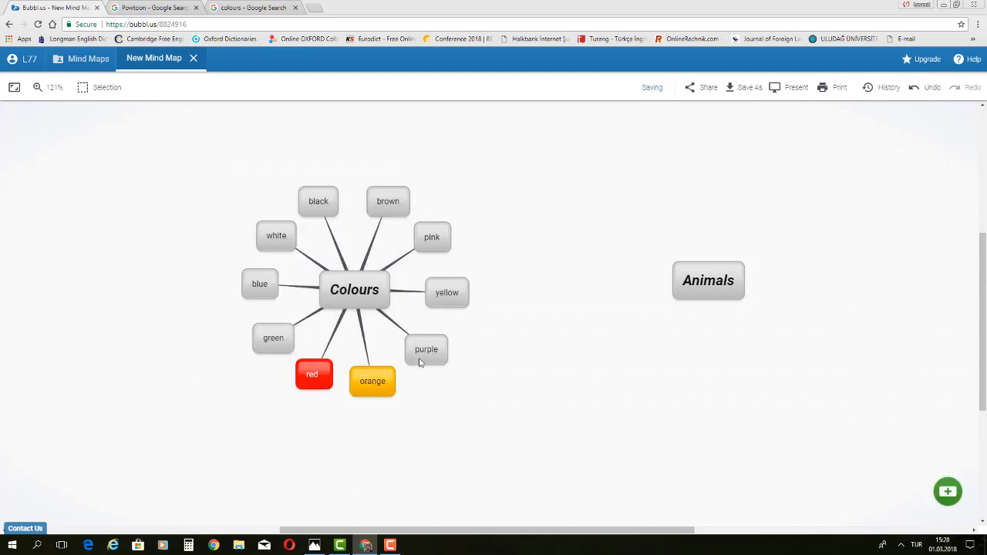
- Set the bubble colour of the "purple" bubble to dark purple
{"action": "left_click", "coordinate": [420, 362]}
{"action": "left_click", "coordinate": [365, 320]}
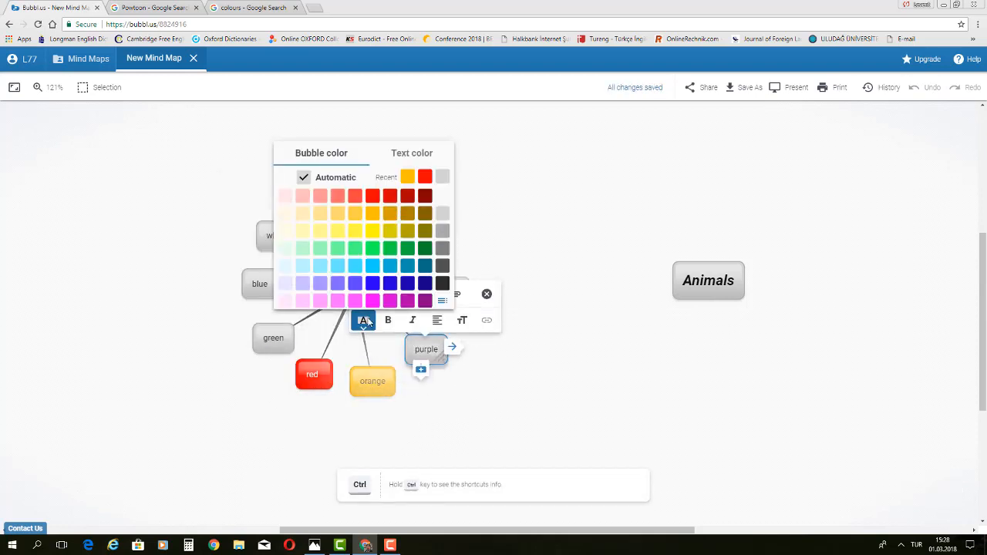
{"action": "left_click", "coordinate": [425, 300]}
{"action": "left_click", "coordinate": [535, 394]}
{"action": "left_click", "coordinate": [456, 324]}
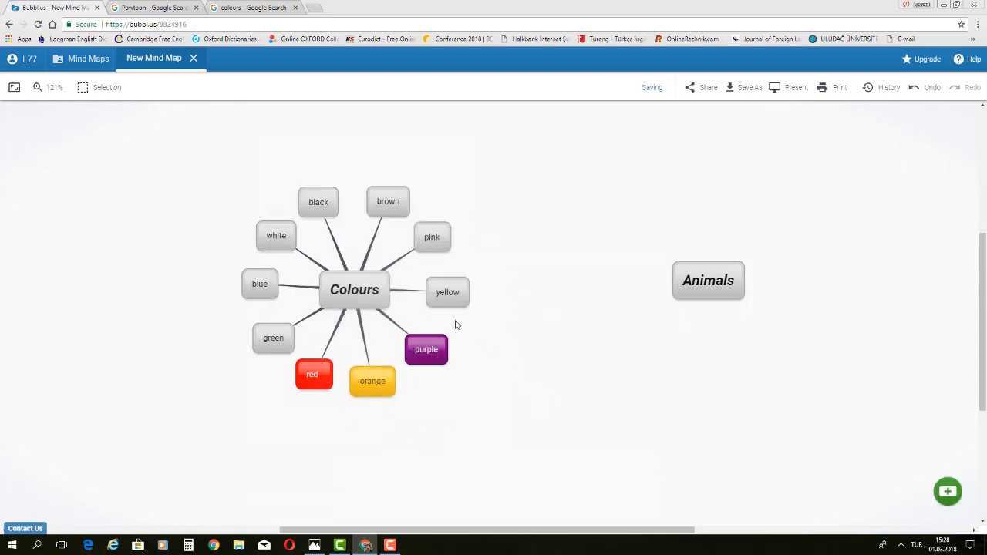
- Set the bubble colour of the "yellow" bubble to bright yellow
{"action": "left_click", "coordinate": [450, 296]}
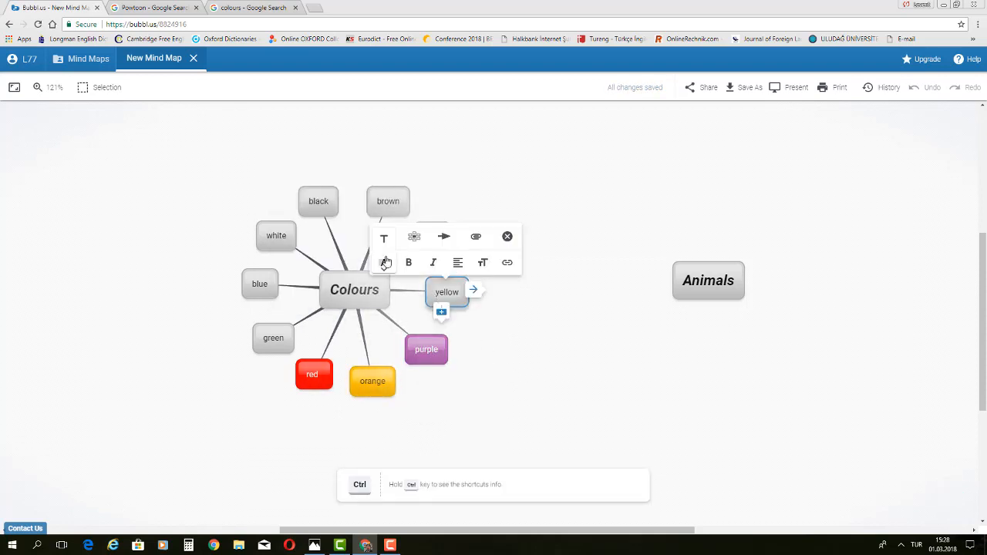
{"action": "left_click", "coordinate": [385, 263]}
{"action": "left_click", "coordinate": [394, 195]}
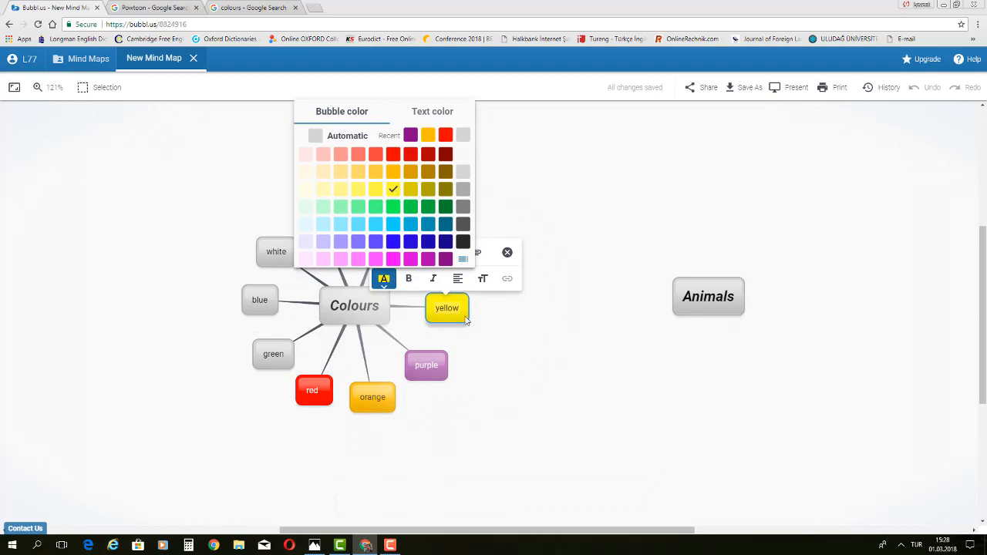
{"action": "left_click", "coordinate": [502, 357]}
{"action": "left_click", "coordinate": [502, 357]}
- Set the bubble colour of the "pink" bubble to bright magenta pink
{"action": "left_click", "coordinate": [434, 262]}
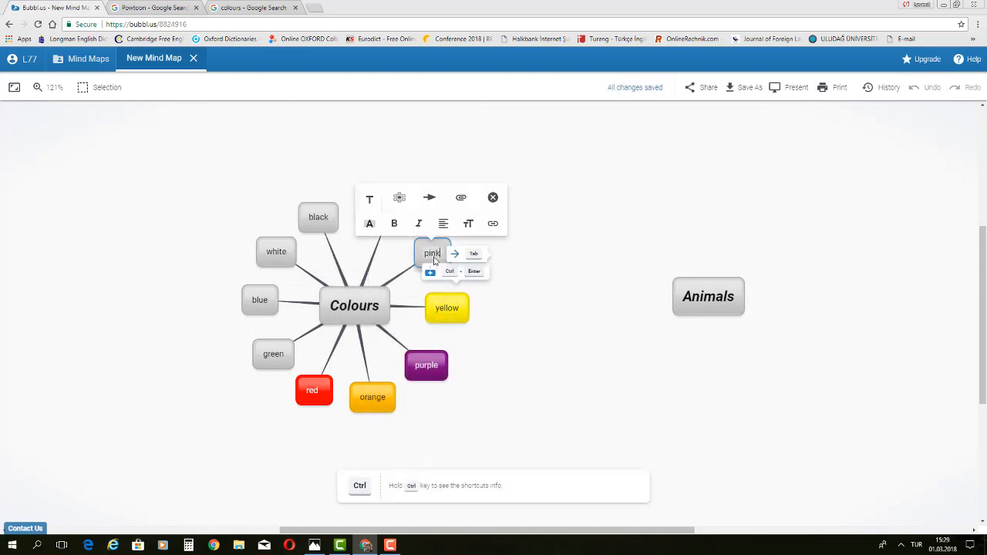
{"action": "left_click", "coordinate": [371, 225]}
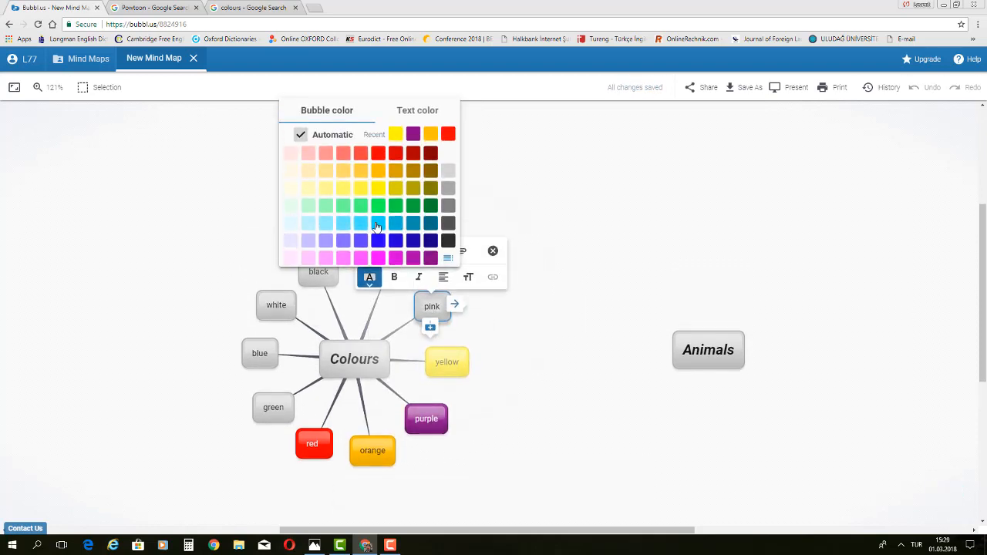
{"action": "left_click", "coordinate": [372, 260]}
{"action": "left_click", "coordinate": [520, 341]}
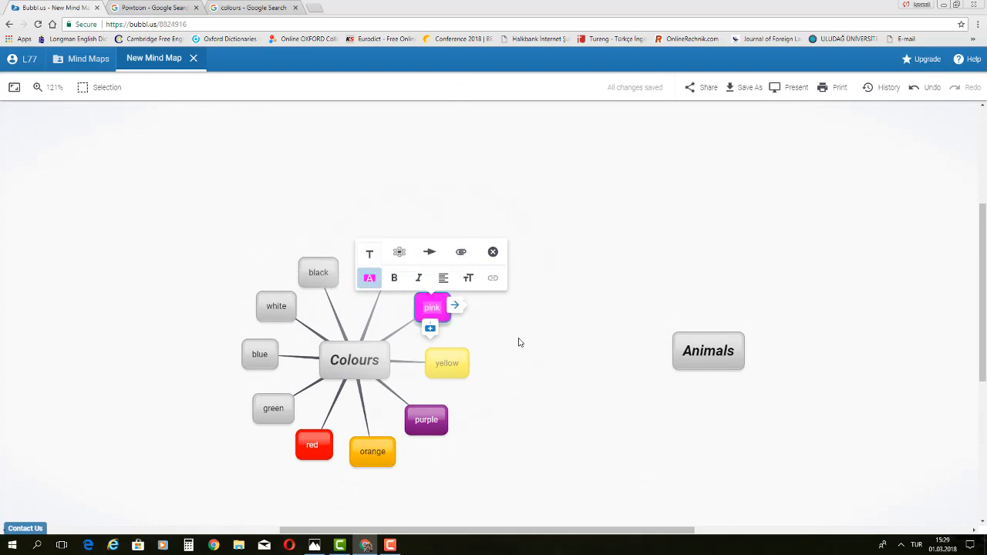
{"action": "left_click", "coordinate": [489, 313]}
- Set the bubble colour of the "brown" bubble to the darkest red shade
{"action": "left_click", "coordinate": [388, 276]}
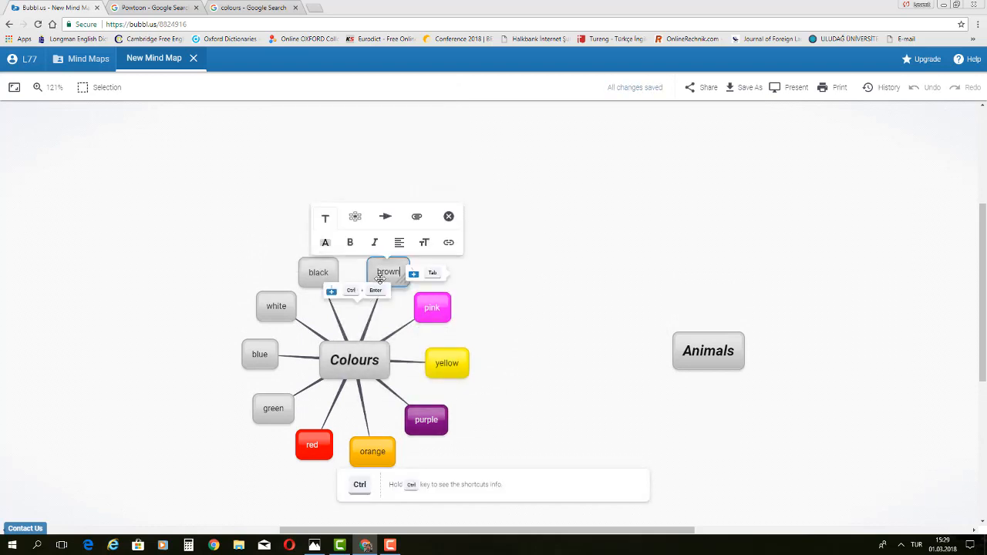
{"action": "left_click", "coordinate": [325, 244]}
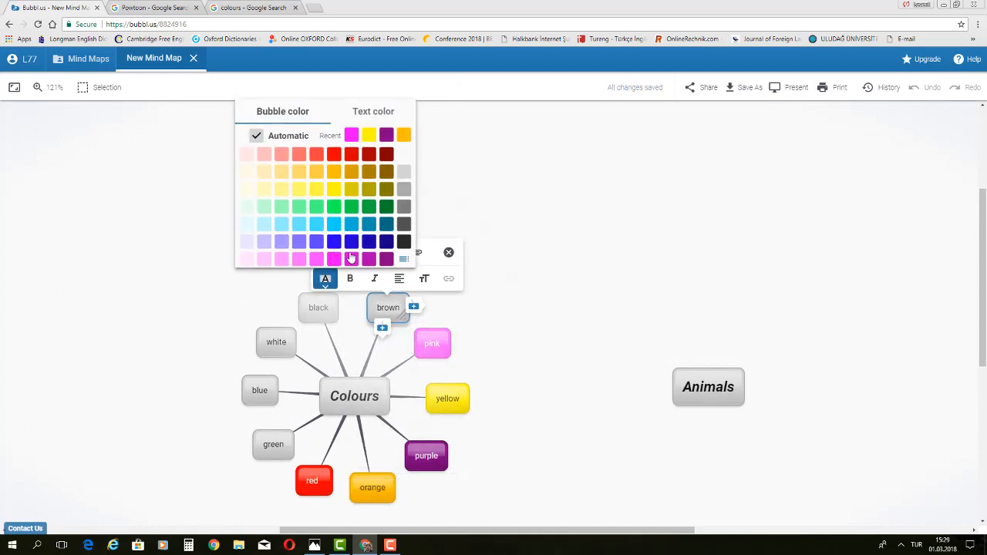
{"action": "left_click", "coordinate": [390, 157]}
{"action": "left_click", "coordinate": [489, 319]}
{"action": "left_click", "coordinate": [489, 320]}
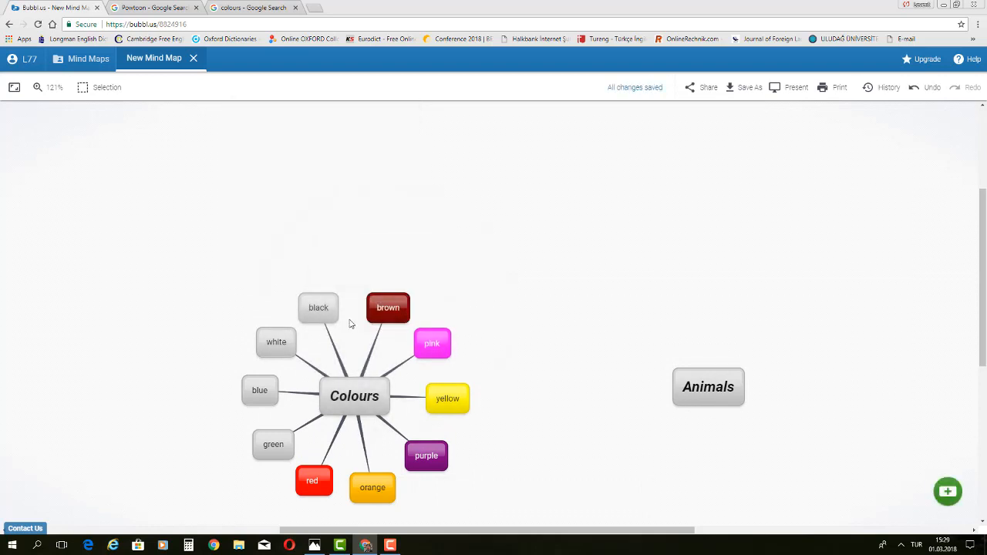
- Set the bubble colour of the "black" bubble to the near-black shade
{"action": "left_click", "coordinate": [307, 319]}
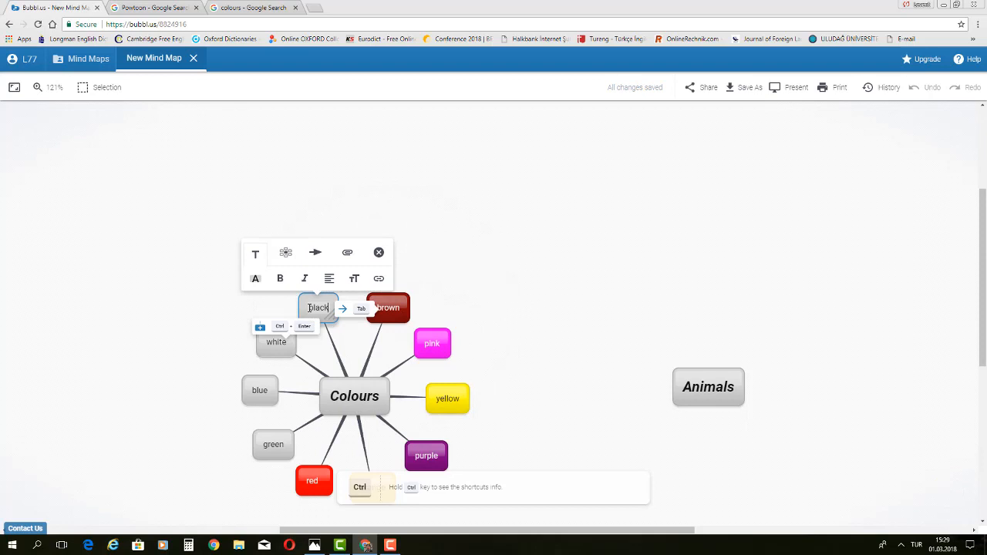
{"action": "left_click", "coordinate": [255, 279]}
{"action": "left_click", "coordinate": [334, 242]}
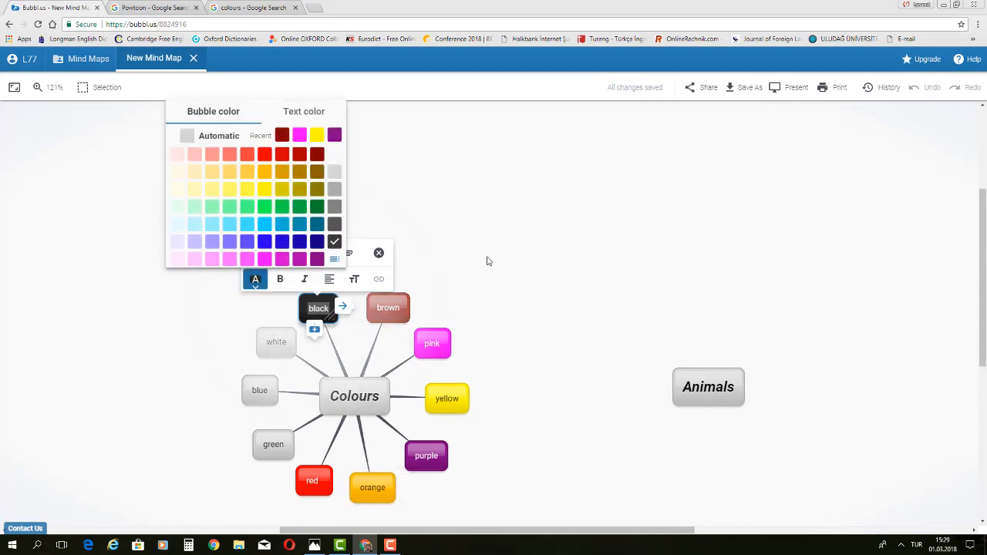
{"action": "left_click", "coordinate": [487, 260]}
{"action": "left_click", "coordinate": [487, 260]}
{"action": "left_click", "coordinate": [276, 343]}
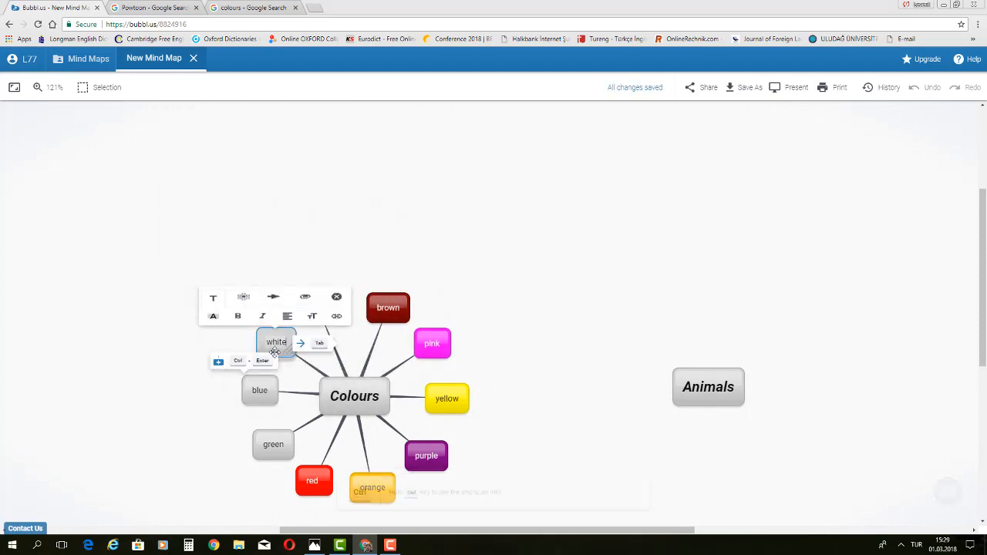
{"action": "left_click", "coordinate": [214, 316]}
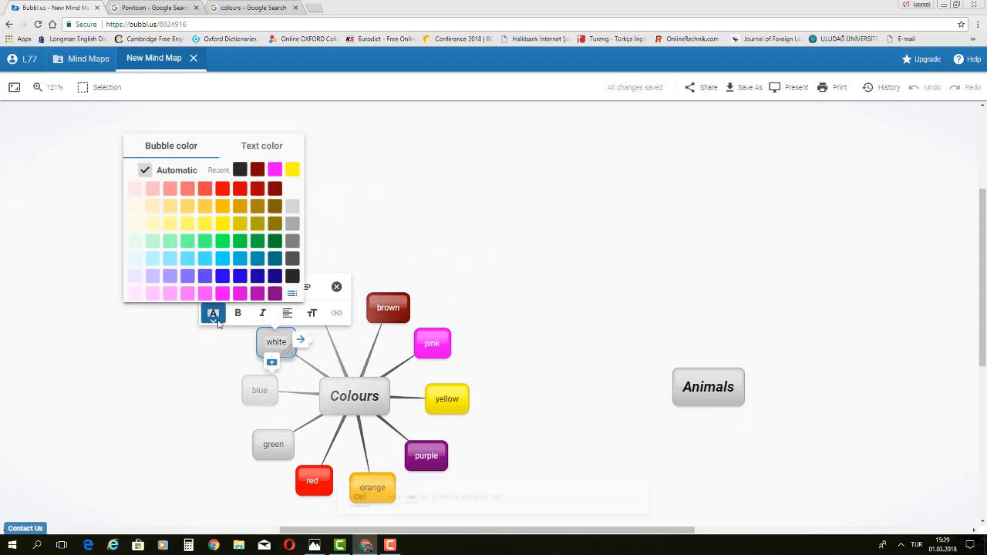
{"action": "left_click", "coordinate": [209, 352]}
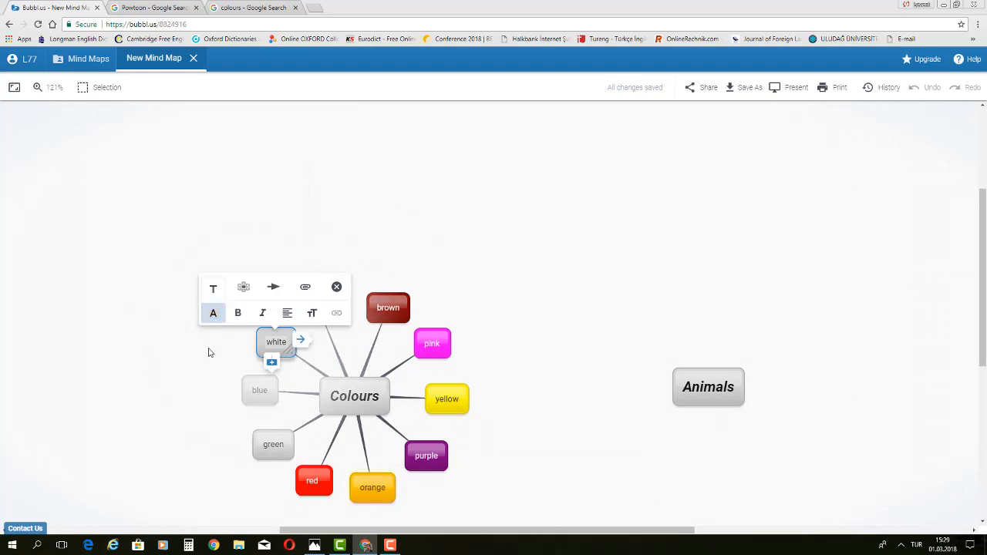
{"action": "left_click", "coordinate": [210, 351]}
- Set the bubble colour of the "white" bubble to white
{"action": "left_click", "coordinate": [263, 349]}
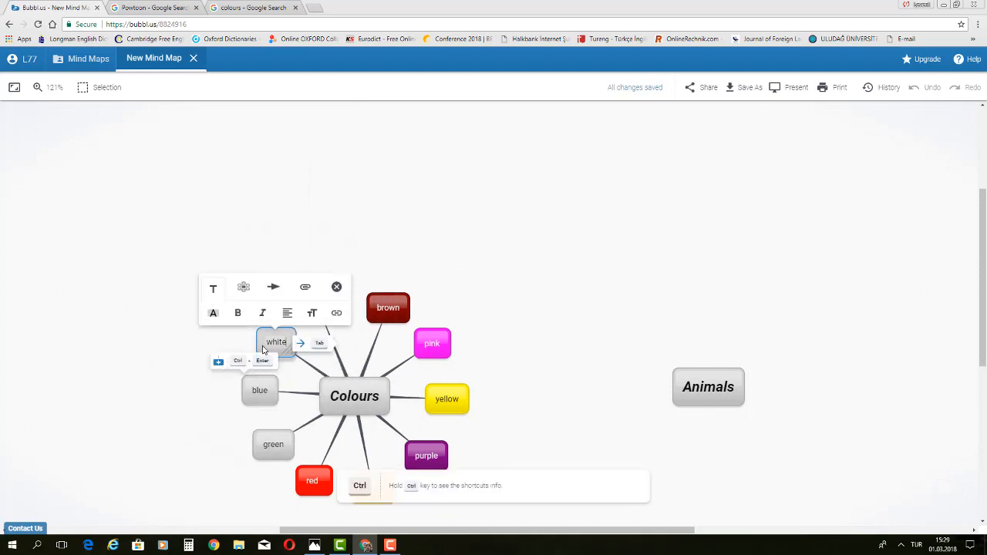
{"action": "left_click", "coordinate": [214, 315]}
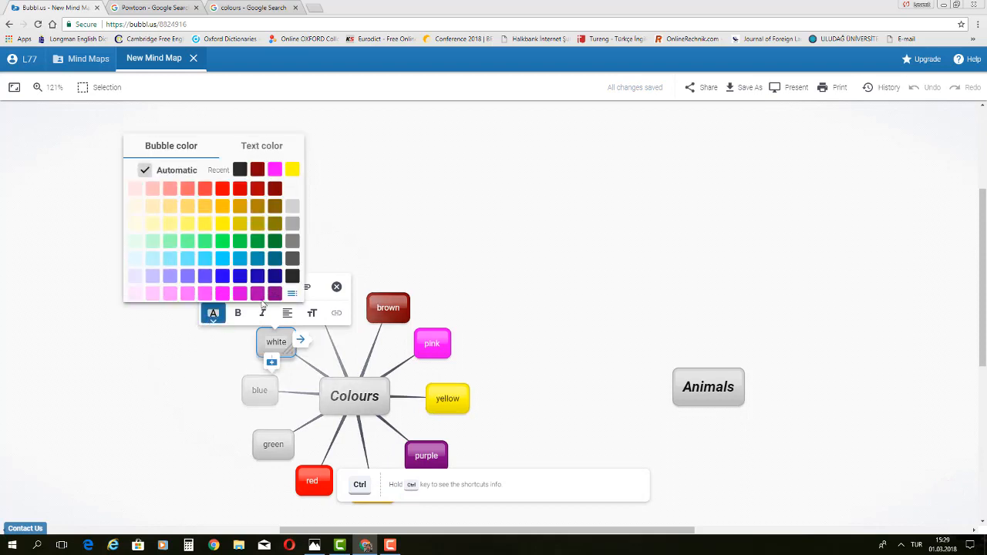
{"action": "left_click", "coordinate": [292, 189]}
{"action": "left_click", "coordinate": [480, 196]}
{"action": "left_click", "coordinate": [312, 381]}
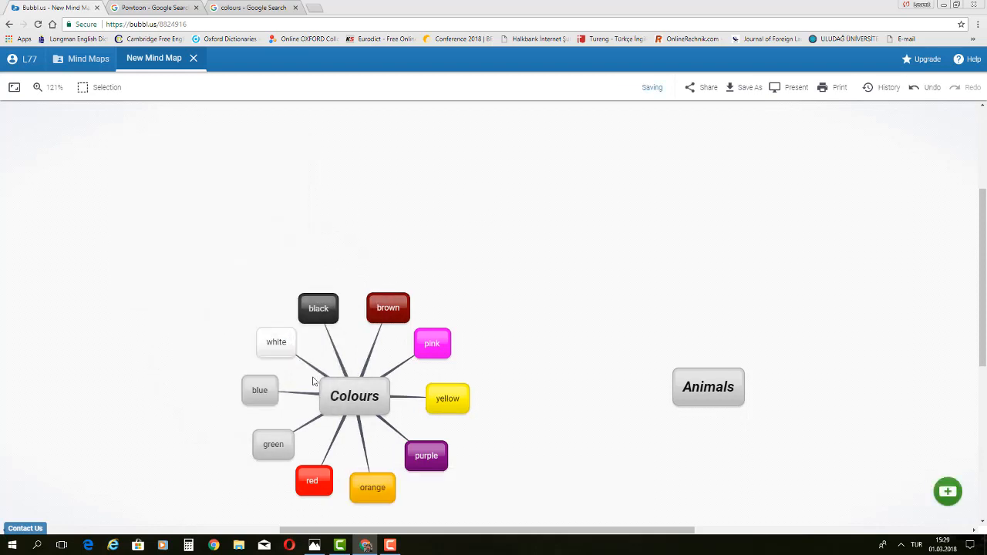
- Set the bubble colour of the "blue" bubble to bright blue
{"action": "left_click", "coordinate": [253, 397]}
{"action": "left_click", "coordinate": [197, 362]}
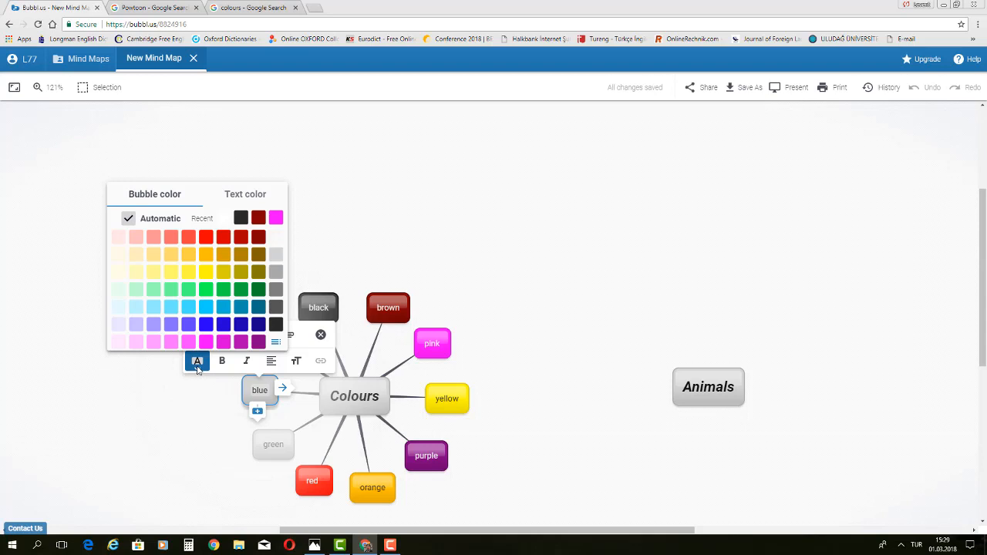
{"action": "left_click", "coordinate": [205, 327]}
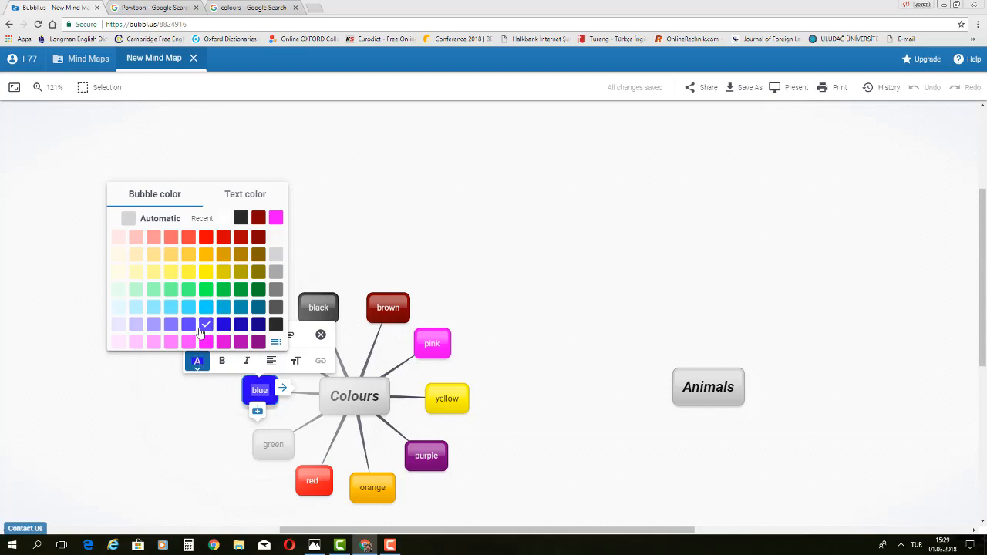
{"action": "left_click", "coordinate": [142, 403]}
- Set the bubble colour of the "green" bubble to a medium green shade
{"action": "left_click", "coordinate": [266, 454]}
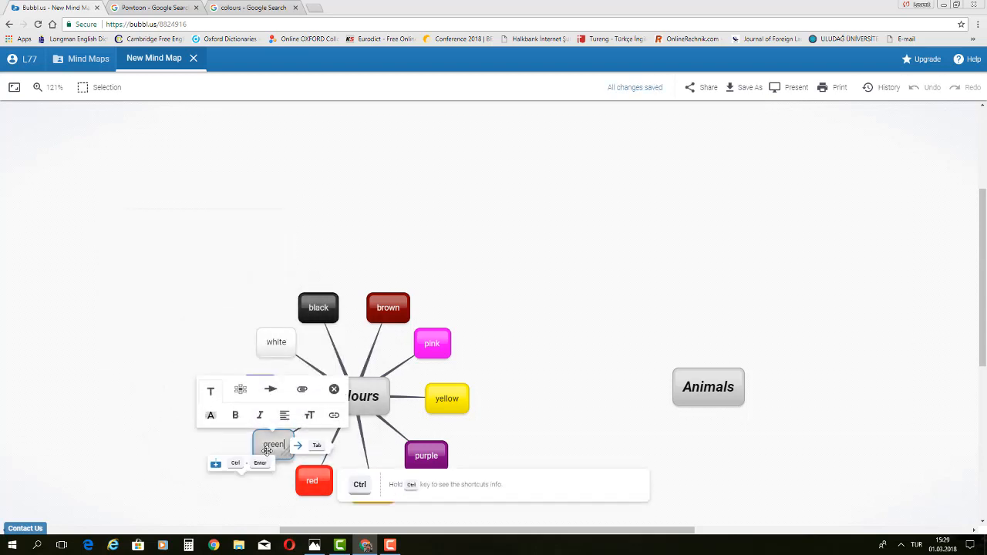
{"action": "left_click", "coordinate": [210, 417]}
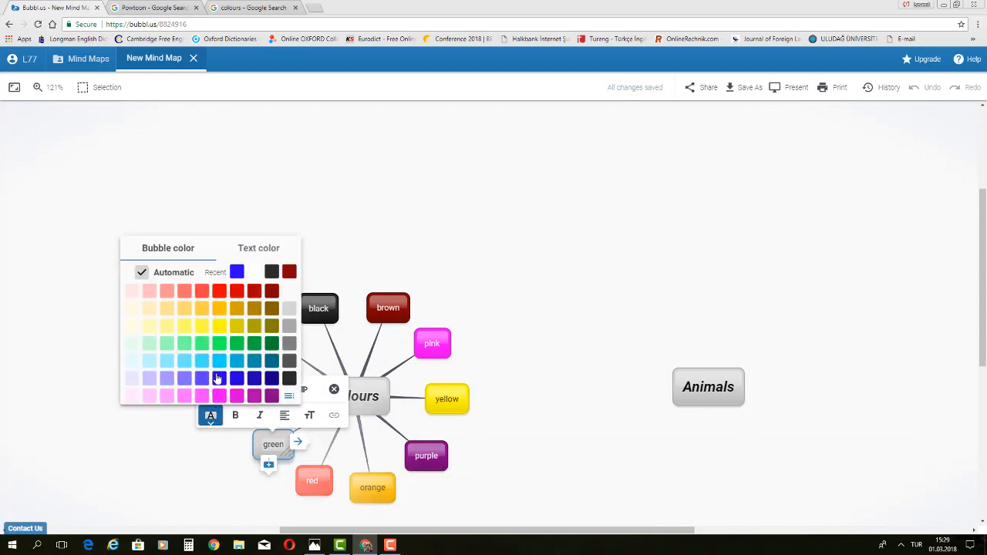
{"action": "left_click", "coordinate": [233, 347]}
{"action": "left_click", "coordinate": [173, 467]}
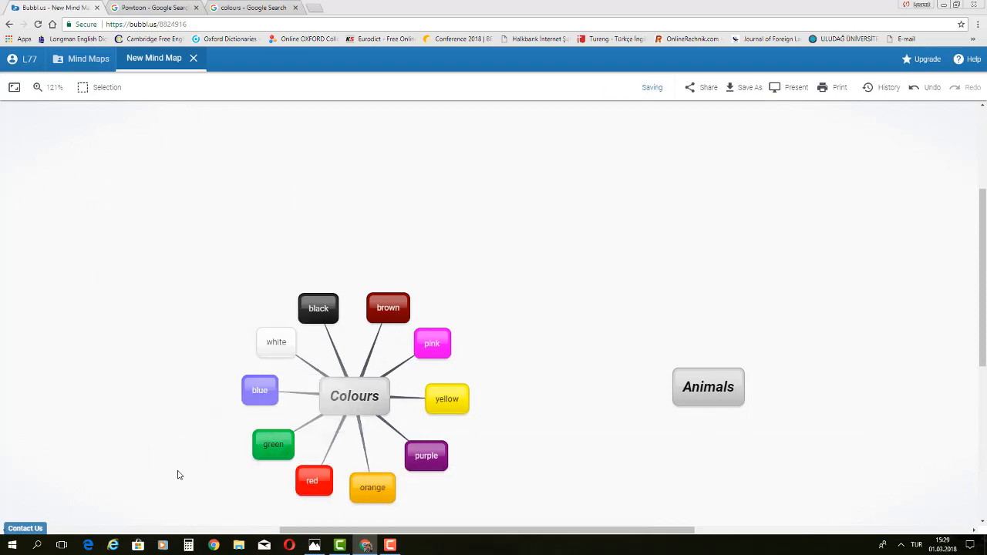
- Add a chain of three empty descendant bubbles, one under the other, starting from the "orange" bubble
{"action": "left_click_drag", "start_coordinate": [526, 440], "coordinate": [505, 324]}
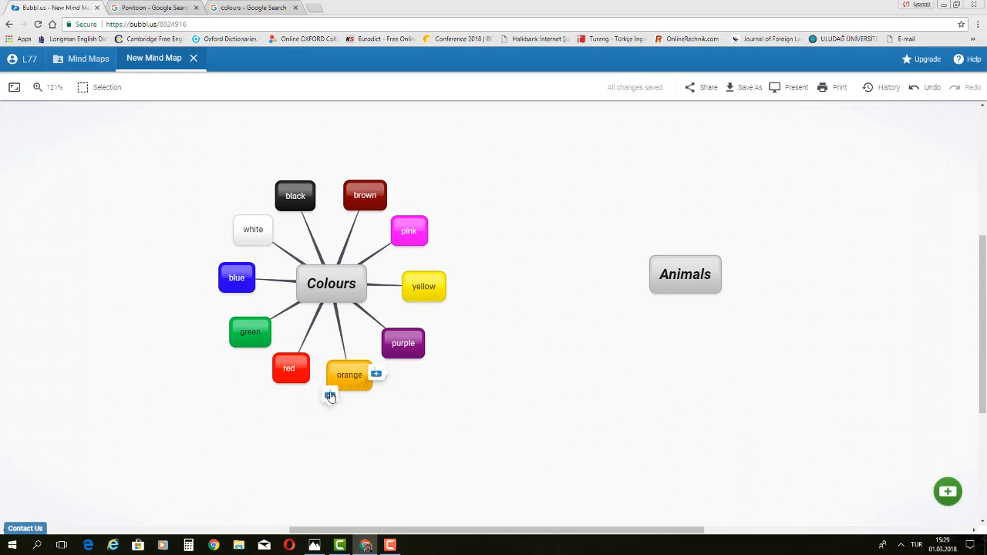
{"action": "left_click", "coordinate": [330, 396]}
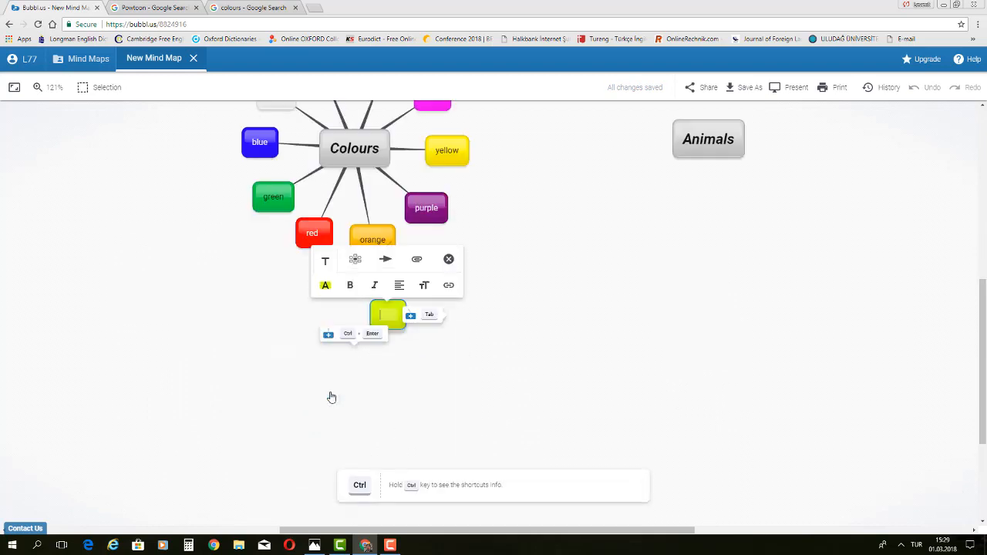
{"action": "left_click", "coordinate": [328, 338]}
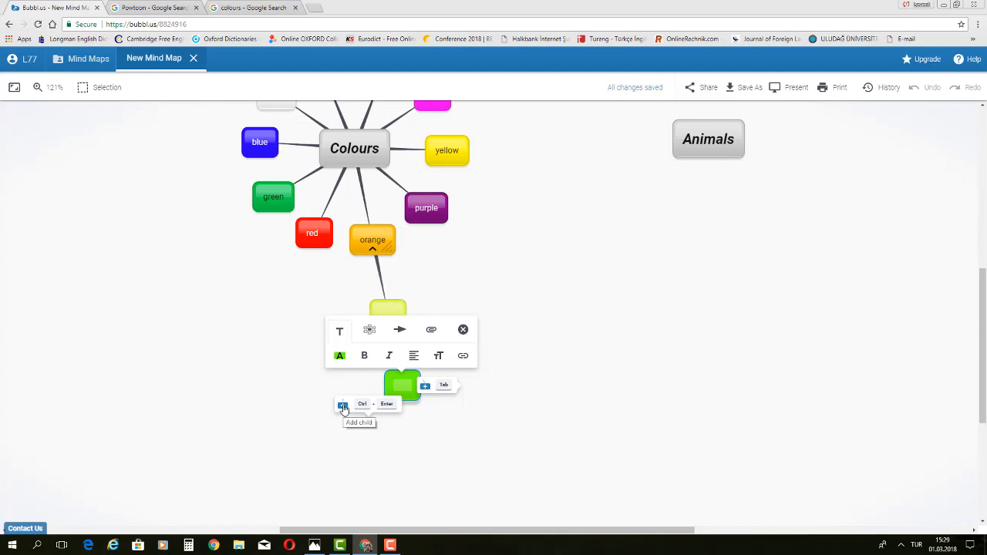
{"action": "left_click", "coordinate": [343, 407]}
{"action": "left_click", "coordinate": [452, 315]}
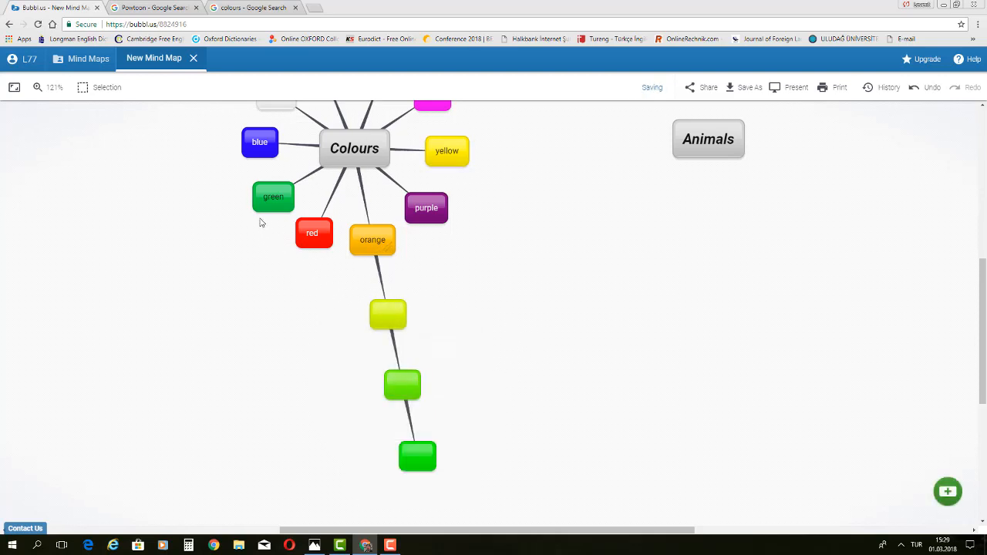
- Add a chain of two empty descendant bubbles starting from the "blue" bubble
{"action": "left_click", "coordinate": [246, 148]}
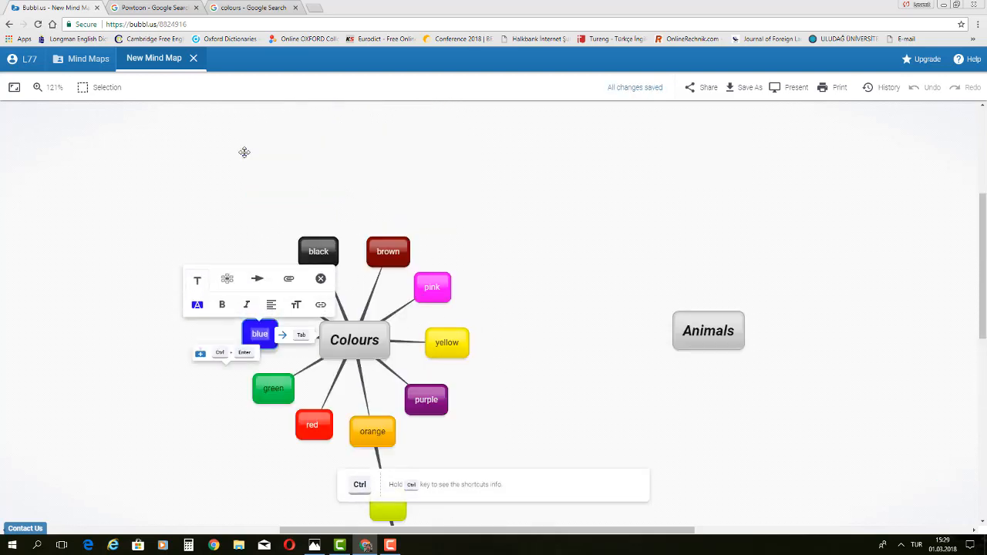
{"action": "left_click", "coordinate": [200, 355]}
{"action": "left_click", "coordinate": [129, 349]}
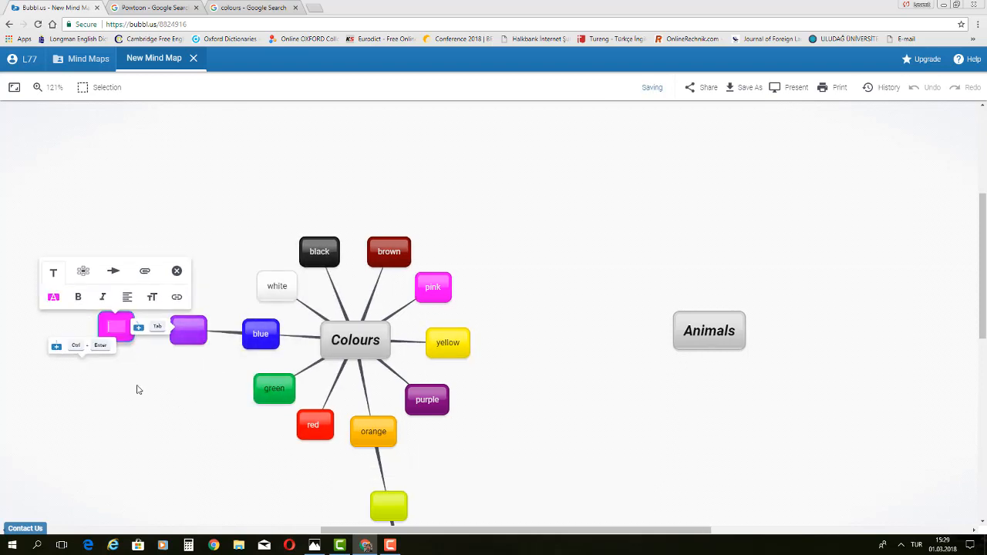
{"action": "left_click", "coordinate": [152, 407]}
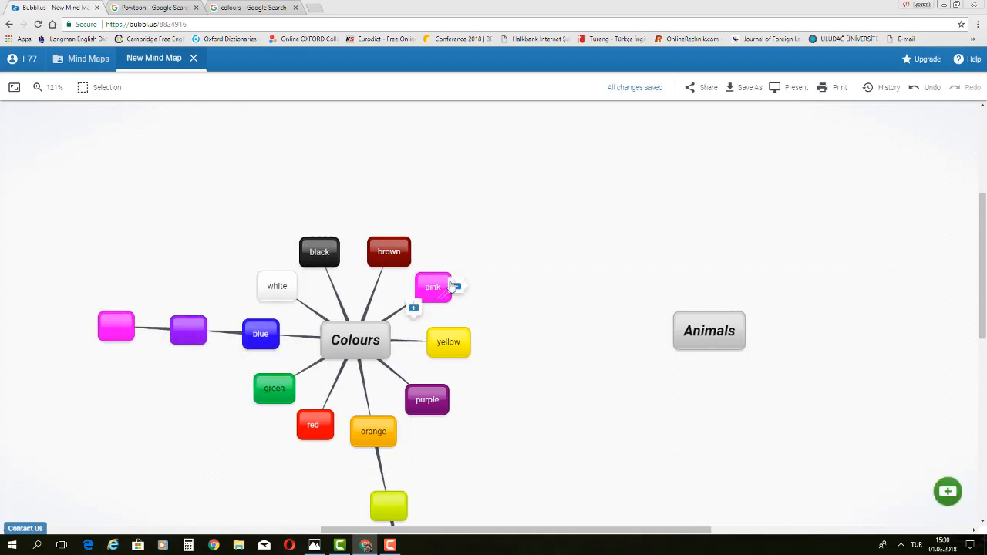
- Add an empty sibling bubble beside "pink" and extend it with a chain of two empty descendant bubbles
{"action": "left_click", "coordinate": [455, 286]}
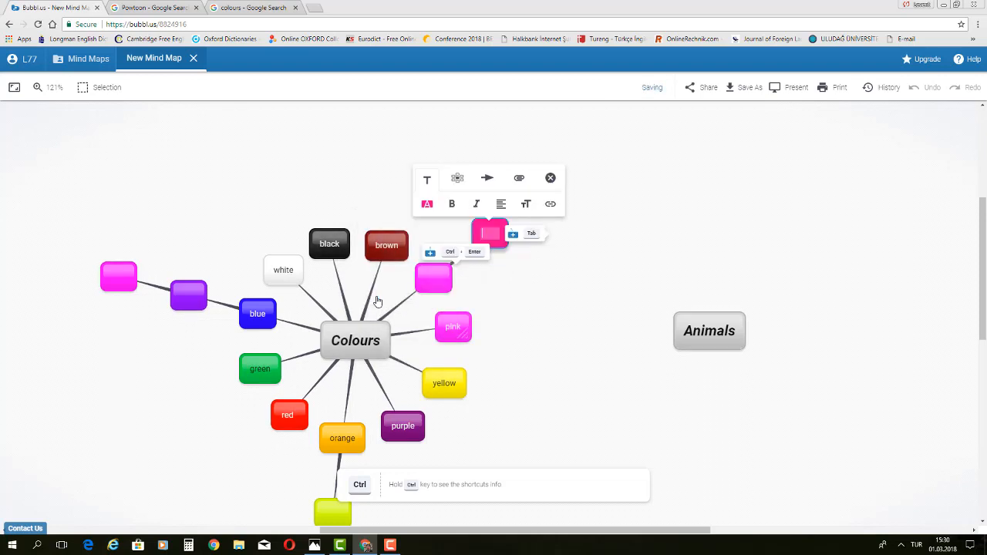
{"action": "key", "text": "Tab"}
{"action": "left_click", "coordinate": [562, 303]}
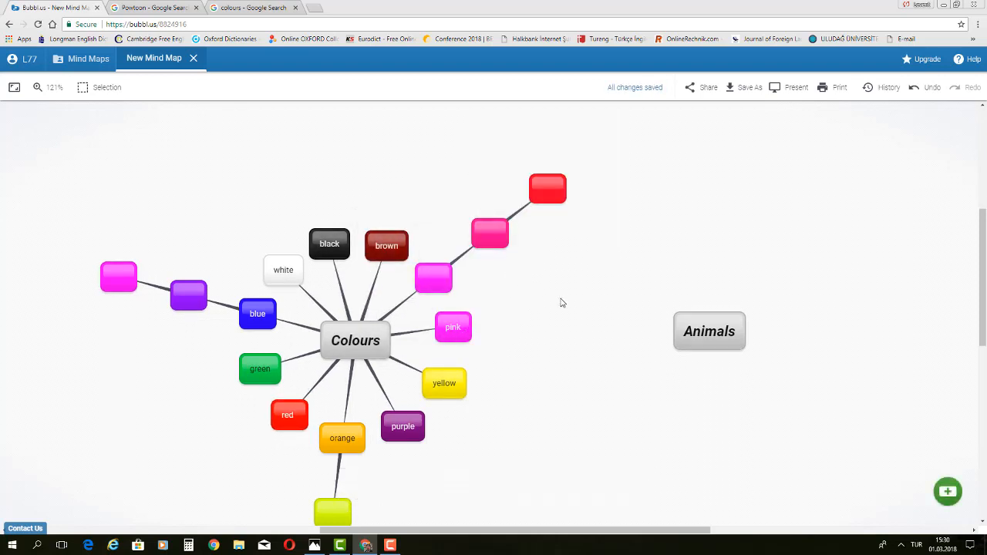
- Arrange the children of the Colours bubble in the Grid layout and view the whole map
{"action": "left_click_drag", "start_coordinate": [550, 375], "coordinate": [585, 288]}
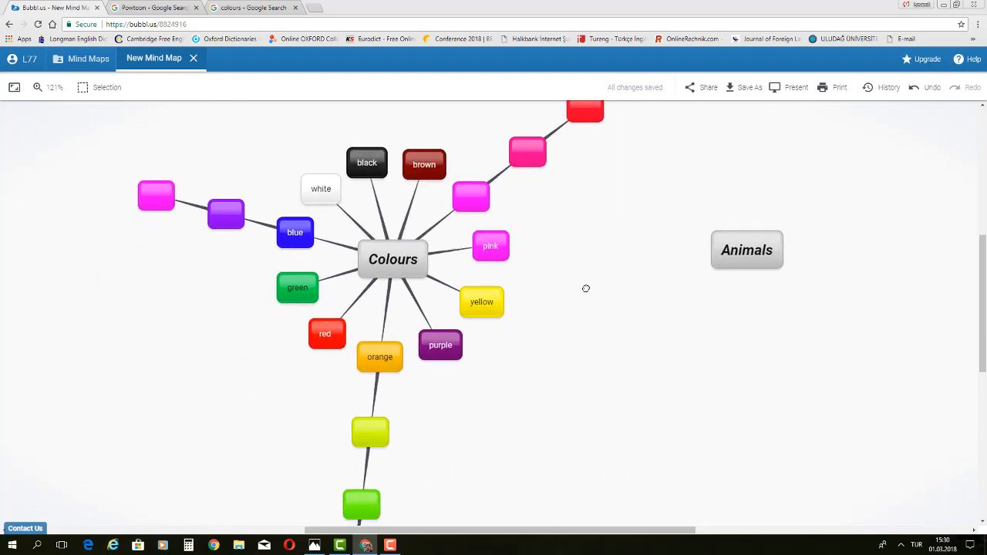
{"action": "left_click", "coordinate": [376, 254]}
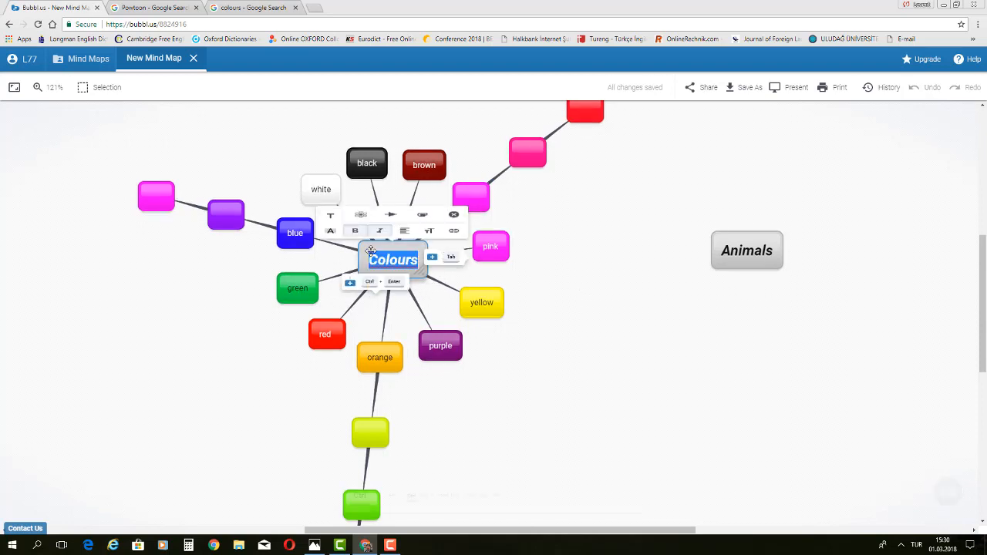
{"action": "left_click", "coordinate": [360, 200]}
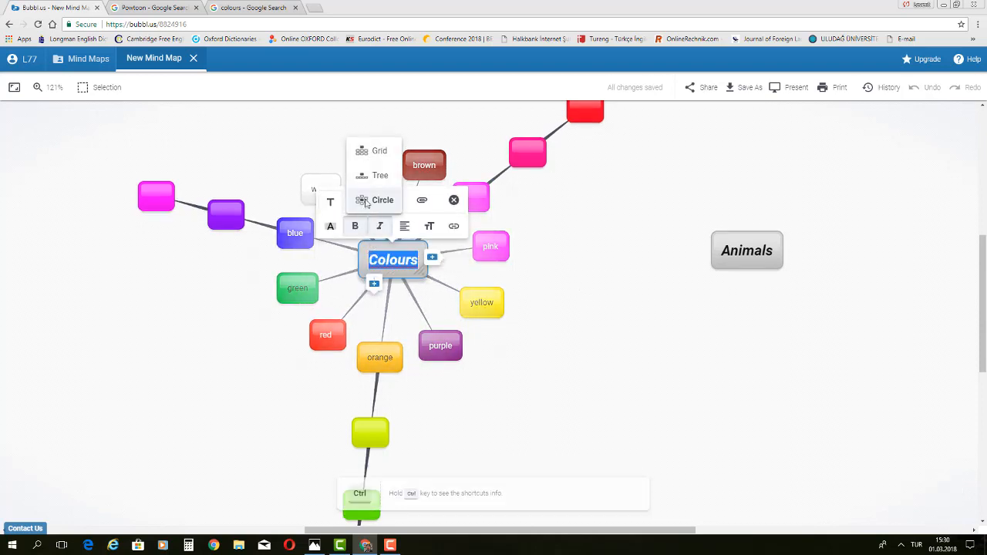
{"action": "left_click", "coordinate": [375, 153]}
{"action": "left_click_drag", "start_coordinate": [489, 260], "coordinate": [430, 135]}
{"action": "scroll", "coordinate": [459, 361], "scroll_direction": "down", "scroll_amount": 5}
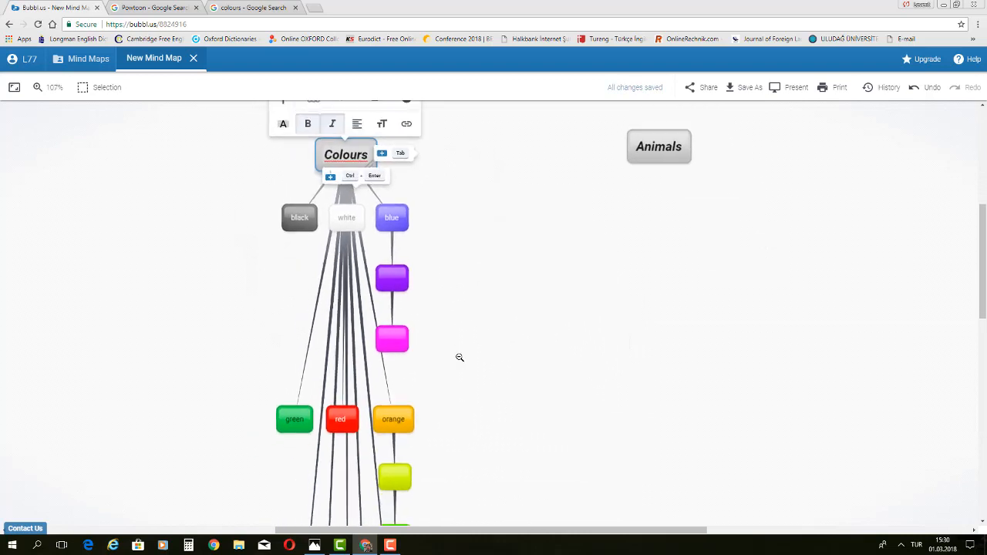
{"action": "scroll", "coordinate": [486, 361], "scroll_direction": "up", "scroll_amount": 3}
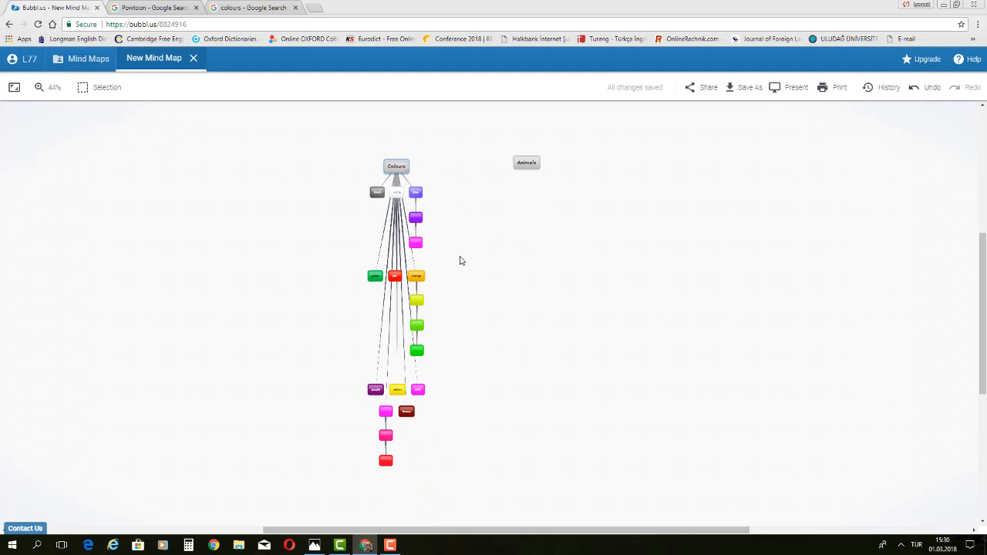
{"action": "scroll", "coordinate": [458, 260], "scroll_direction": "up", "scroll_amount": 1}
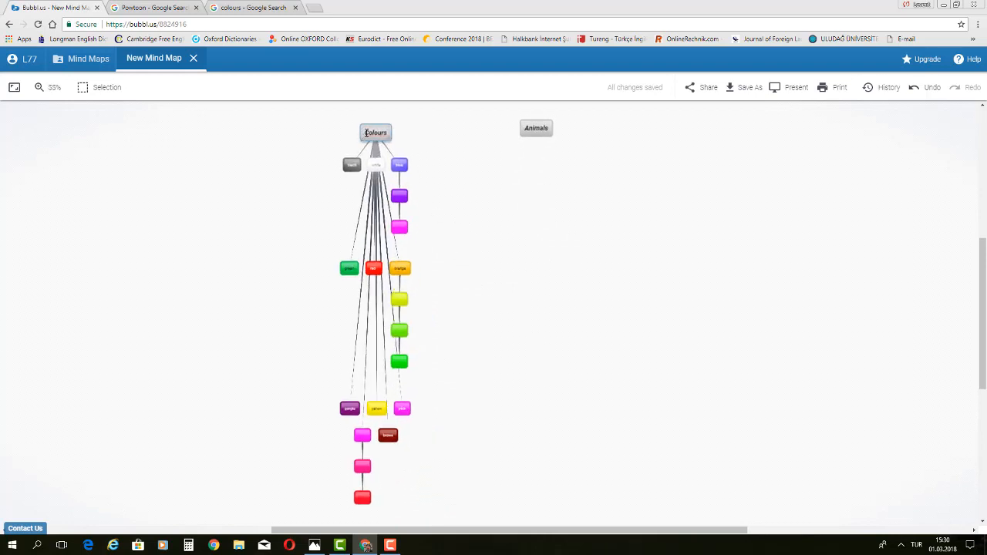
- Change the layout of the Colours bubble's children to Tree
{"action": "left_click", "coordinate": [349, 141]}
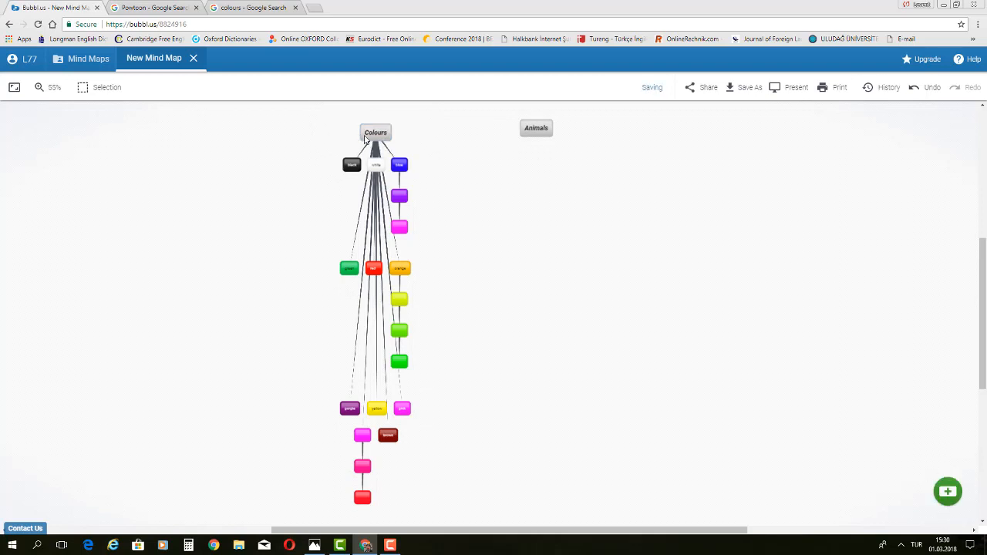
{"action": "left_click", "coordinate": [365, 135]}
{"action": "left_click", "coordinate": [293, 287]}
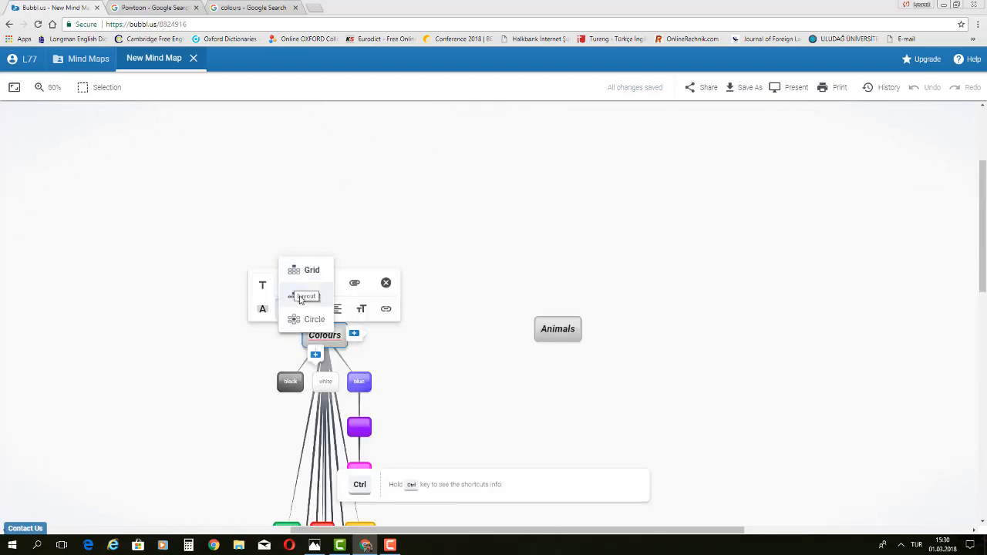
{"action": "left_click", "coordinate": [292, 300]}
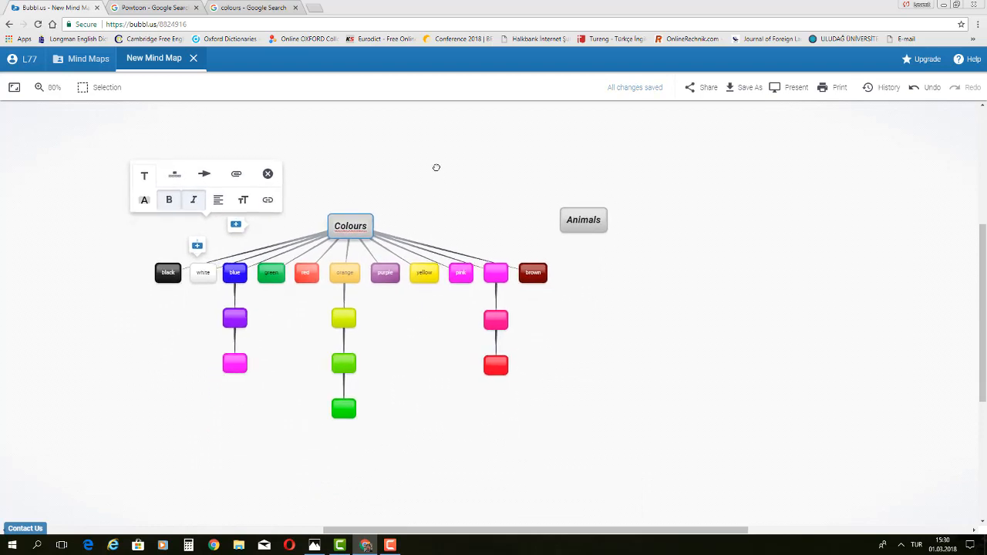
{"action": "left_click", "coordinate": [435, 168]}
- Move the Animals bubble farther away to the right of the Colours map
{"action": "mouse_move", "coordinate": [583, 235]}
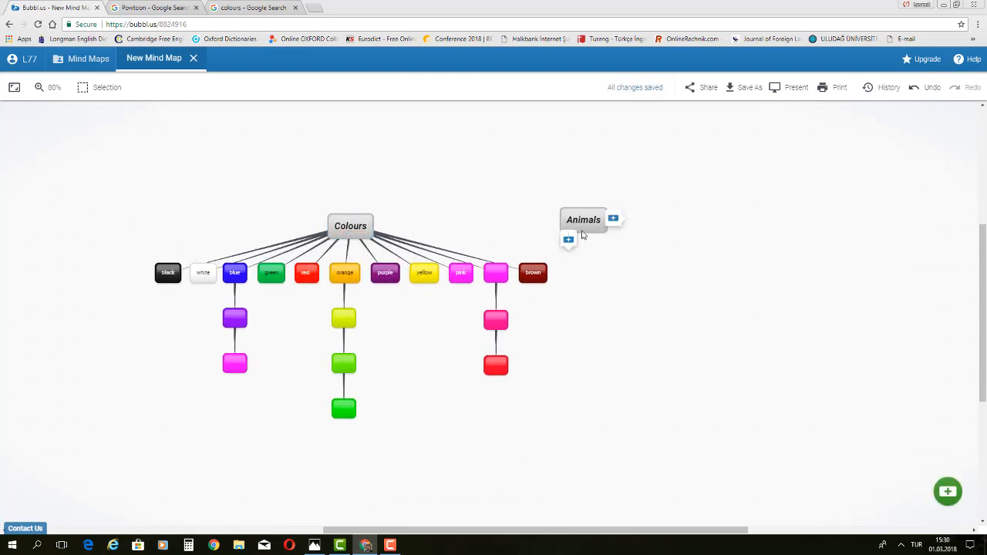
{"action": "left_click_drag", "start_coordinate": [582, 235], "coordinate": [814, 222]}
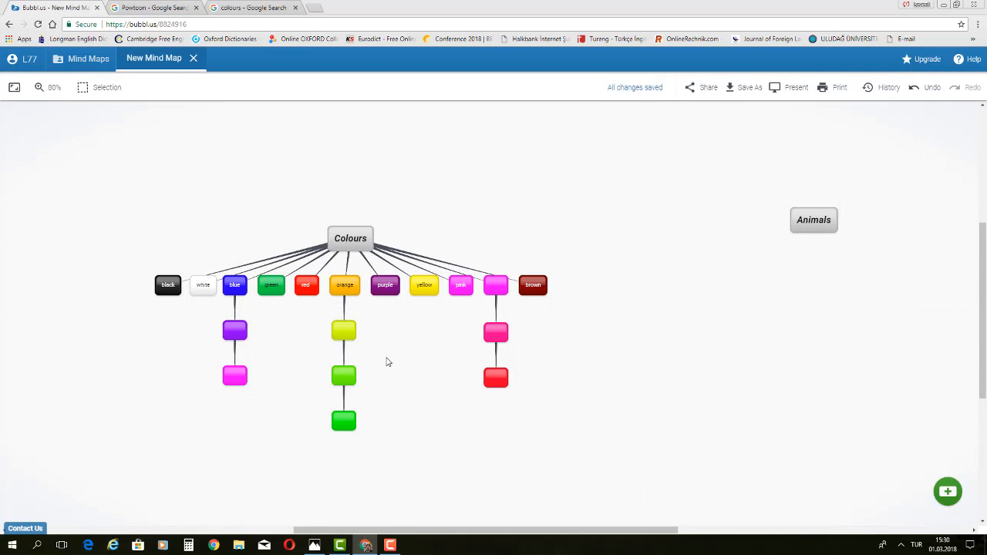
{"action": "scroll", "coordinate": [388, 362], "scroll_direction": "up", "scroll_amount": 4}
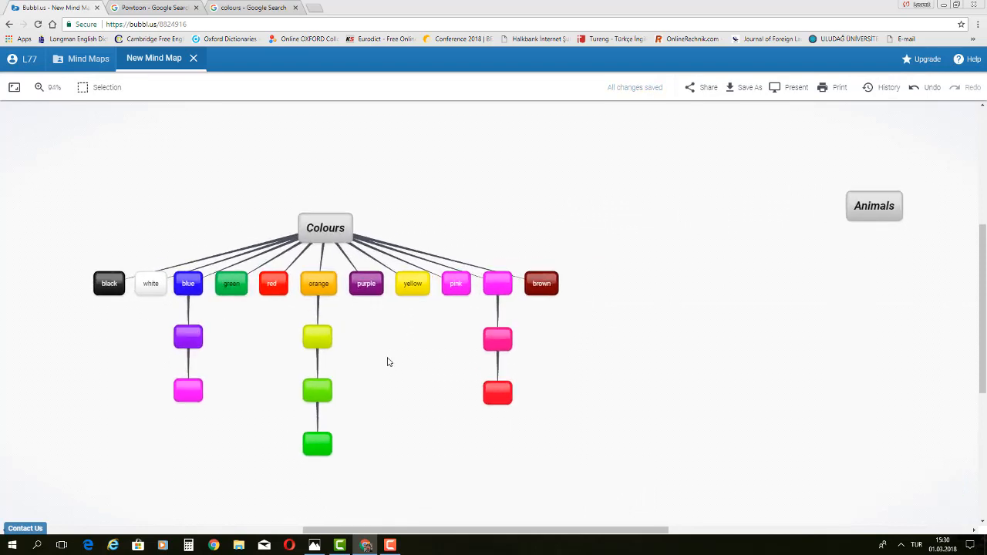
{"action": "left_click_drag", "start_coordinate": [378, 359], "coordinate": [483, 328]}
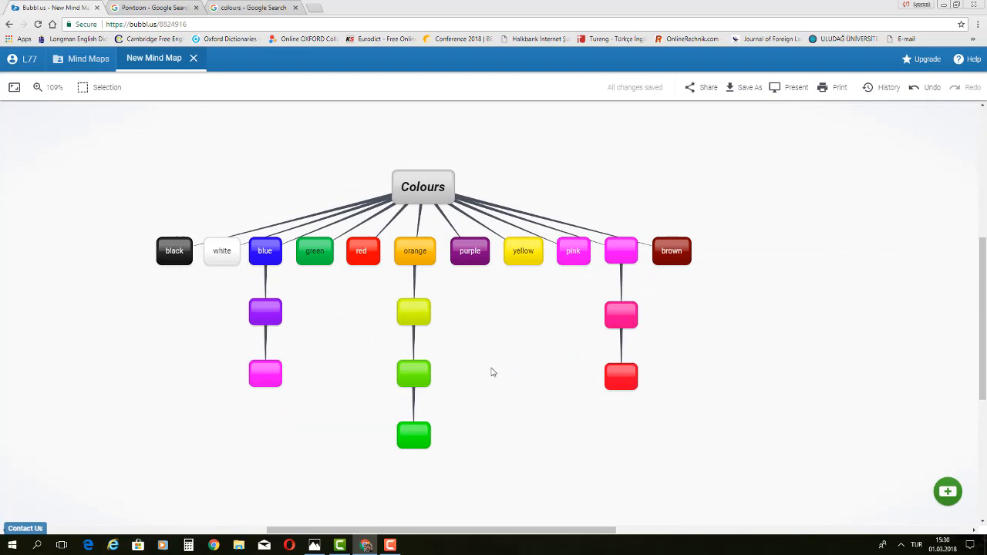
- Move the "brown", "black" and "white" bubbles out of the row and spread them above the Colours bubble
{"action": "left_click_drag", "start_coordinate": [493, 373], "coordinate": [507, 413]}
{"action": "left_click_drag", "start_coordinate": [683, 290], "coordinate": [569, 236]}
{"action": "left_click_drag", "start_coordinate": [182, 351], "coordinate": [141, 171]}
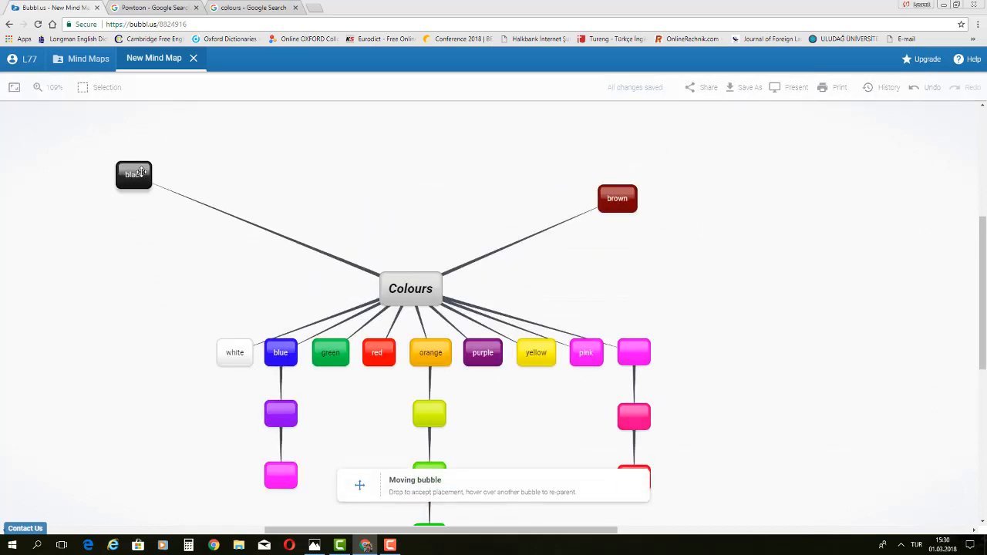
{"action": "left_click_drag", "start_coordinate": [265, 377], "coordinate": [465, 172]}
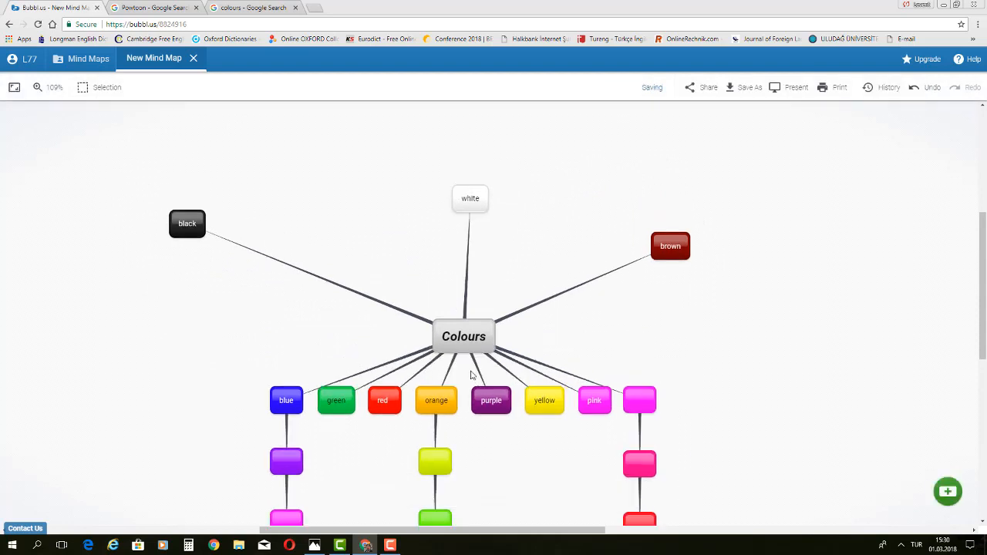
- Move the "blue" branch and the unnamed pink branch to opposite sides of Colours, and place "purple" below the row
{"action": "left_click_drag", "start_coordinate": [278, 393], "coordinate": [208, 340]}
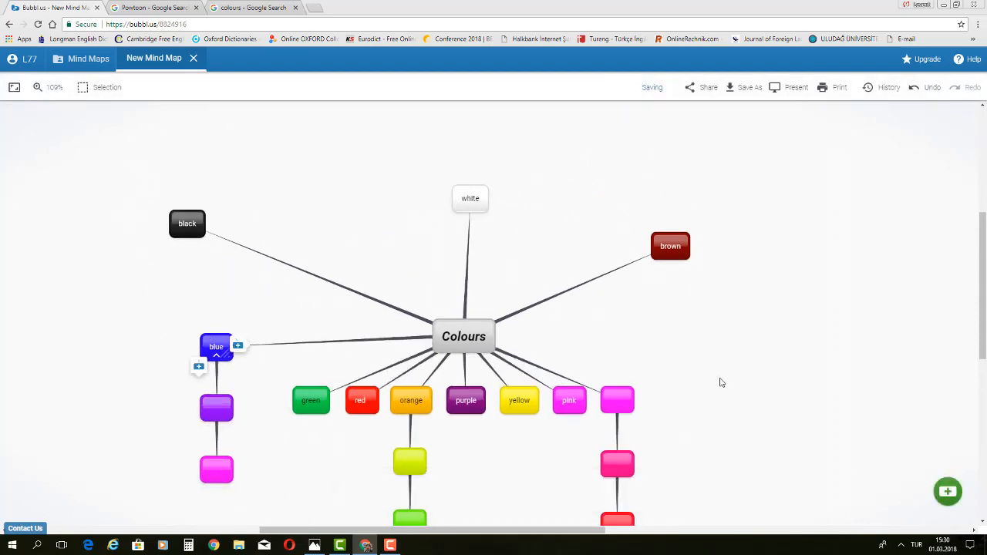
{"action": "left_click_drag", "start_coordinate": [719, 378], "coordinate": [645, 247]}
{"action": "left_click_drag", "start_coordinate": [549, 279], "coordinate": [640, 191]}
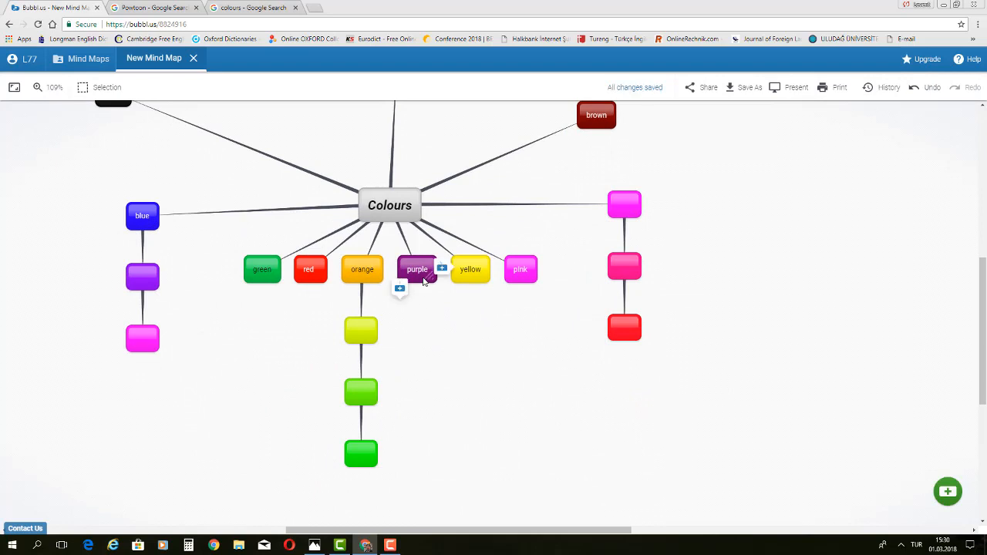
{"action": "left_click_drag", "start_coordinate": [418, 279], "coordinate": [505, 415]}
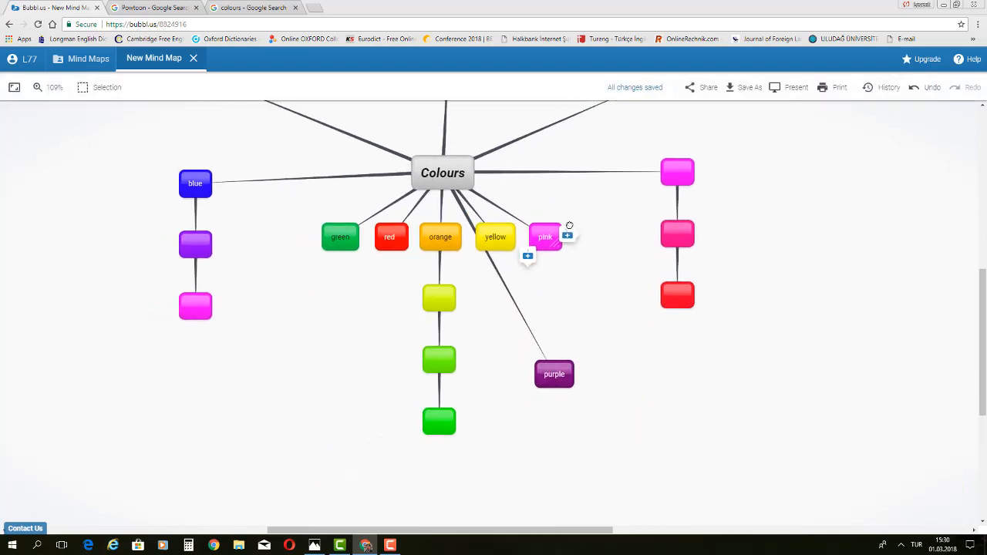
{"action": "scroll", "coordinate": [526, 351], "scroll_direction": "down", "scroll_amount": 1}
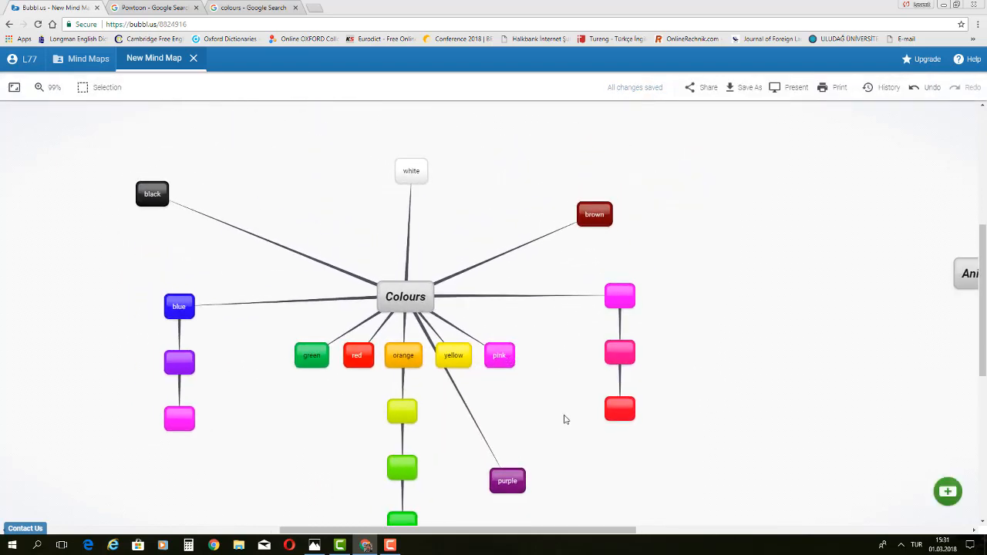
{"action": "left_click_drag", "start_coordinate": [564, 417], "coordinate": [566, 382]}
{"action": "scroll", "coordinate": [563, 363], "scroll_direction": "down", "scroll_amount": 1}
{"action": "scroll", "coordinate": [563, 364], "scroll_direction": "down", "scroll_amount": 1}
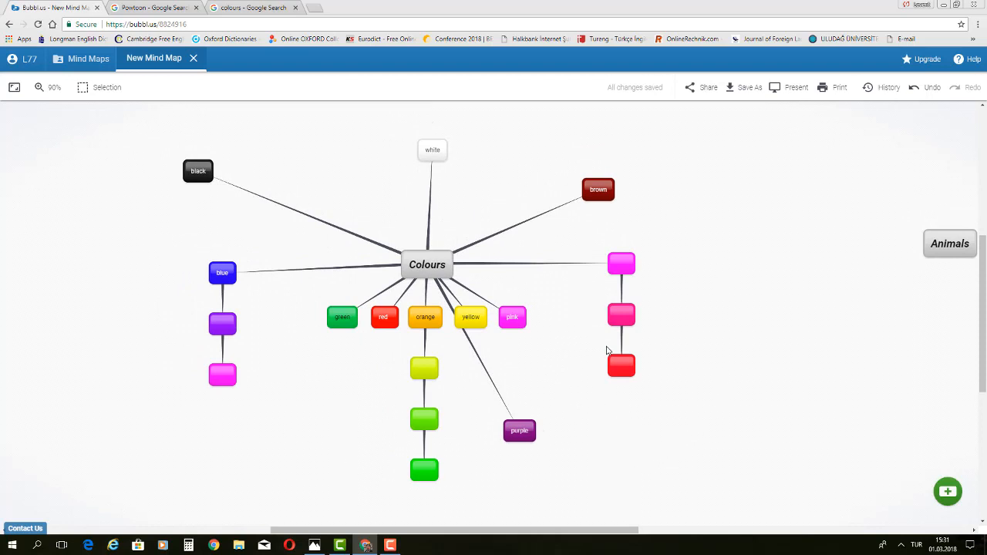
- Start a second line in the Colours bubble and try to add a file attachment to it
{"action": "left_click", "coordinate": [448, 268]}
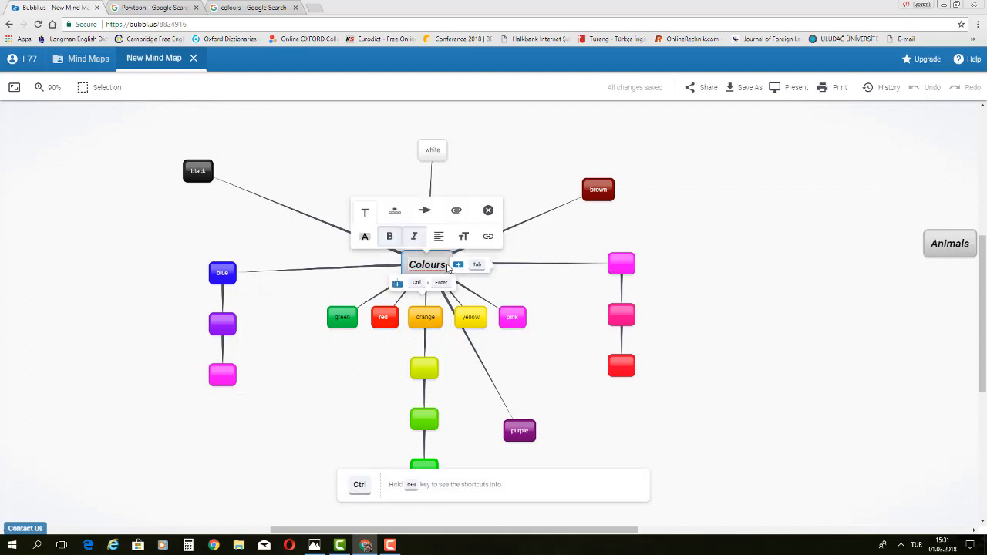
{"action": "key", "text": "Return"}
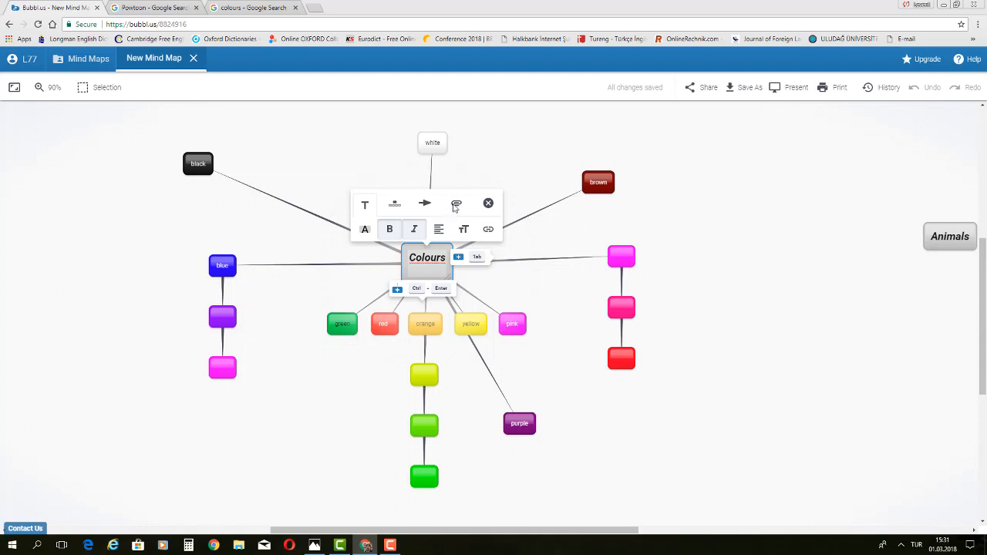
{"action": "left_click", "coordinate": [455, 206]}
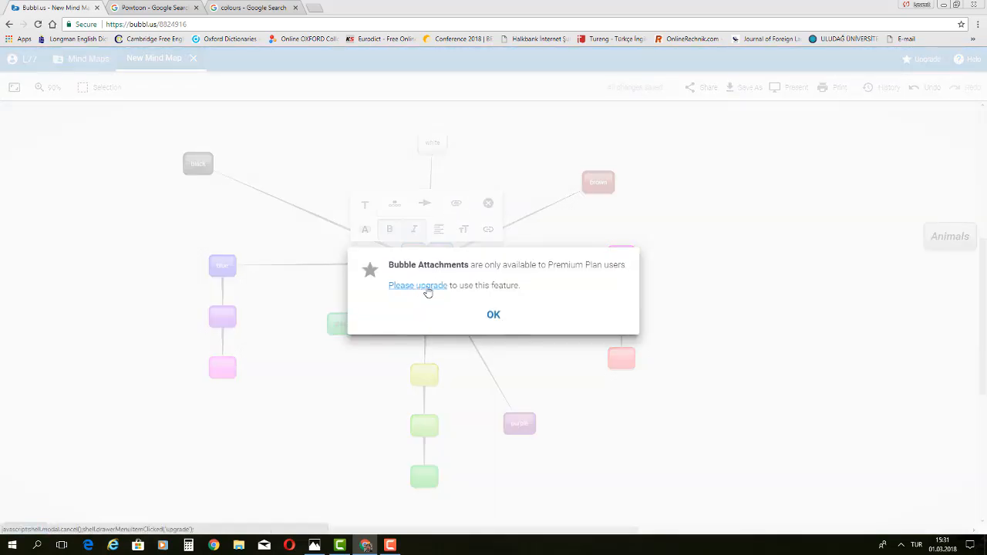
{"action": "left_click", "coordinate": [492, 316]}
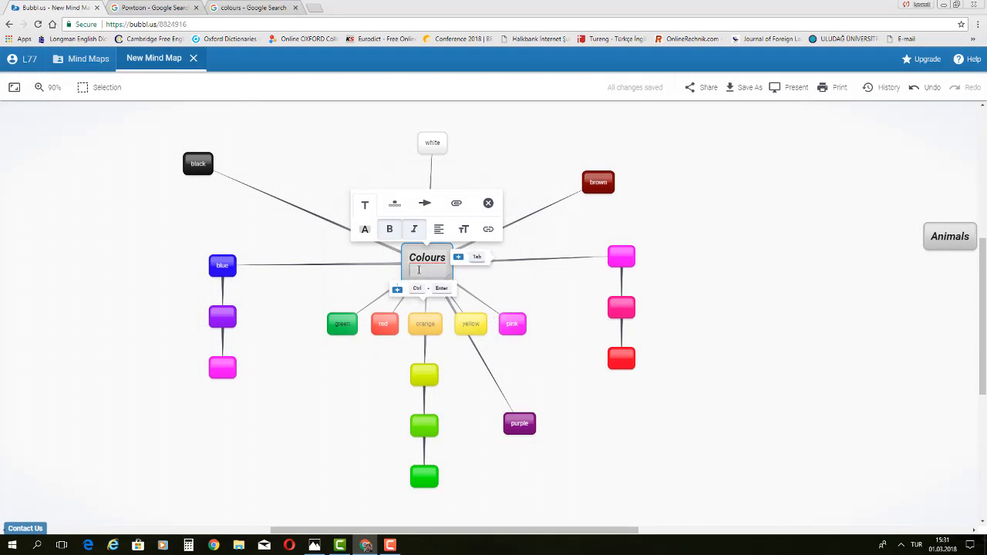
- Start a link for the Colours bubble and copy the link address of the COLORS bowling-pin picture from the Google image results
{"action": "left_click", "coordinate": [488, 231]}
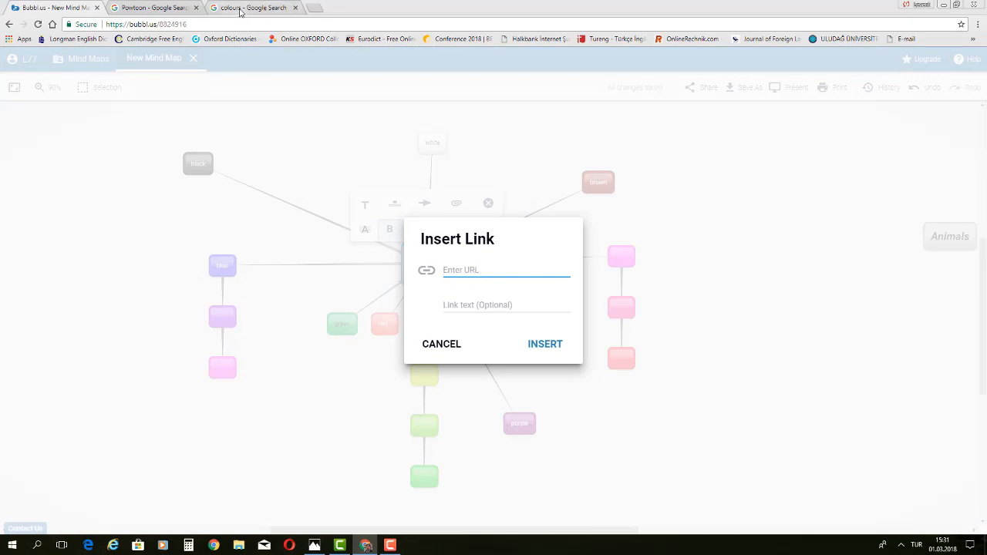
{"action": "left_click", "coordinate": [247, 8]}
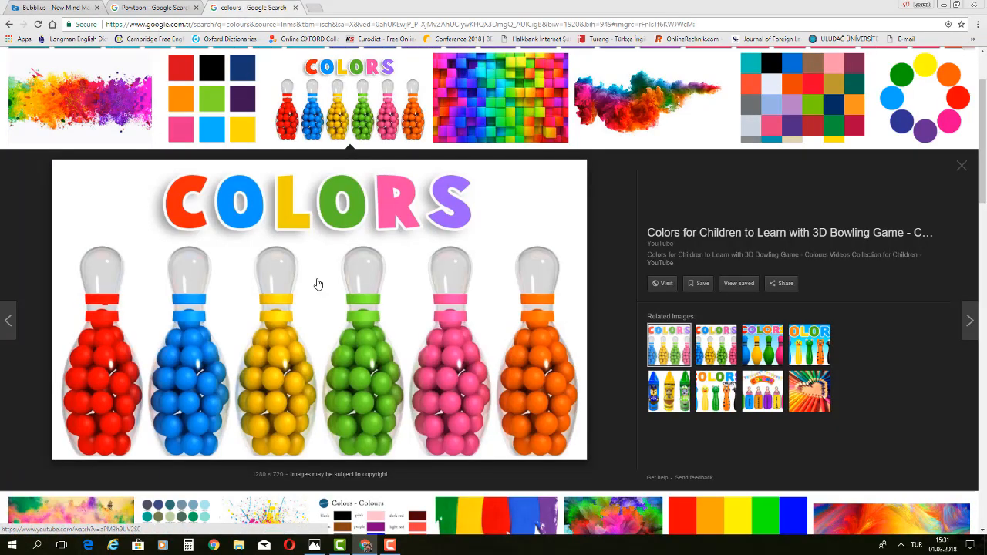
{"action": "right_click", "coordinate": [320, 278]}
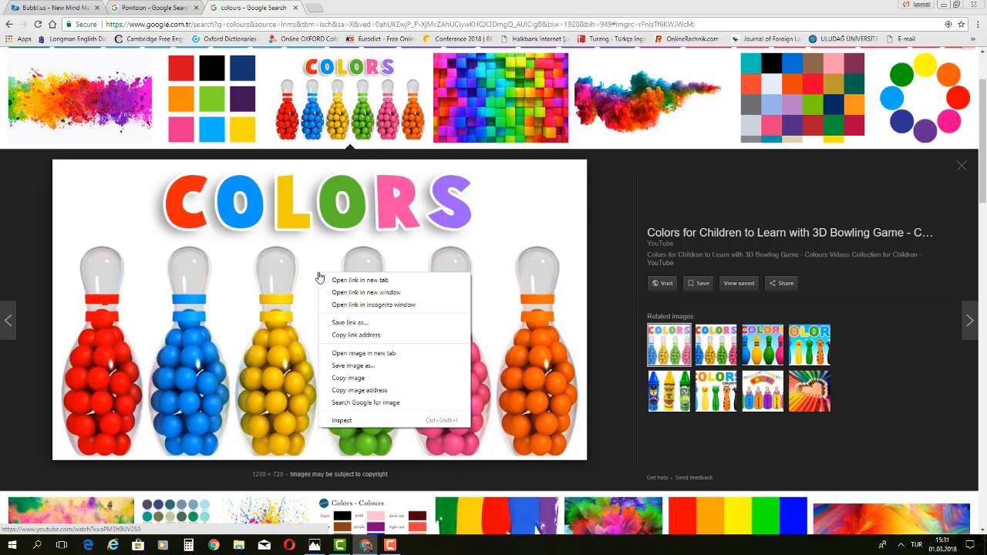
{"action": "left_click", "coordinate": [356, 335]}
{"action": "left_click", "coordinate": [67, 9]}
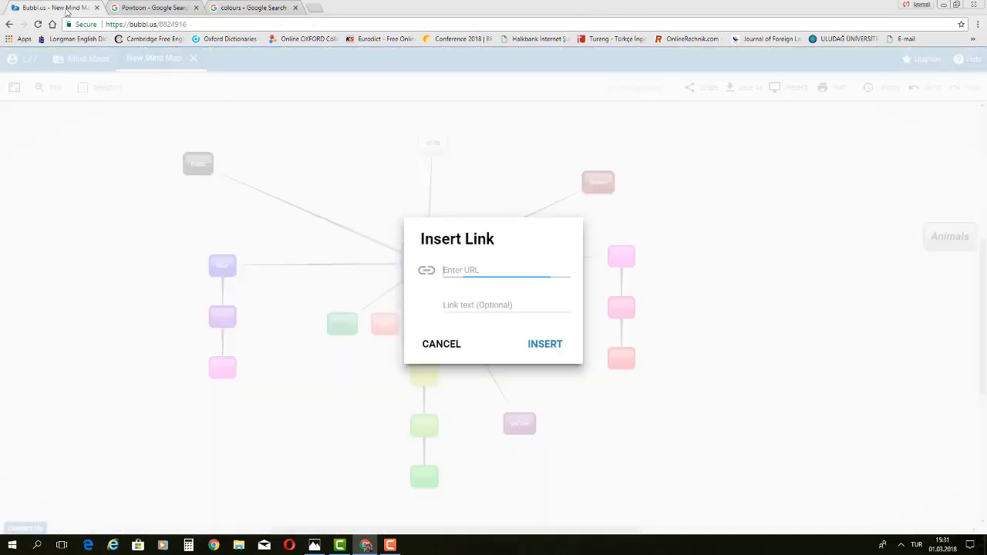
{"action": "right_click", "coordinate": [467, 268]}
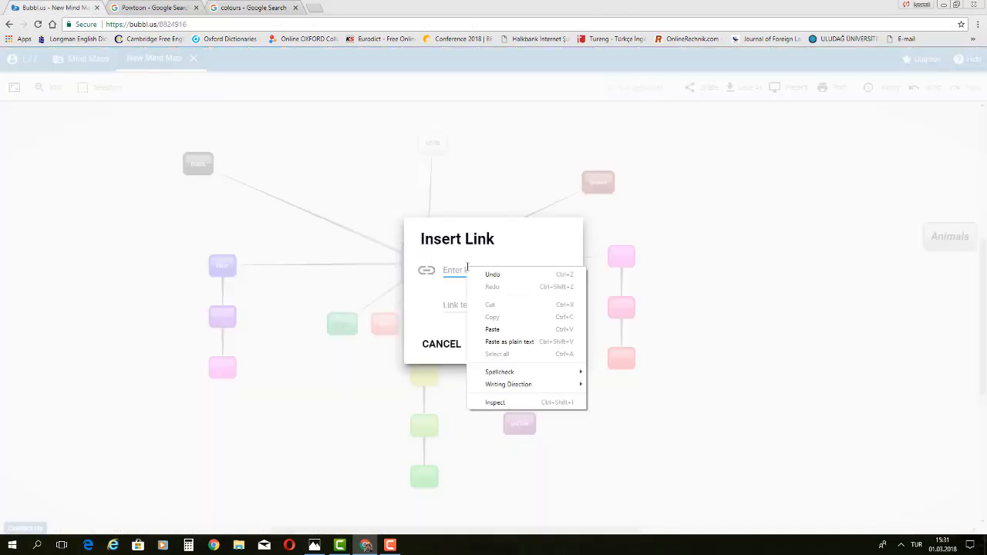
{"action": "left_click", "coordinate": [493, 329]}
{"action": "left_click", "coordinate": [619, 418]}
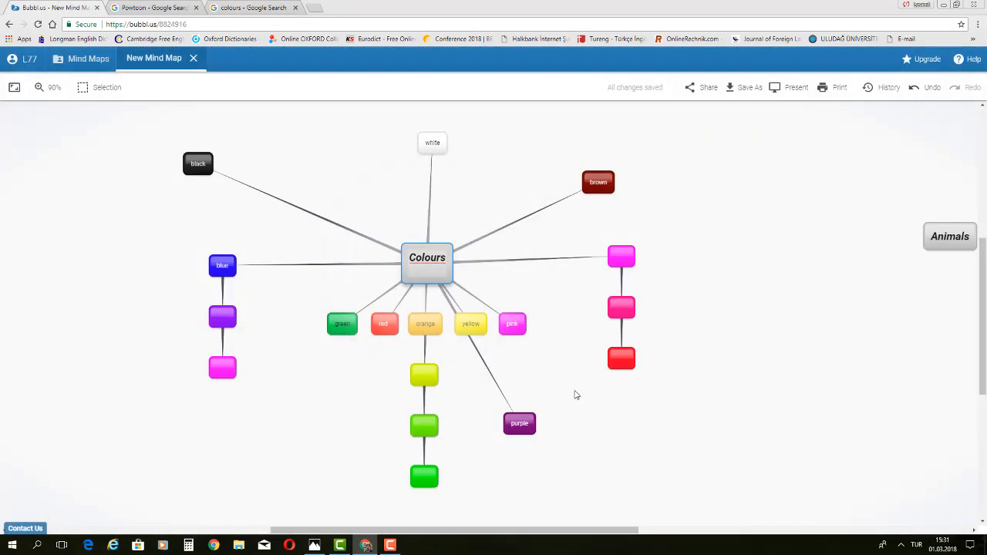
- Insert the copied YouTube address as a link on the second line of the Colours bubble, without link text
{"action": "left_click", "coordinate": [428, 272]}
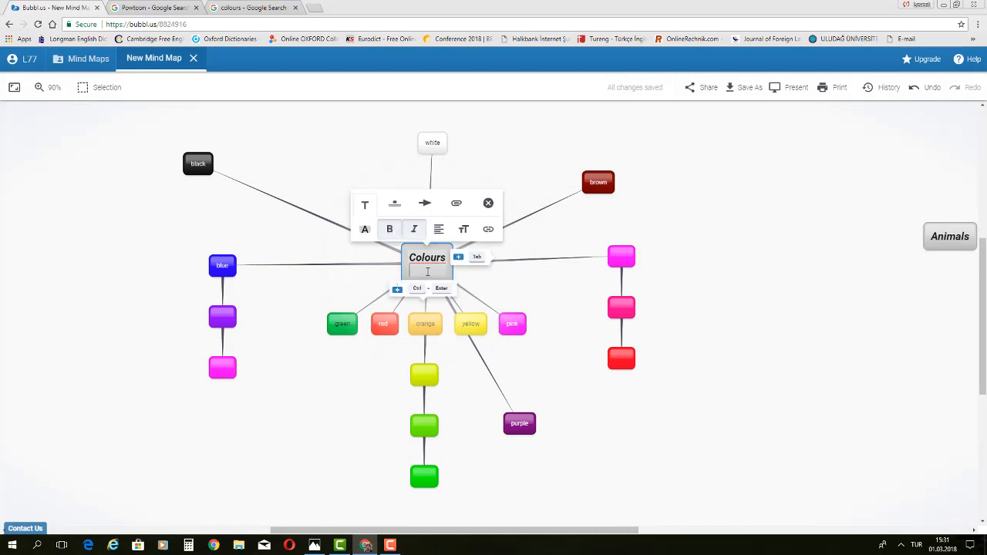
{"action": "left_click", "coordinate": [489, 230]}
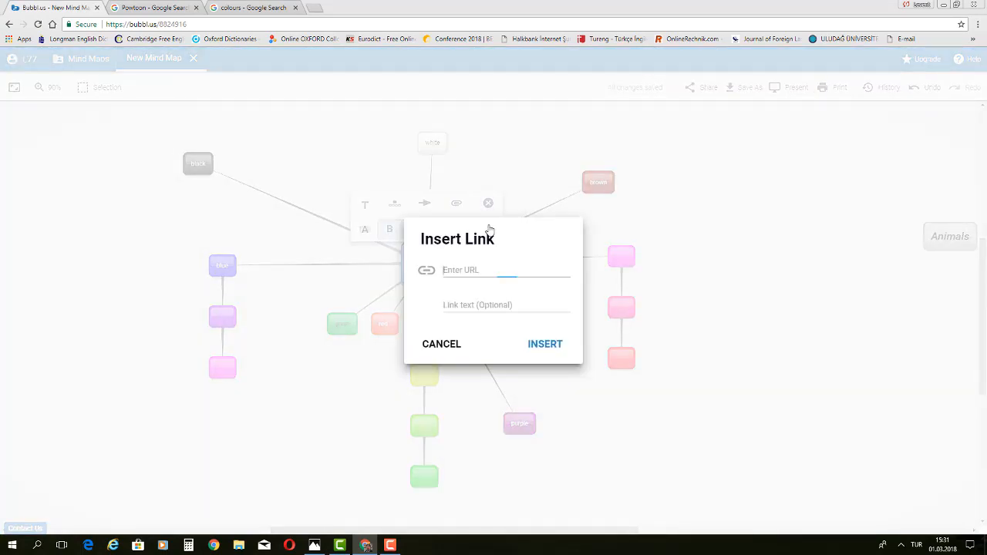
{"action": "right_click", "coordinate": [468, 268]}
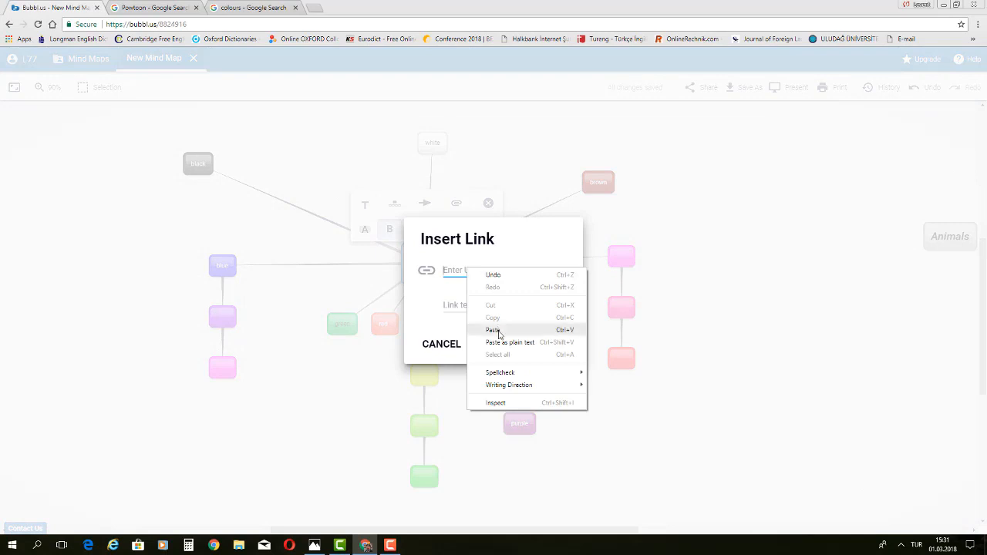
{"action": "left_click", "coordinate": [494, 330]}
{"action": "left_click", "coordinate": [544, 345]}
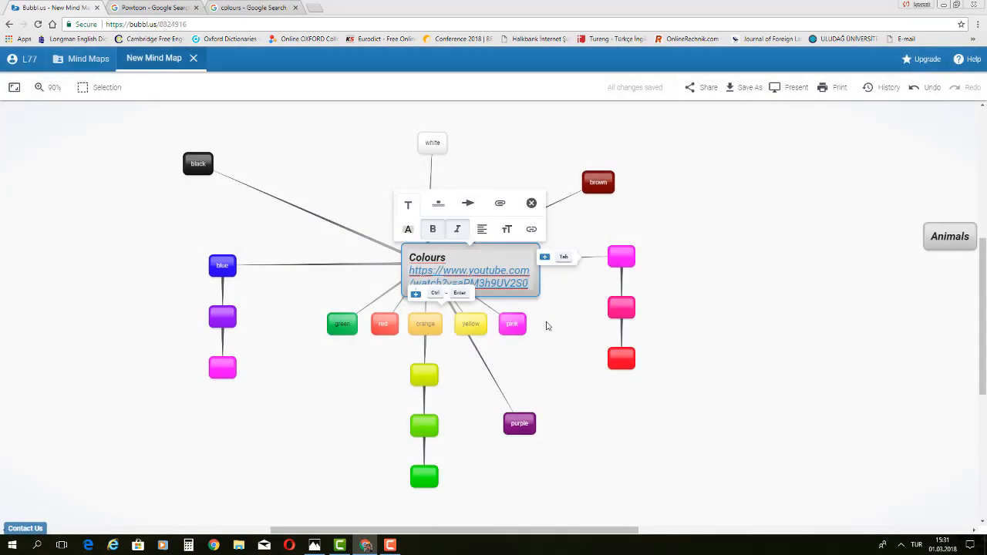
{"action": "left_click", "coordinate": [562, 334]}
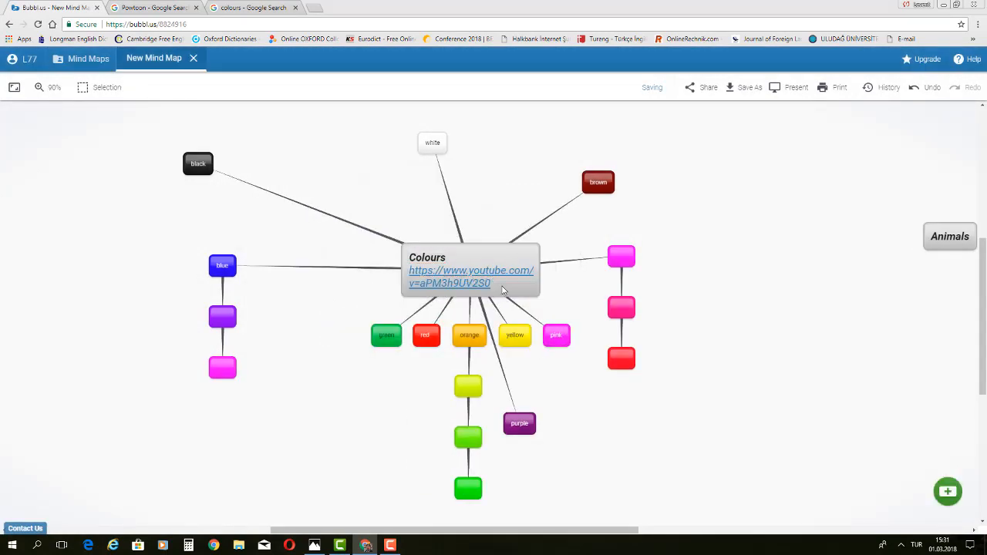
- Test the YouTube link in the Colours bubble, pause the video and return to the mind map
{"action": "left_click_drag", "start_coordinate": [588, 432], "coordinate": [558, 417]}
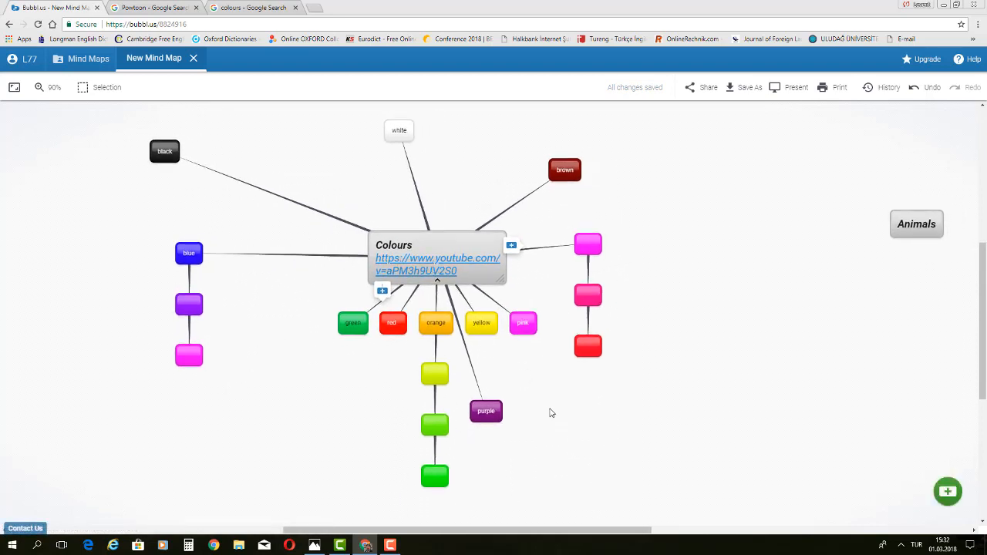
{"action": "left_click", "coordinate": [427, 268]}
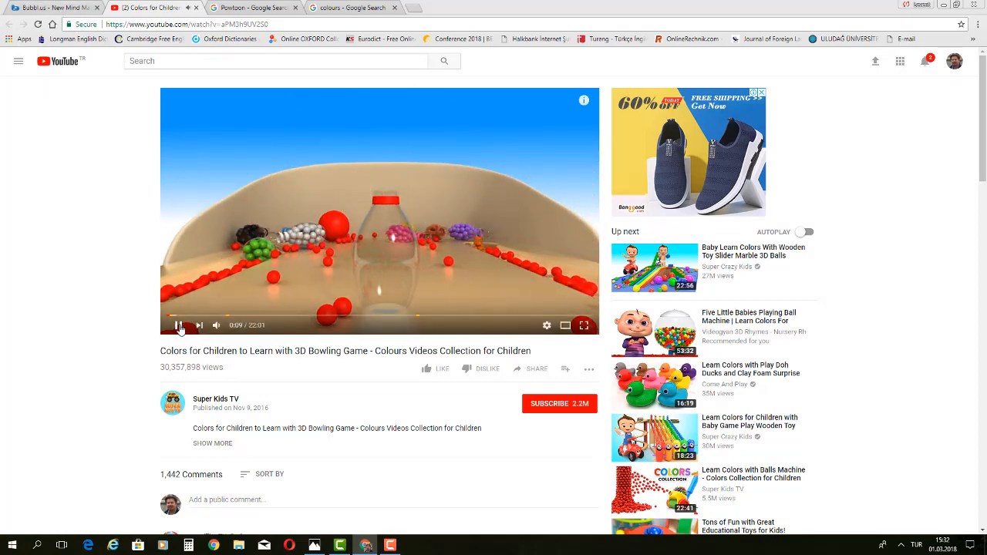
{"action": "key", "text": "space"}
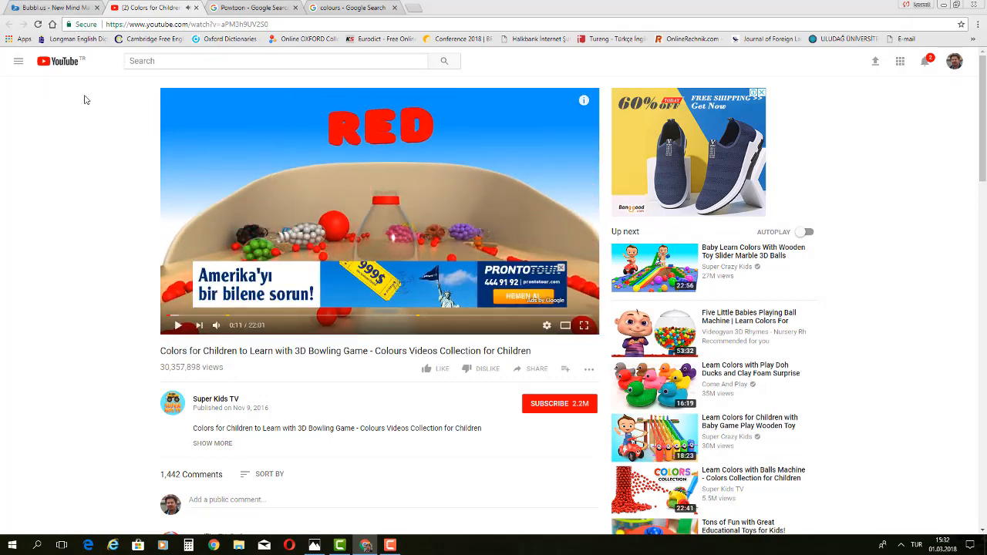
{"action": "left_click", "coordinate": [59, 10]}
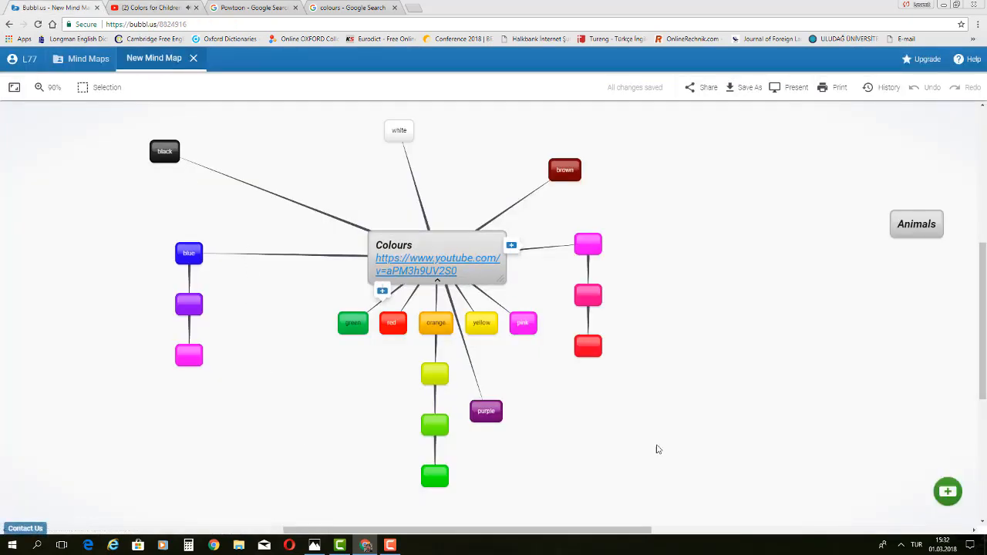
- View the EduTech Journey3d.png overview of useful tools in the Photos app and return to the mind map
{"action": "left_click", "coordinate": [313, 545]}
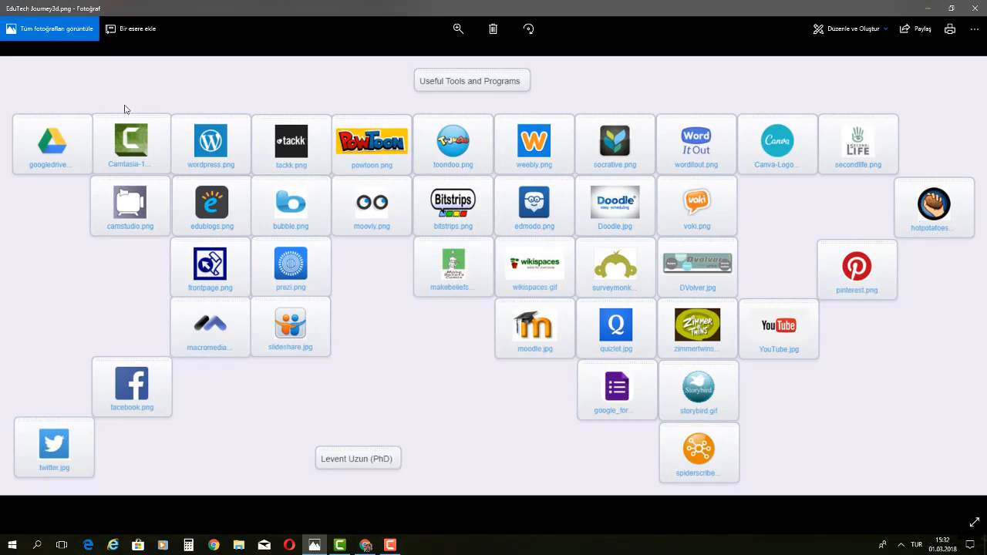
{"action": "left_click", "coordinate": [928, 8]}
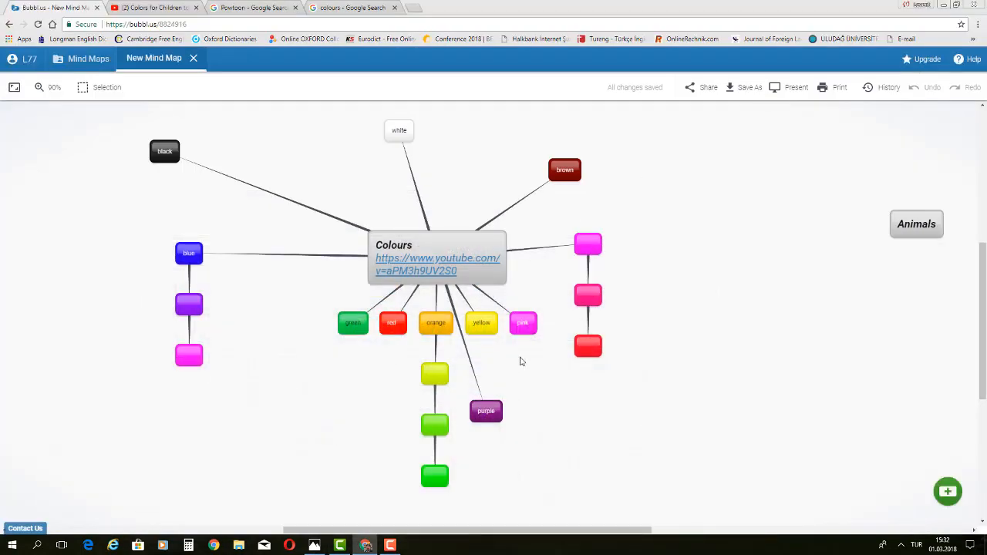
- Examine the mind map's sharing links, highlighting the Can View address, and close the sharing dialog
{"action": "left_click_drag", "start_coordinate": [574, 409], "coordinate": [537, 410]}
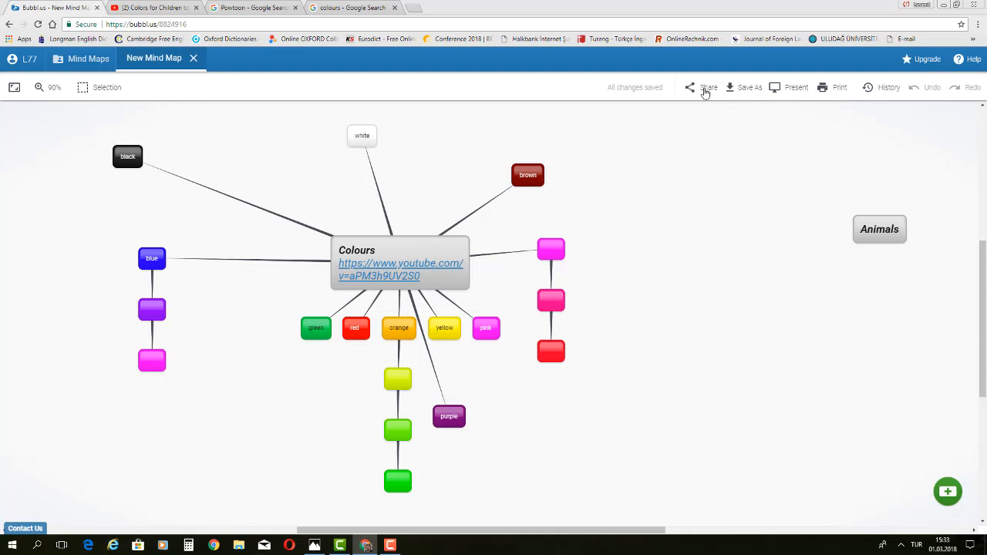
{"action": "left_click", "coordinate": [706, 91]}
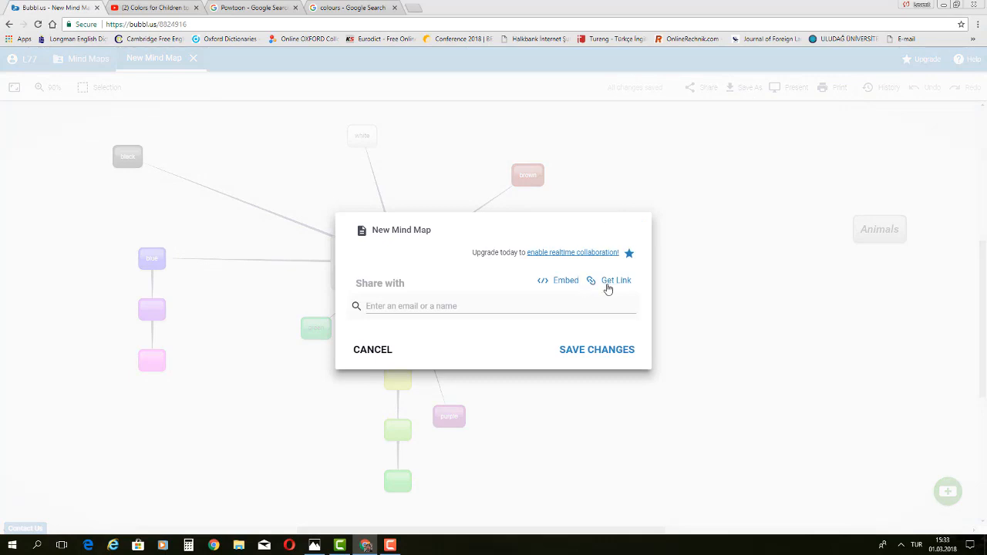
{"action": "left_click", "coordinate": [613, 284]}
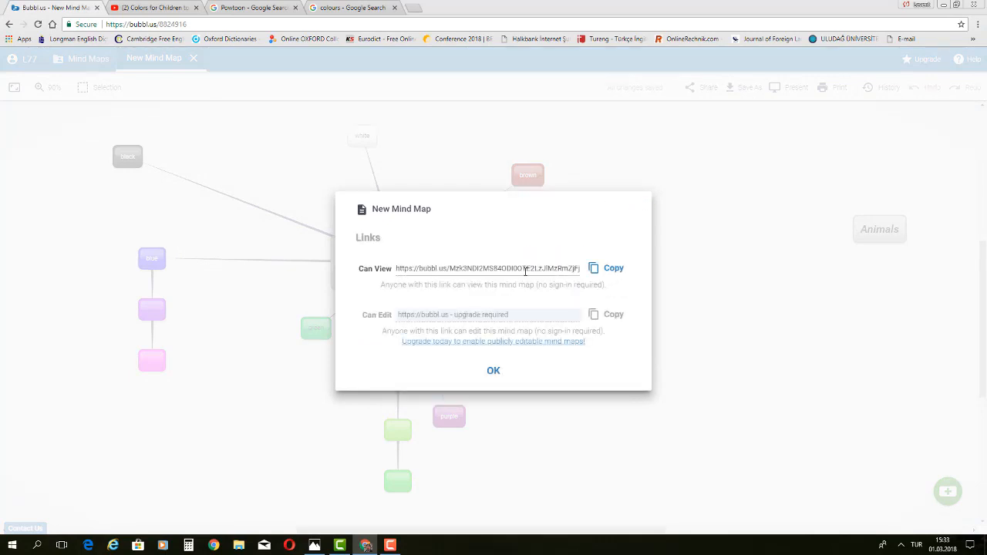
{"action": "left_click", "coordinate": [397, 269]}
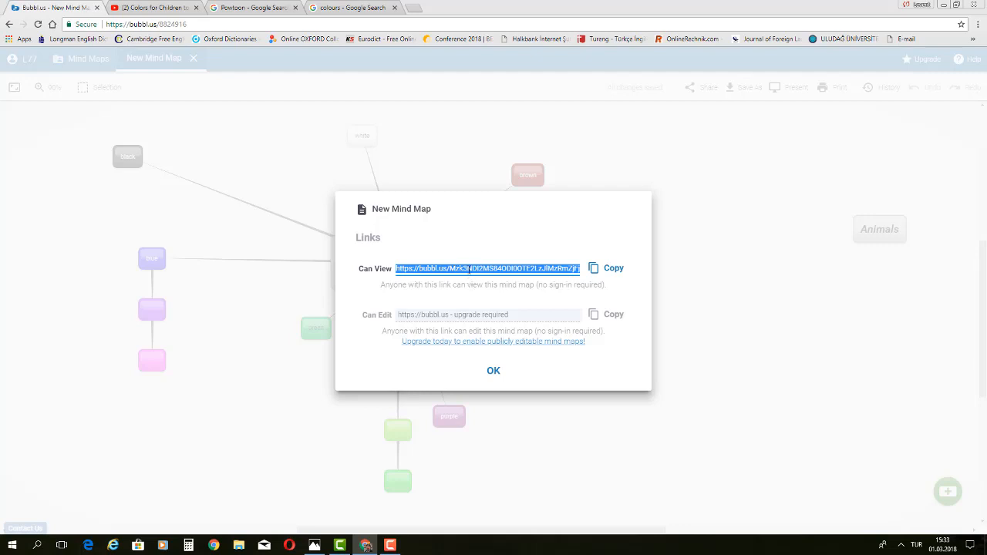
{"action": "left_click", "coordinate": [520, 313]}
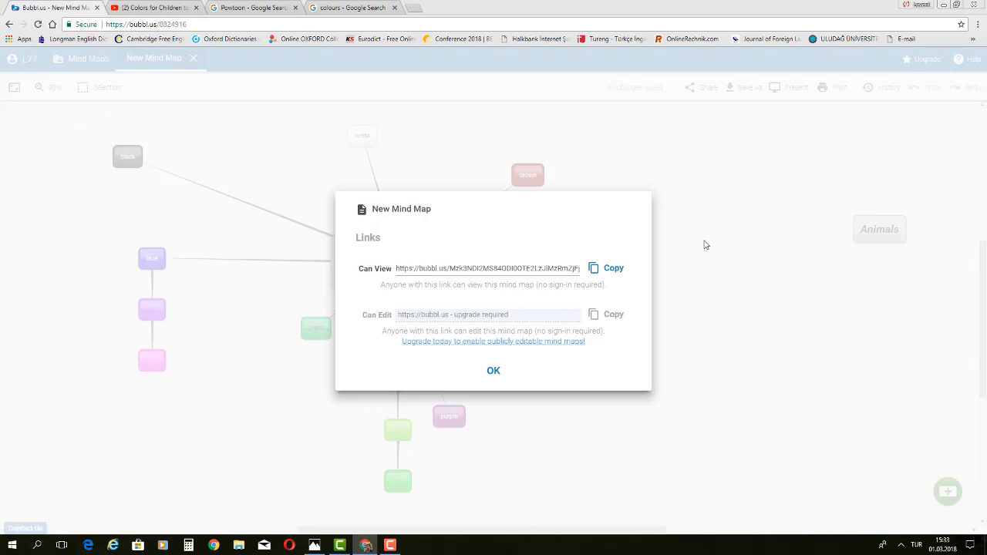
{"action": "left_click", "coordinate": [495, 370]}
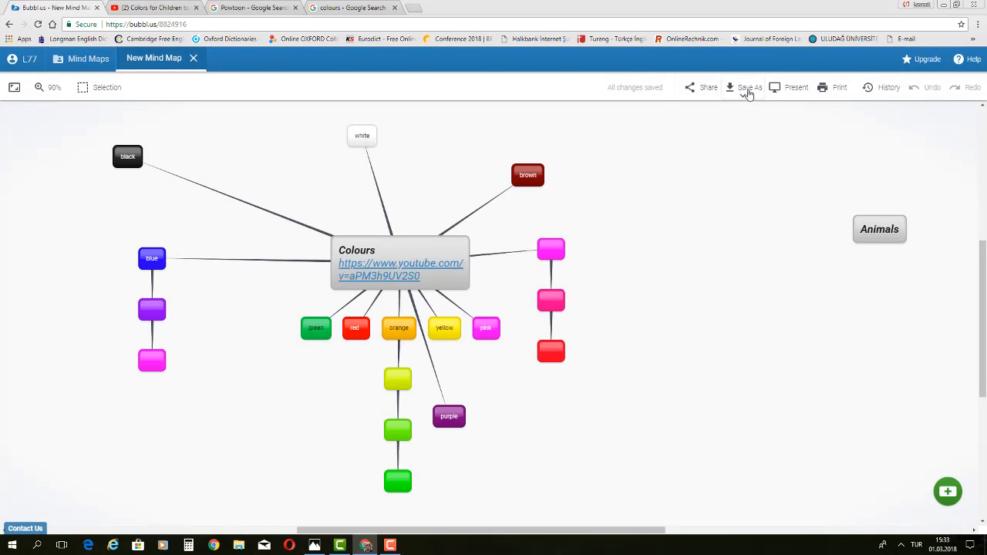
- Save the mind map as a JPG image, check the downloaded New-Mind-Map.jpg and close it
{"action": "left_click", "coordinate": [747, 92]}
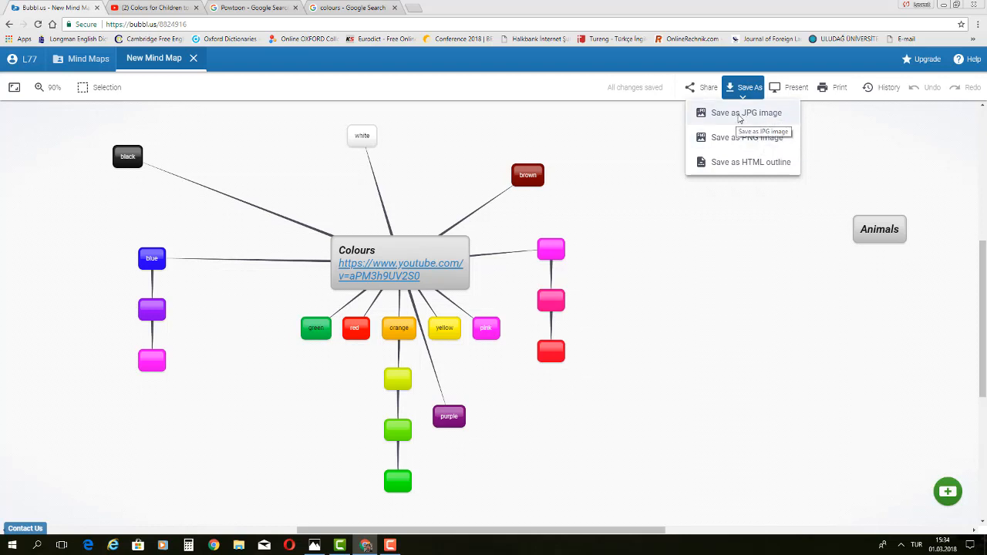
{"action": "left_click", "coordinate": [738, 116]}
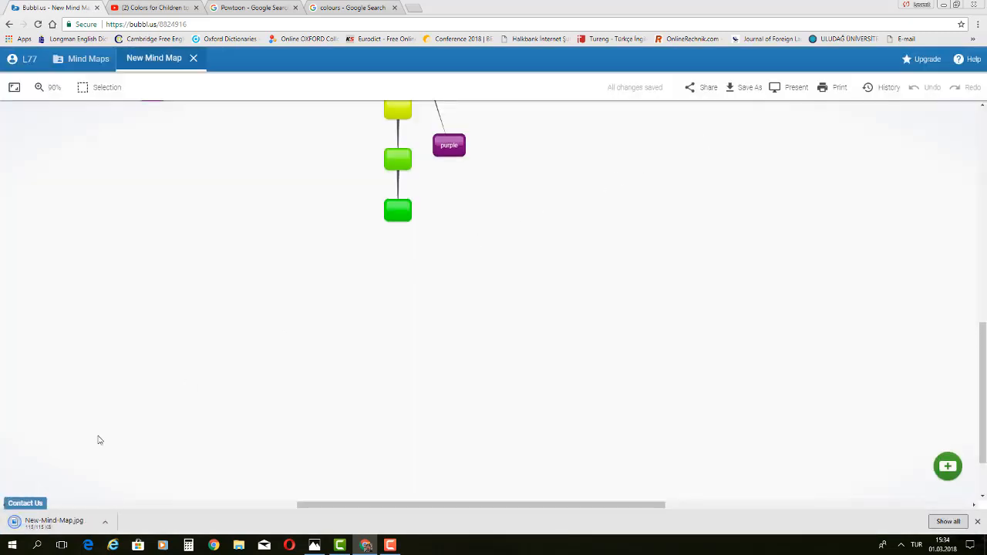
{"action": "left_click", "coordinate": [68, 524]}
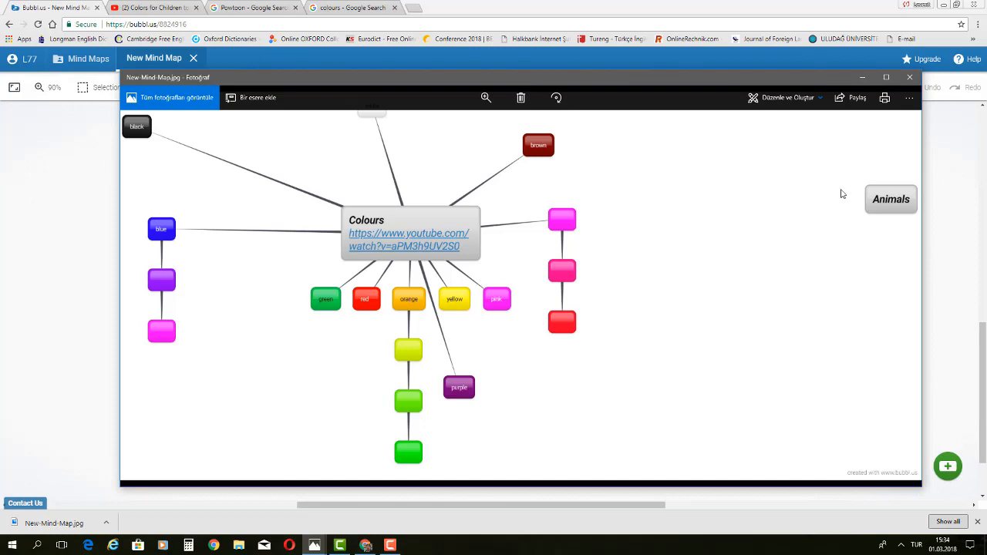
{"action": "left_click", "coordinate": [911, 84]}
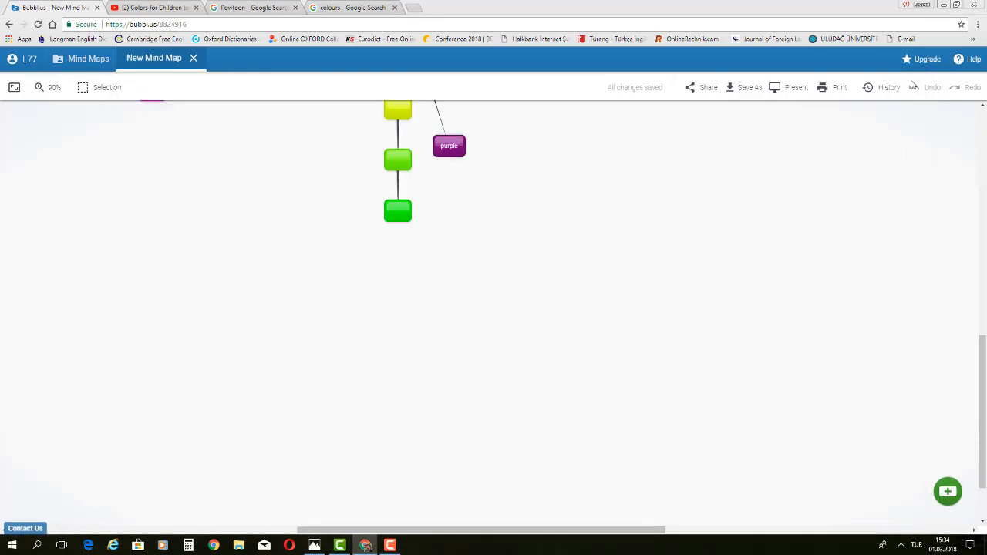
- Export the mind map as an HTML outline with bubble colors, collapse buttons and connecting lines shown and file attachments hidden
{"action": "scroll", "coordinate": [530, 355], "scroll_direction": "up", "scroll_amount": 4}
{"action": "scroll", "coordinate": [617, 305], "scroll_direction": "up", "scroll_amount": 4}
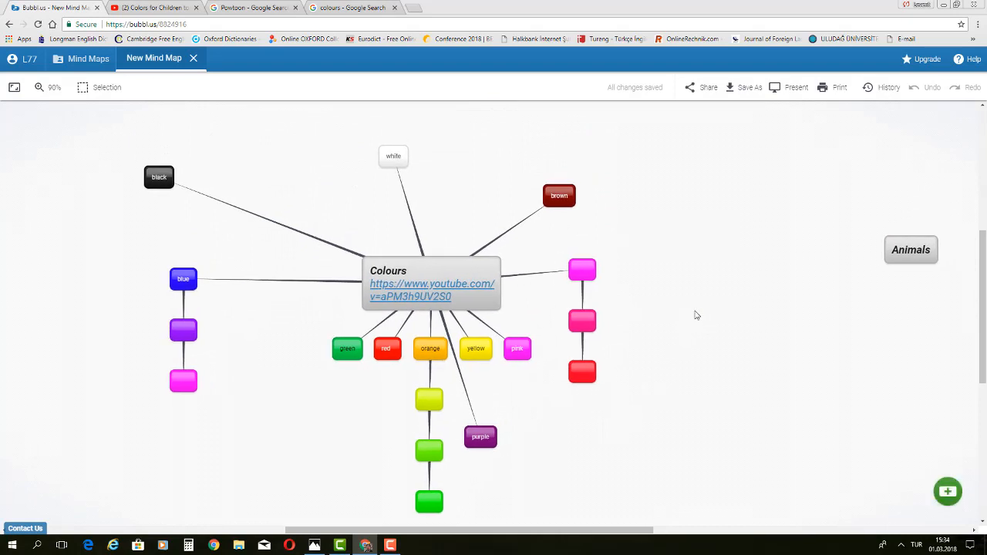
{"action": "left_click", "coordinate": [742, 88]}
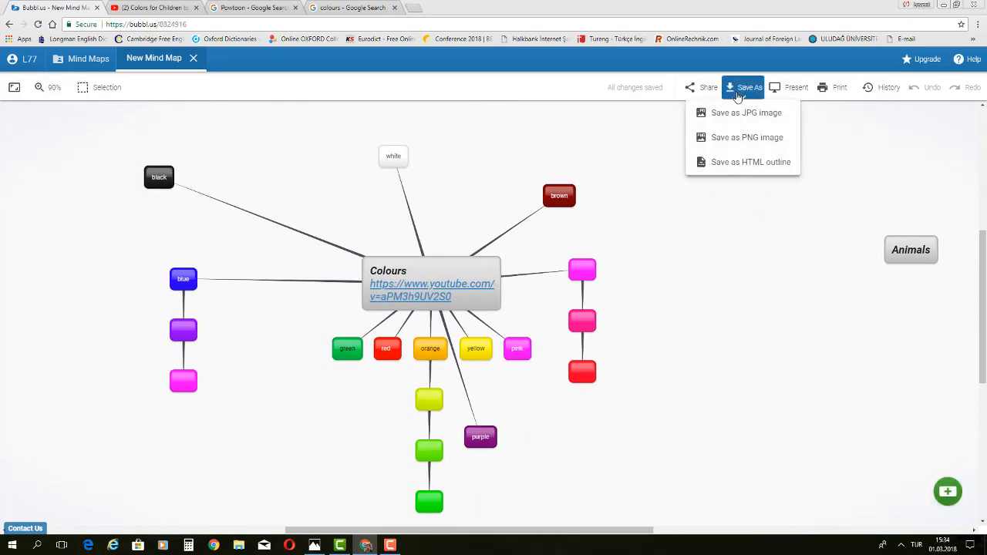
{"action": "left_click", "coordinate": [733, 164]}
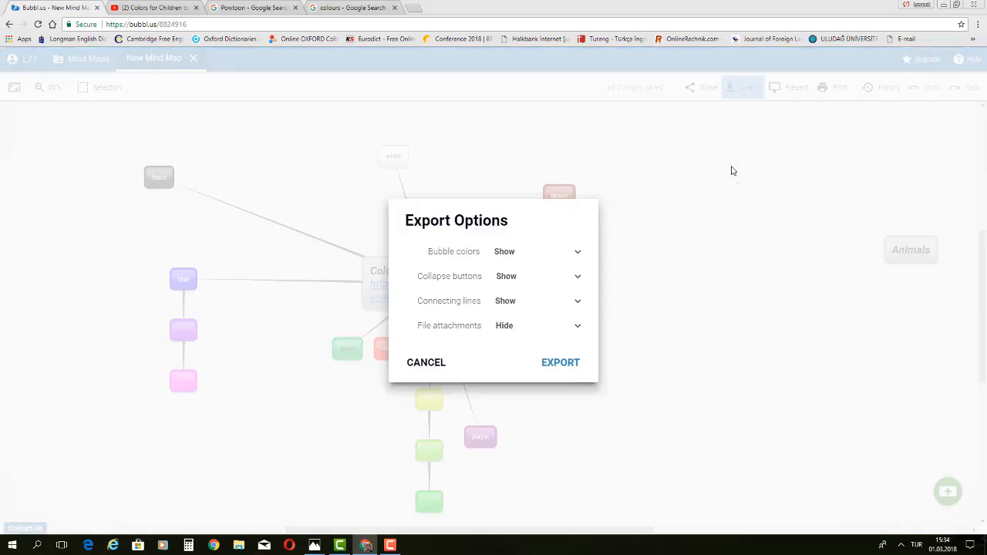
{"action": "left_click", "coordinate": [558, 364]}
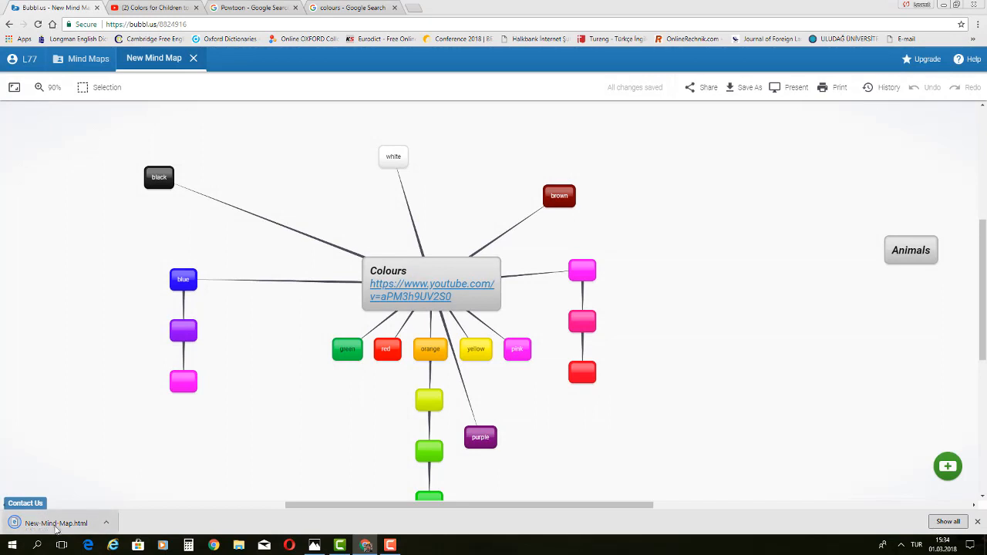
- Open the downloaded New-Mind-Map.html and look through the exported colour-coded outline
{"action": "left_click", "coordinate": [56, 524]}
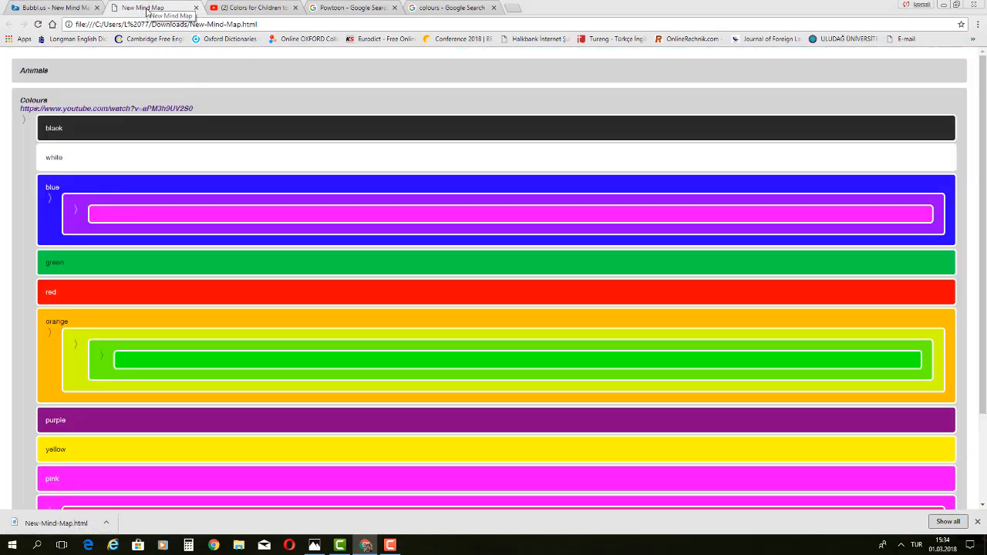
{"action": "scroll", "coordinate": [273, 307], "scroll_direction": "down", "scroll_amount": 3}
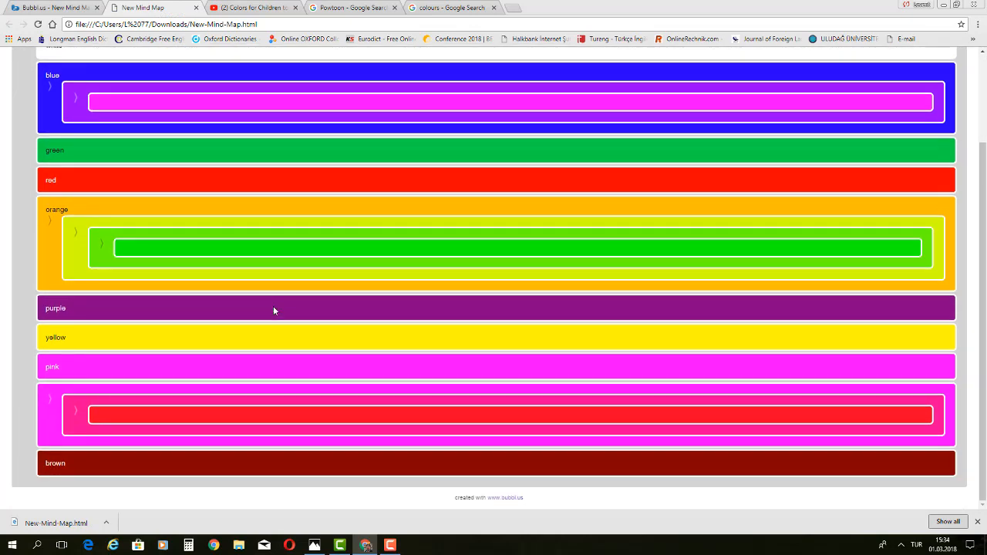
{"action": "scroll", "coordinate": [273, 310], "scroll_direction": "up", "scroll_amount": 3}
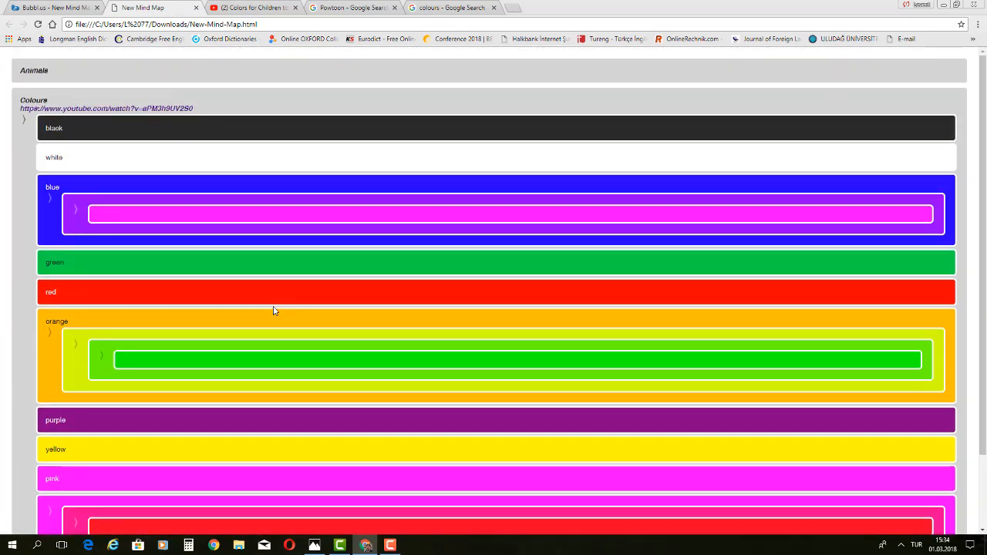
{"action": "scroll", "coordinate": [273, 310], "scroll_direction": "down", "scroll_amount": 1}
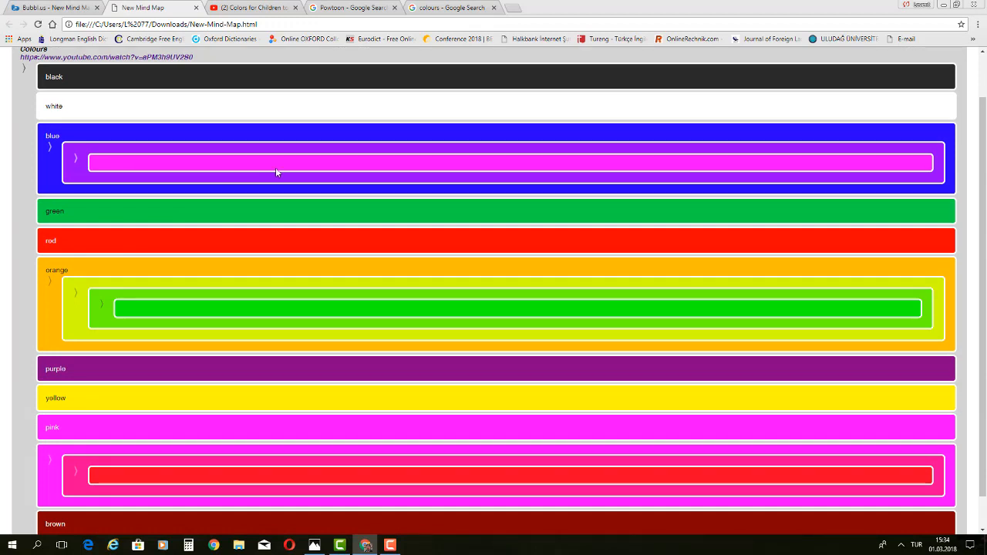
{"action": "scroll", "coordinate": [199, 178], "scroll_direction": "up", "scroll_amount": 1}
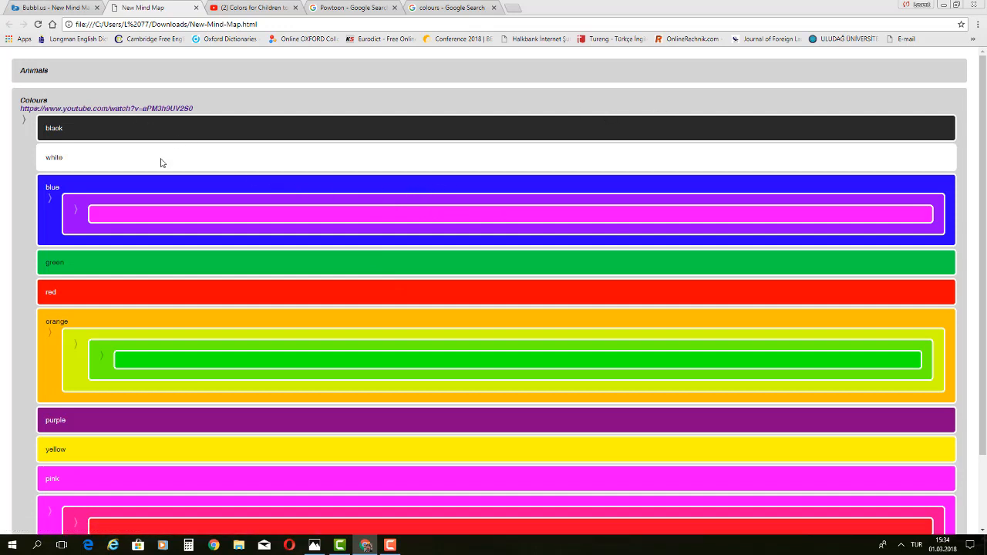
- Test the YouTube link under Colours in the exported outline, close the video page and return to the mind map
{"action": "left_click", "coordinate": [91, 109]}
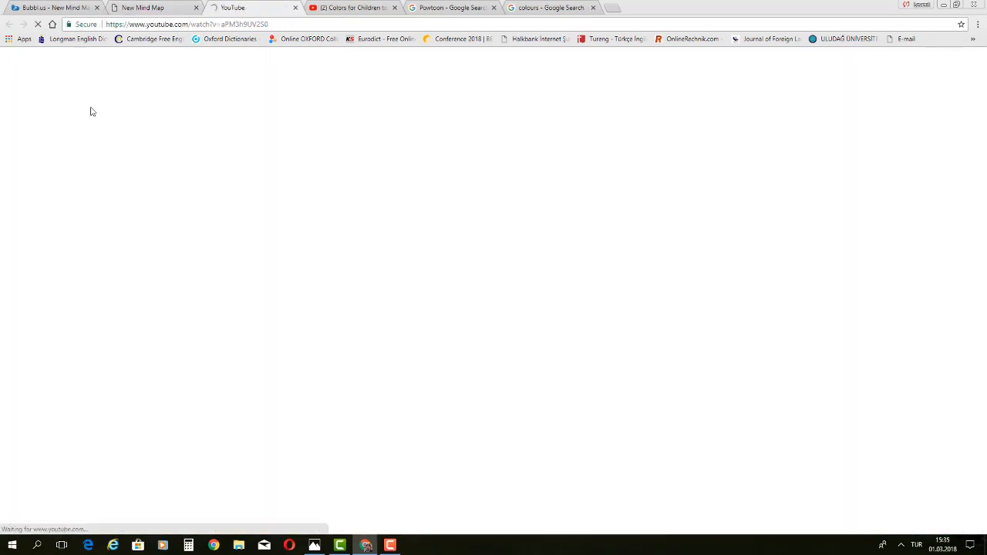
{"action": "left_click", "coordinate": [296, 8]}
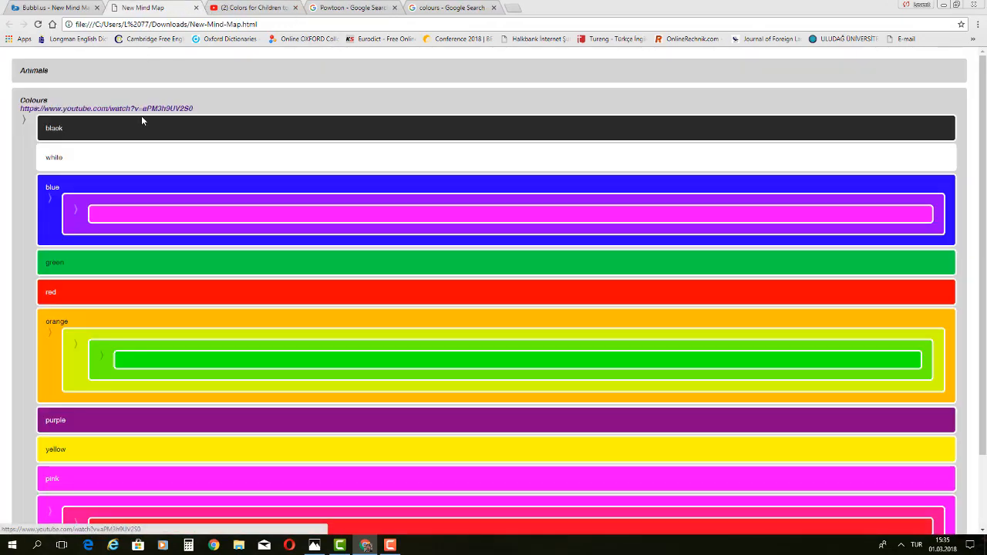
{"action": "left_click", "coordinate": [45, 6]}
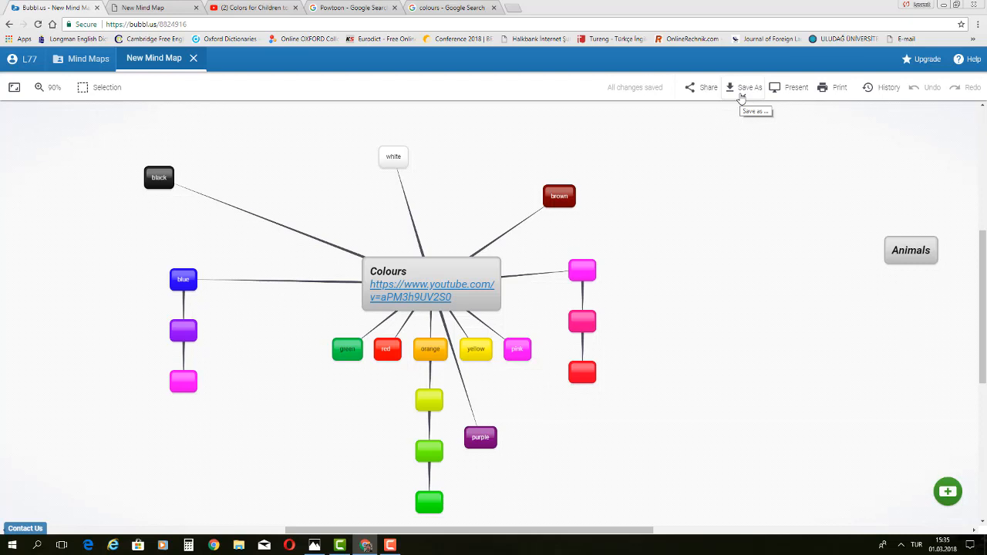
- Try printing the mind map with Save as PDF as the destination, cancelling both the file save and the print
{"action": "left_click", "coordinate": [833, 89]}
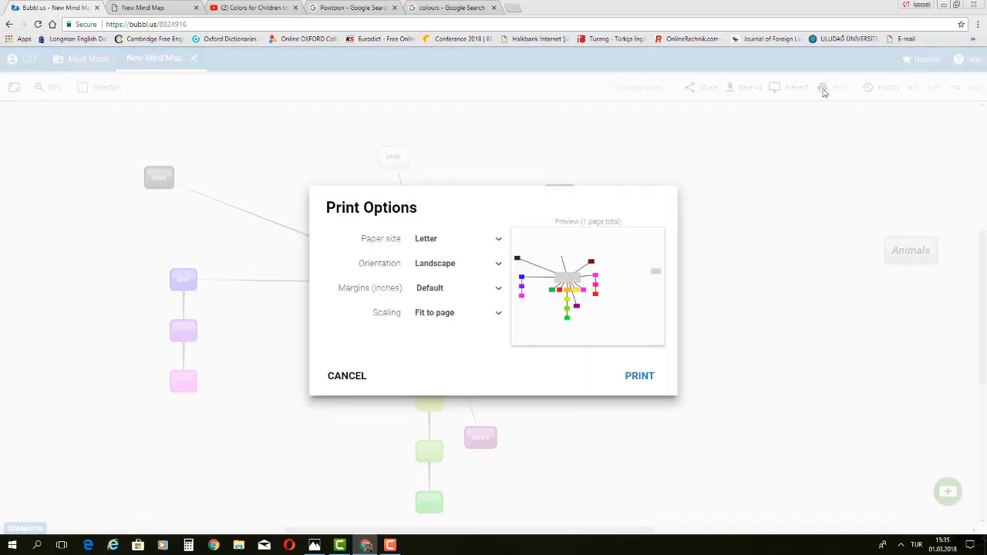
{"action": "left_click", "coordinate": [635, 377]}
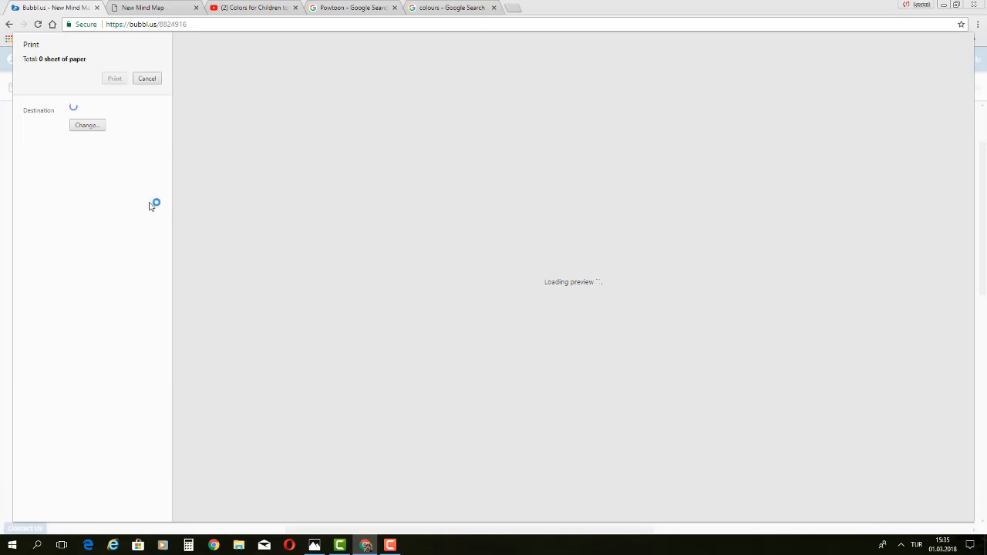
{"action": "left_click", "coordinate": [87, 125]}
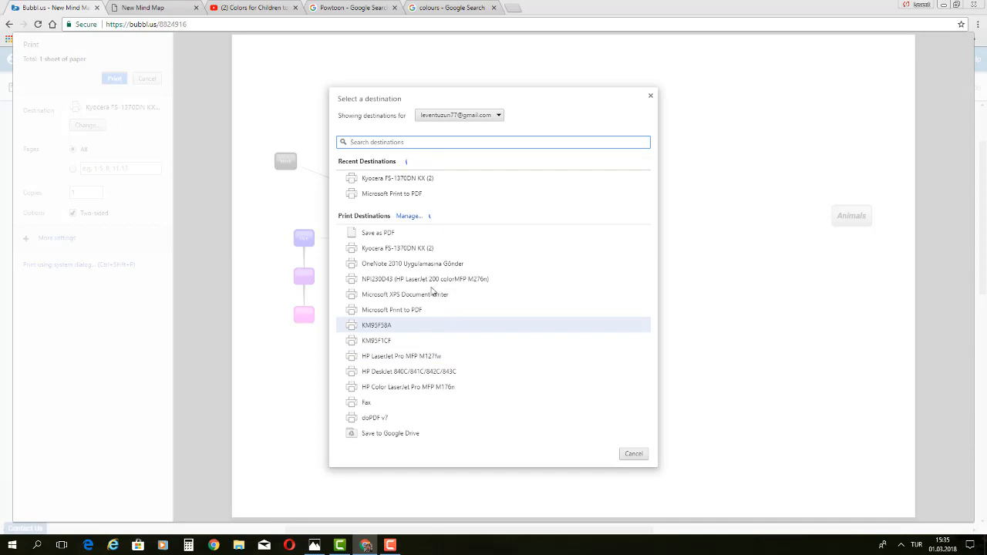
{"action": "left_click", "coordinate": [387, 239]}
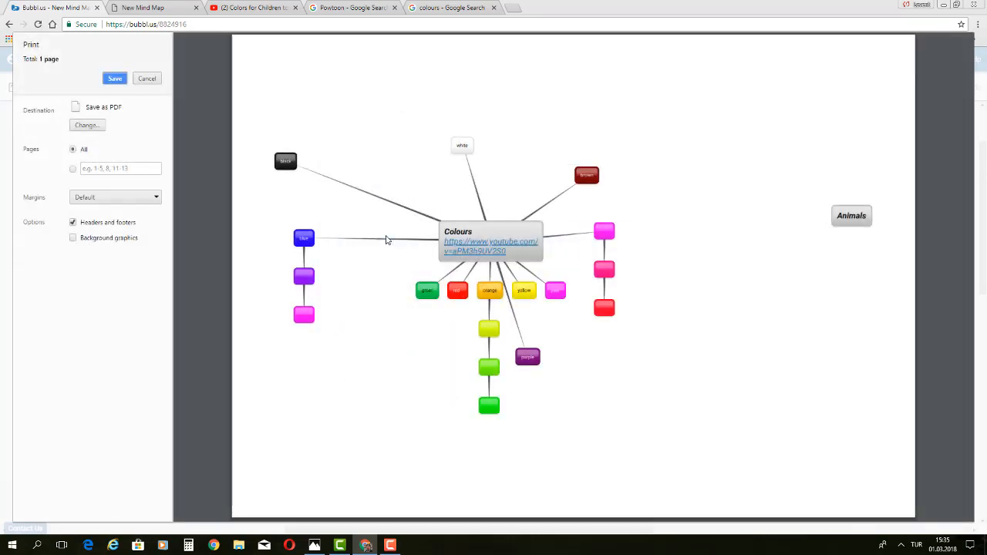
{"action": "left_click", "coordinate": [114, 79]}
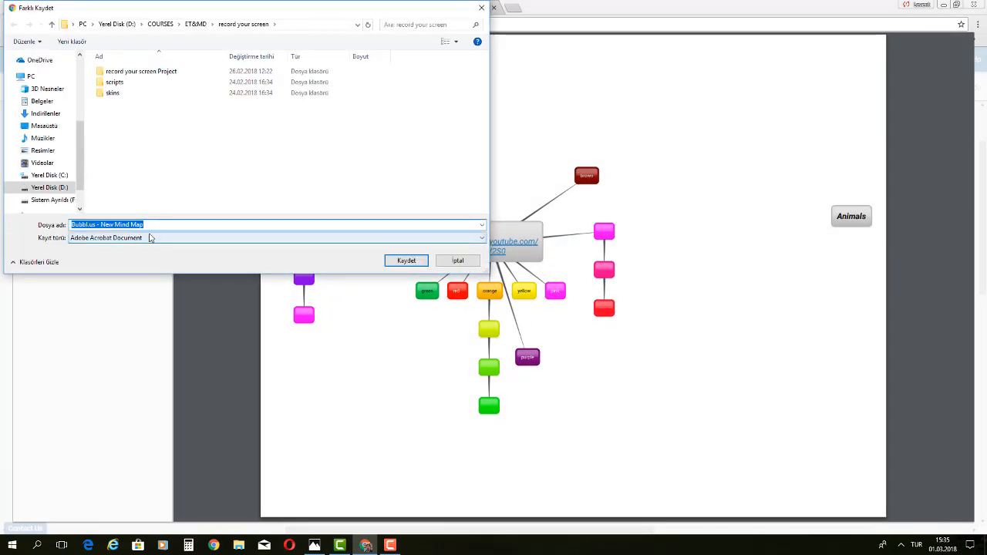
{"action": "left_click", "coordinate": [455, 260]}
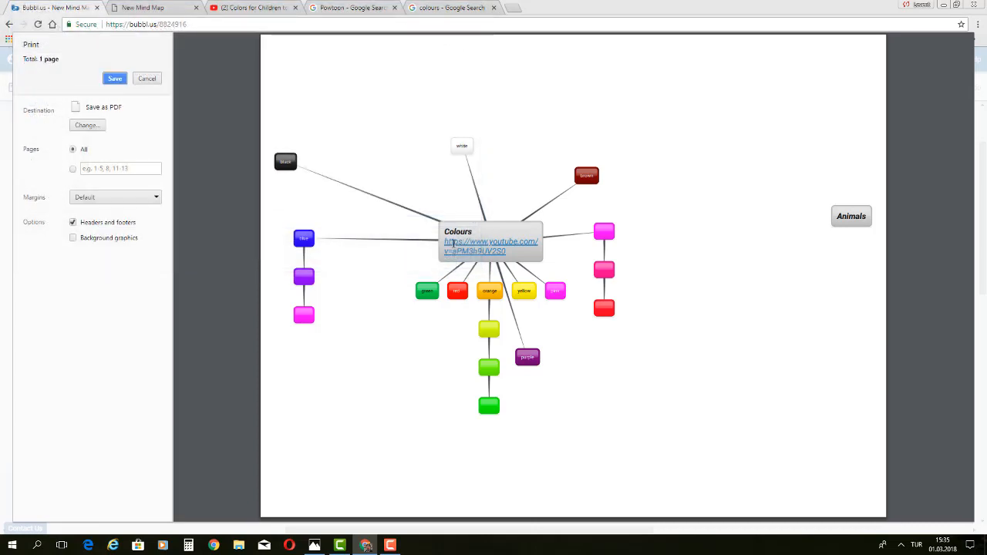
{"action": "left_click", "coordinate": [146, 79]}
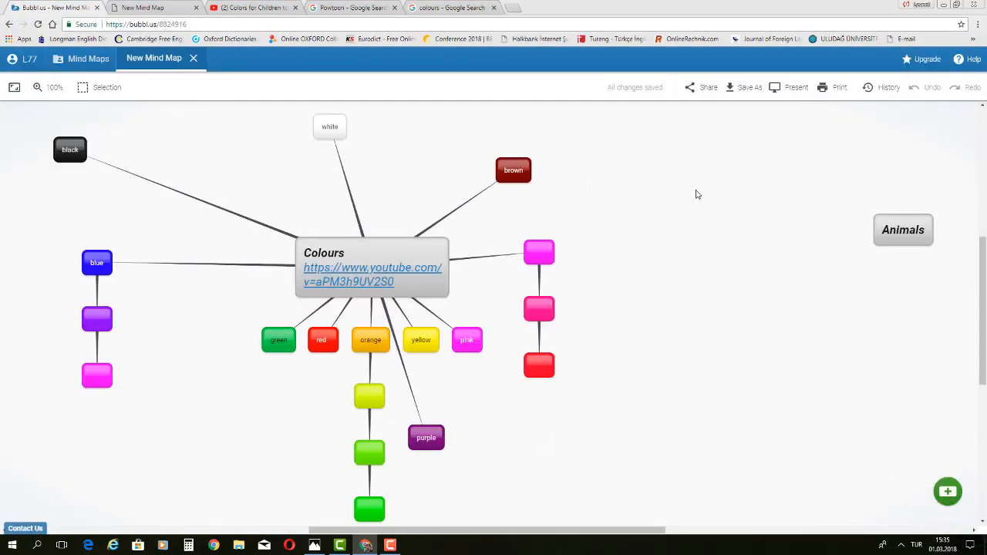
{"action": "left_click_drag", "start_coordinate": [695, 194], "coordinate": [746, 185]}
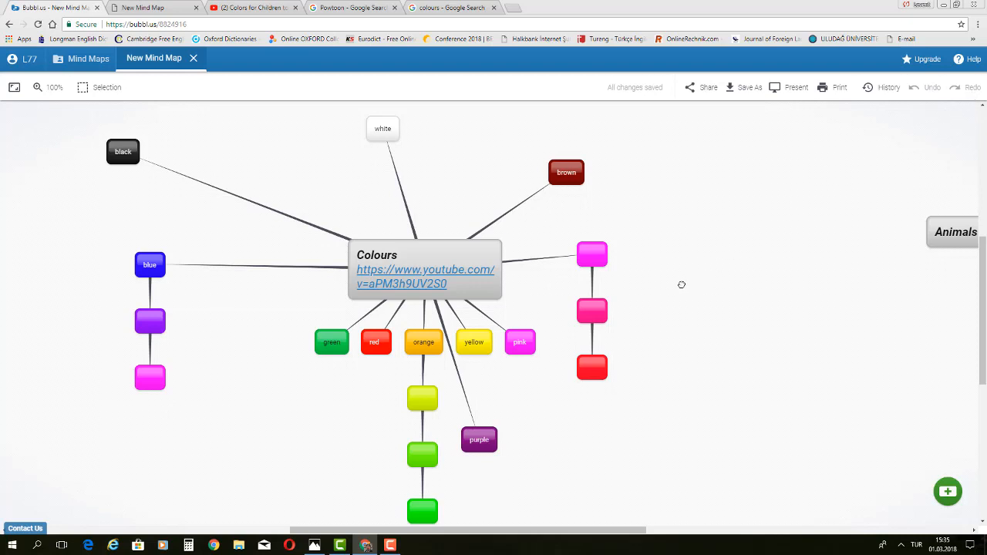
{"action": "mouse_move", "coordinate": [683, 283]}
{"action": "left_mouse_down"}
{"action": "mouse_move", "coordinate": [632, 242]}
{"action": "mouse_move", "coordinate": [628, 282]}
{"action": "mouse_move", "coordinate": [683, 277]}
{"action": "left_mouse_up"}
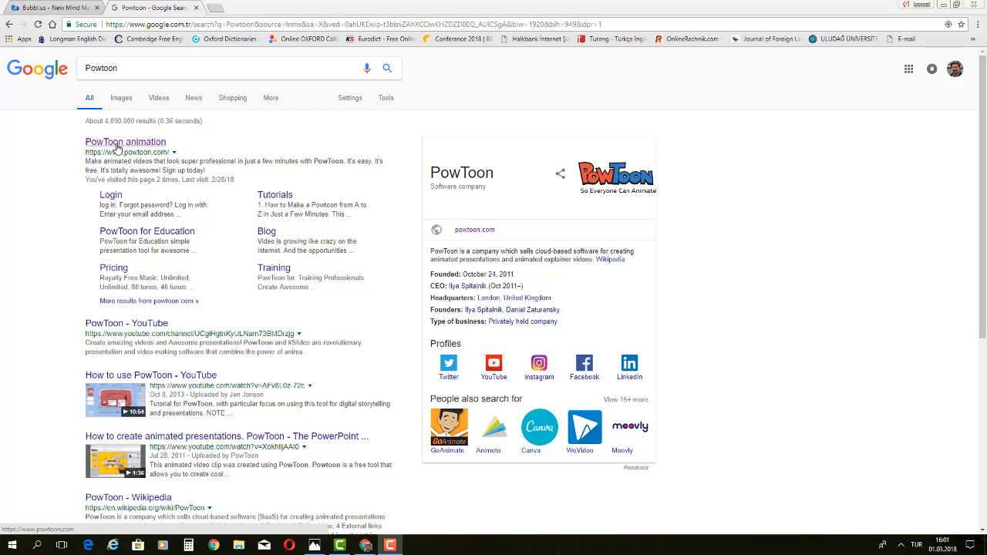
- Browse the video results of the Powtoon search and return to all results
{"action": "left_click", "coordinate": [157, 100]}
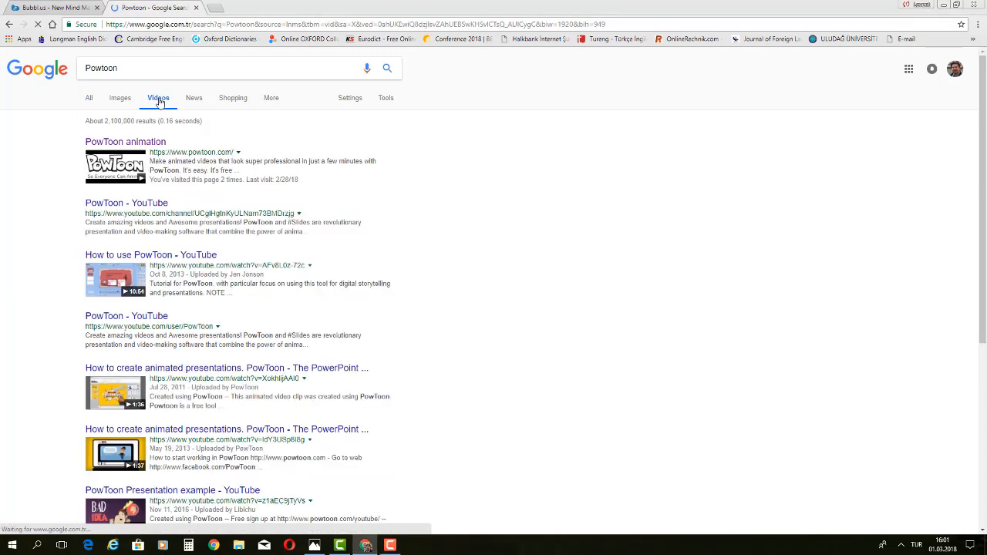
{"action": "scroll", "coordinate": [120, 306], "scroll_direction": "down", "scroll_amount": 1}
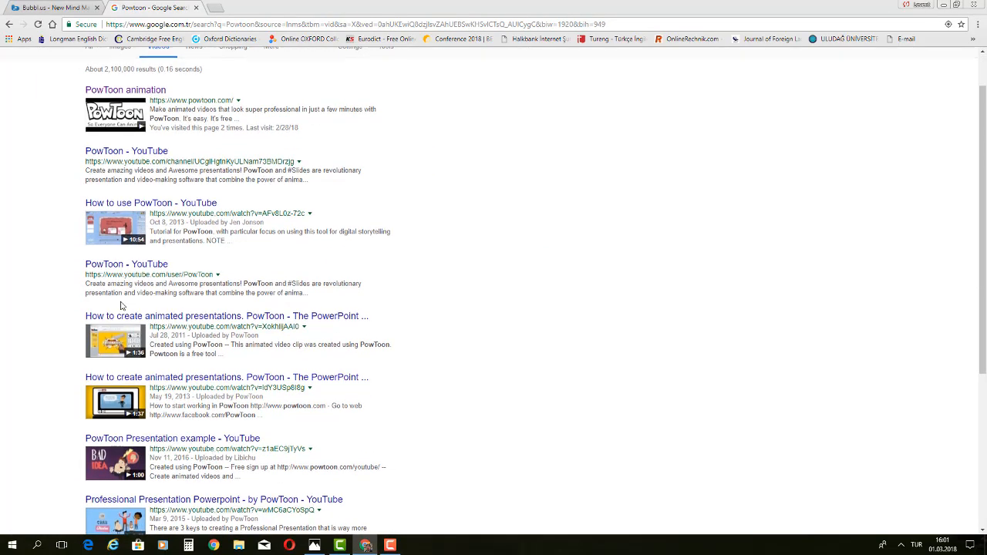
{"action": "scroll", "coordinate": [121, 306], "scroll_direction": "down", "scroll_amount": 4}
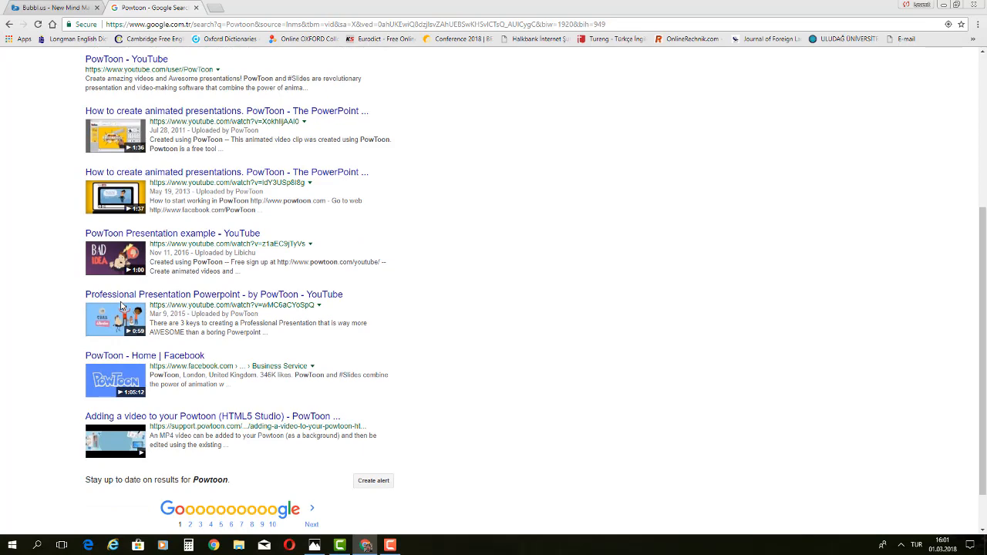
{"action": "scroll", "coordinate": [121, 306], "scroll_direction": "up", "scroll_amount": 4}
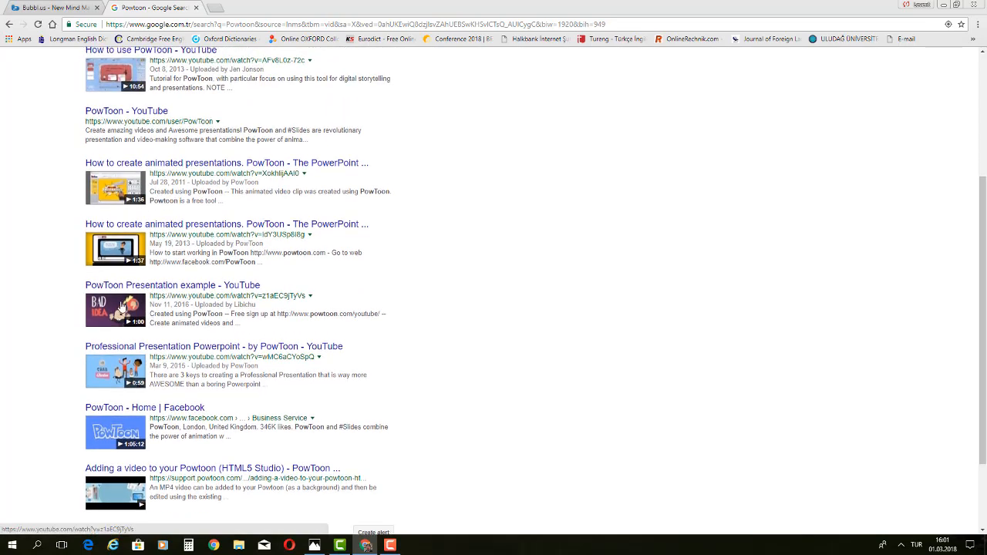
{"action": "scroll", "coordinate": [120, 306], "scroll_direction": "up", "scroll_amount": 1}
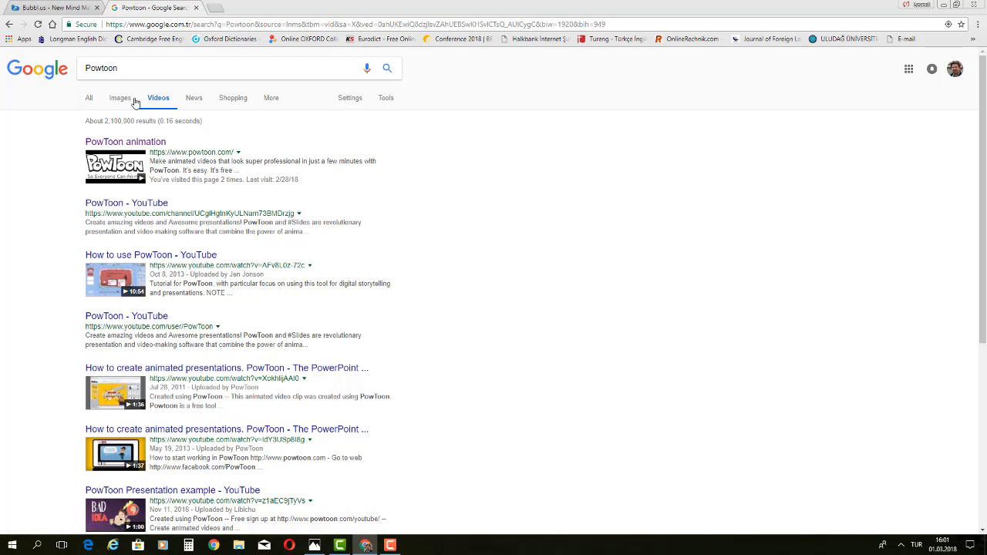
{"action": "left_click", "coordinate": [91, 99]}
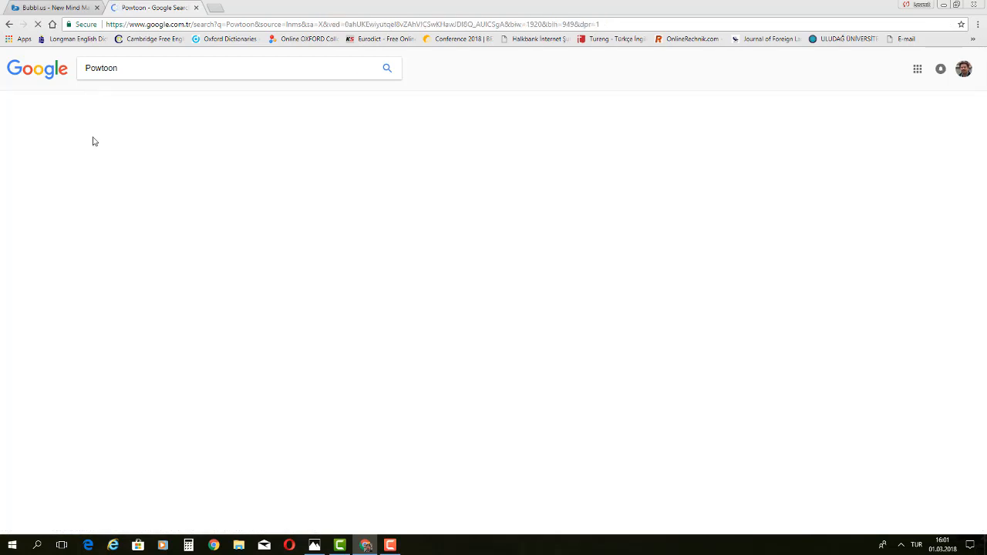
- Open the Powtoon website and log in with the account's e-mail address and password
{"action": "left_click", "coordinate": [128, 145]}
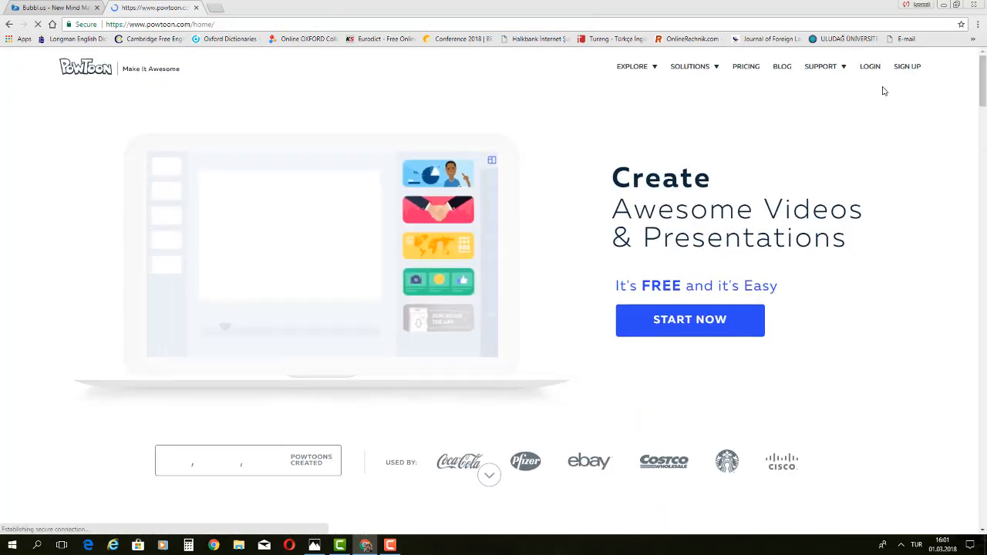
{"action": "left_click", "coordinate": [870, 66]}
{"action": "left_click", "coordinate": [197, 301]}
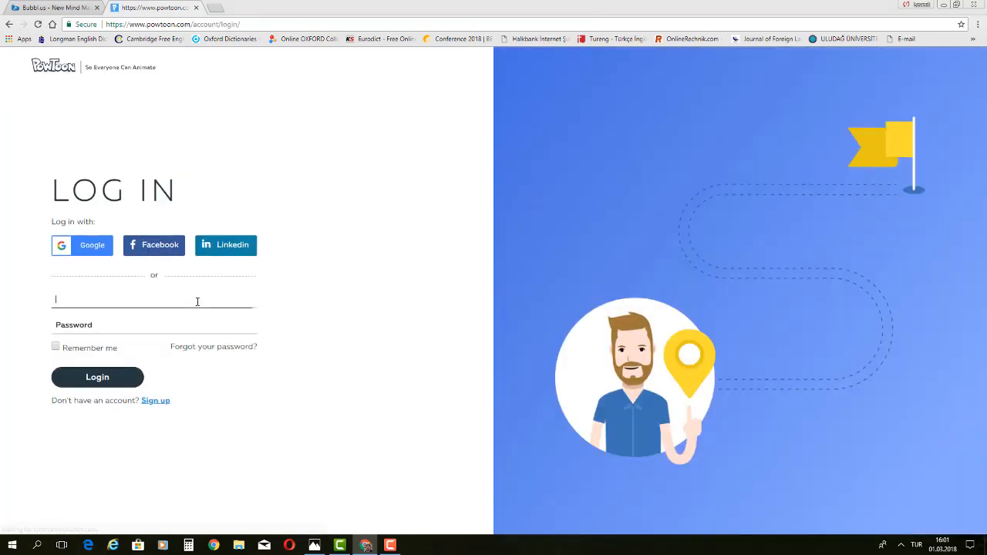
{"action": "left_click", "coordinate": [197, 302]}
{"action": "left_click", "coordinate": [186, 315]}
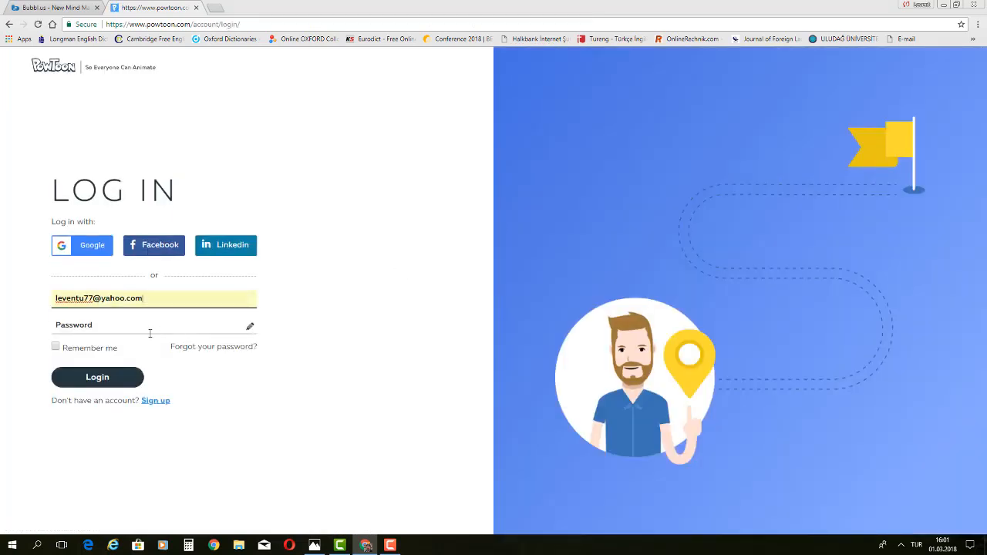
{"action": "left_click", "coordinate": [151, 333]}
{"action": "type", "text": "••••••••"}
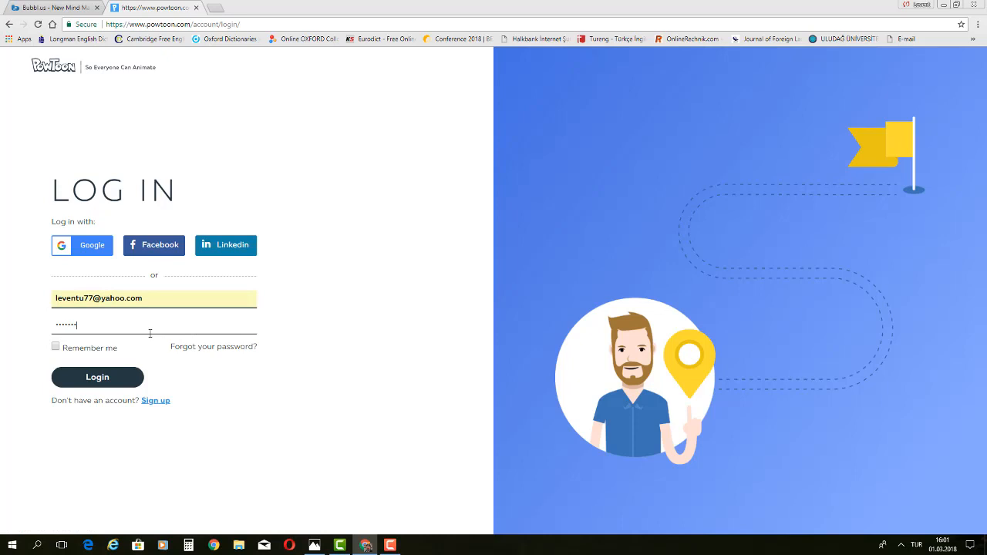
{"action": "left_click", "coordinate": [108, 378]}
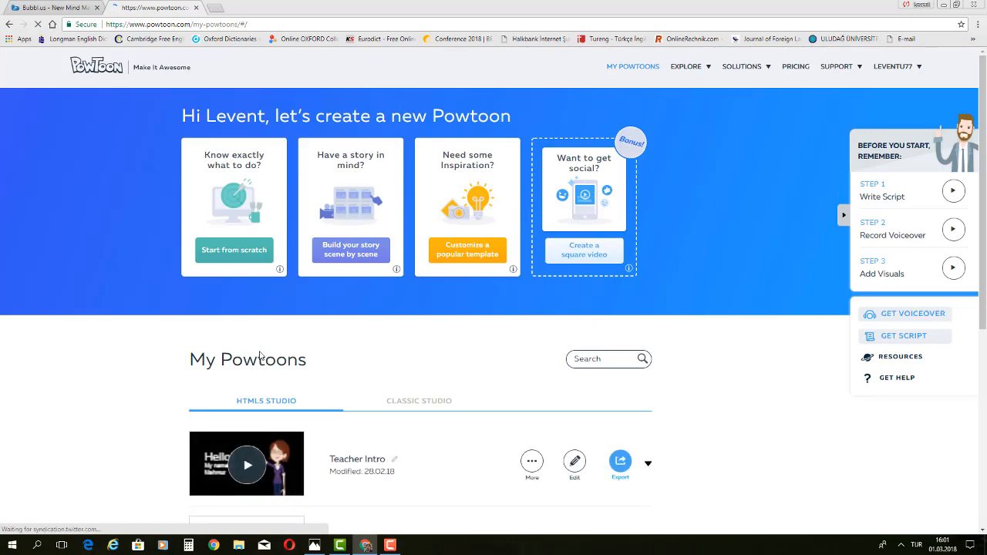
- Delete the Teacher Intro powtoon from My Powtoons
{"action": "scroll", "coordinate": [260, 356], "scroll_direction": "down", "scroll_amount": 3}
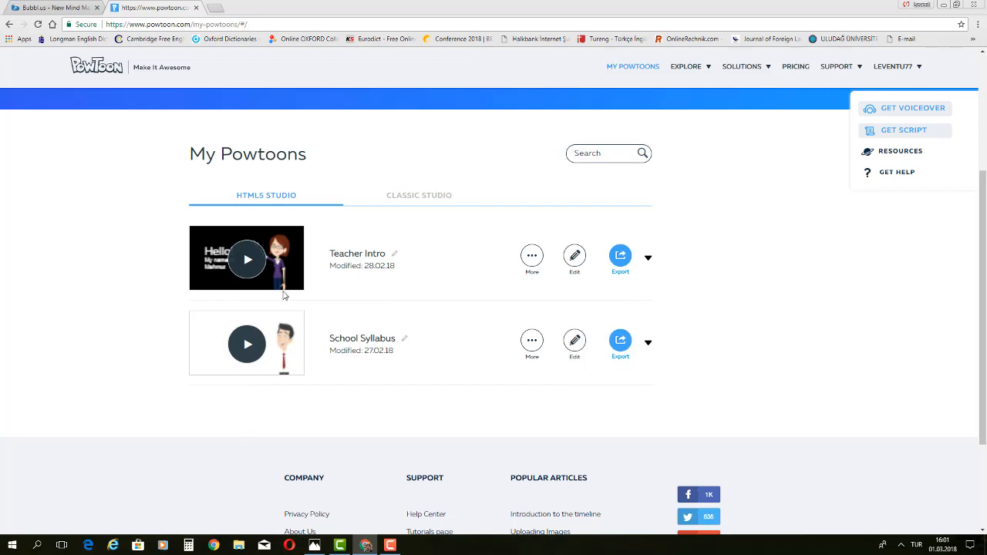
{"action": "left_click", "coordinate": [531, 257]}
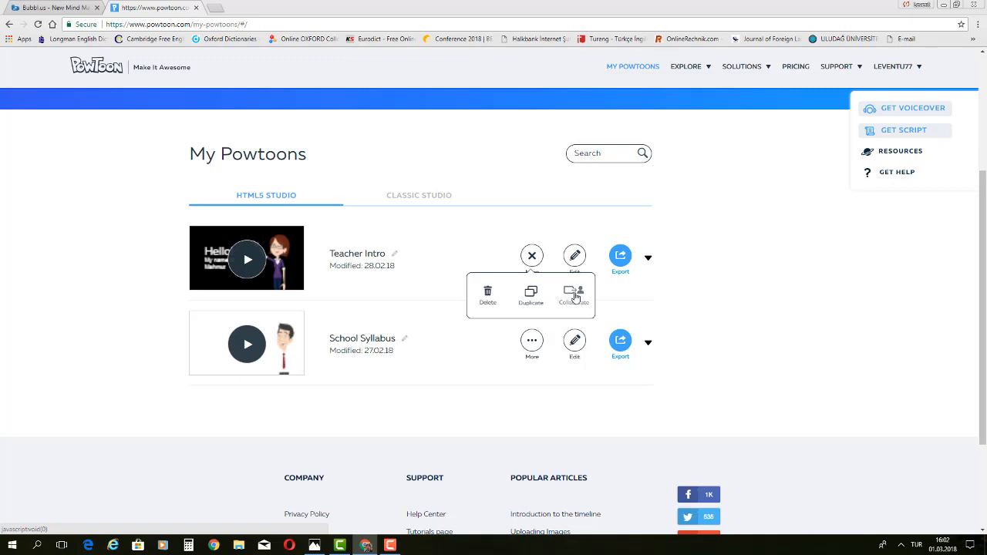
{"action": "left_click", "coordinate": [486, 295]}
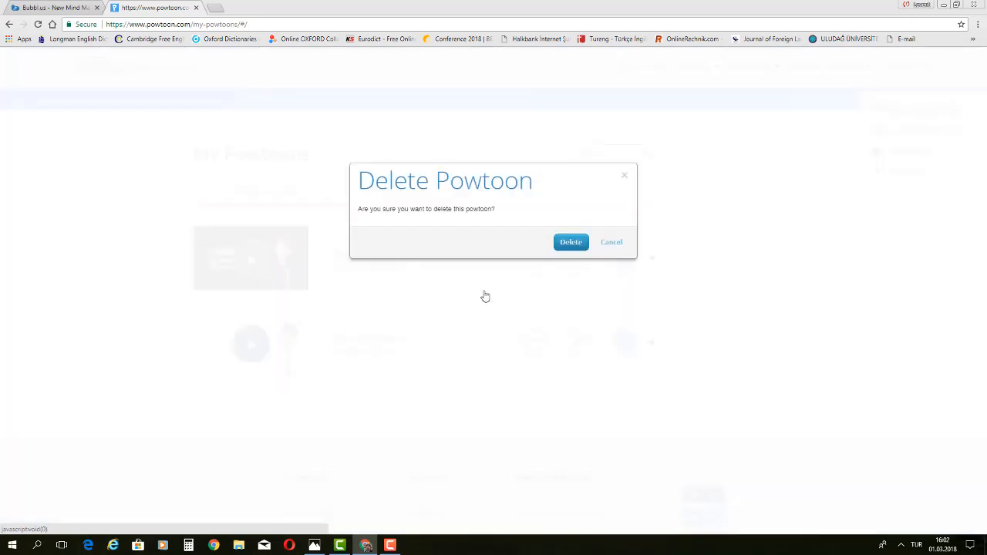
{"action": "left_click", "coordinate": [571, 243]}
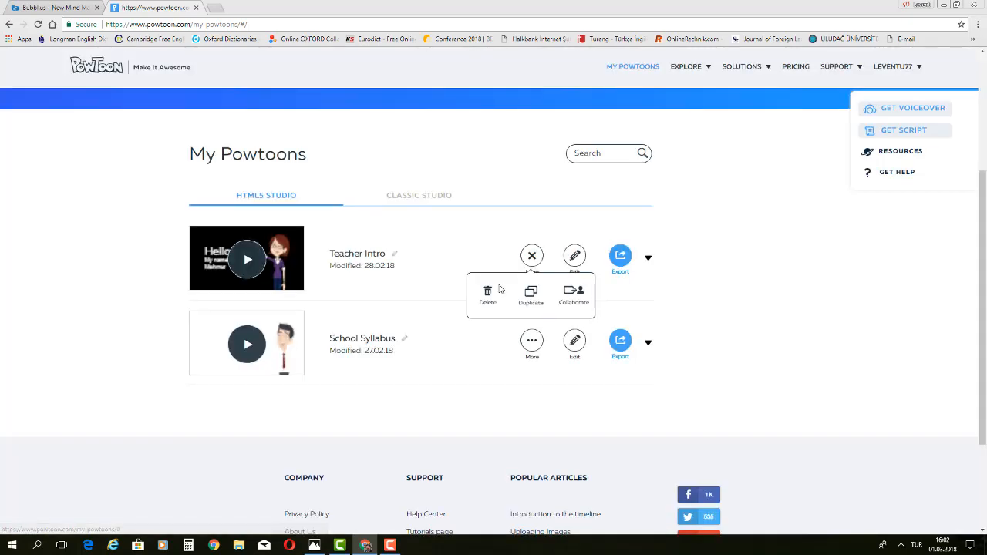
- Examine the options for creating a new Powtoon above the My Powtoons list
{"action": "mouse_move", "coordinate": [627, 261]}
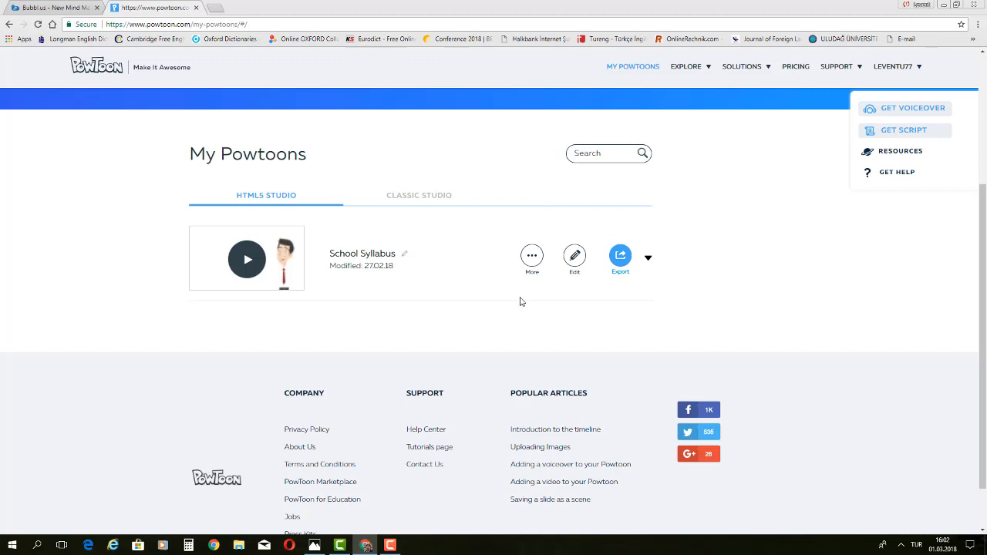
{"action": "scroll", "coordinate": [498, 304], "scroll_direction": "up", "scroll_amount": 2}
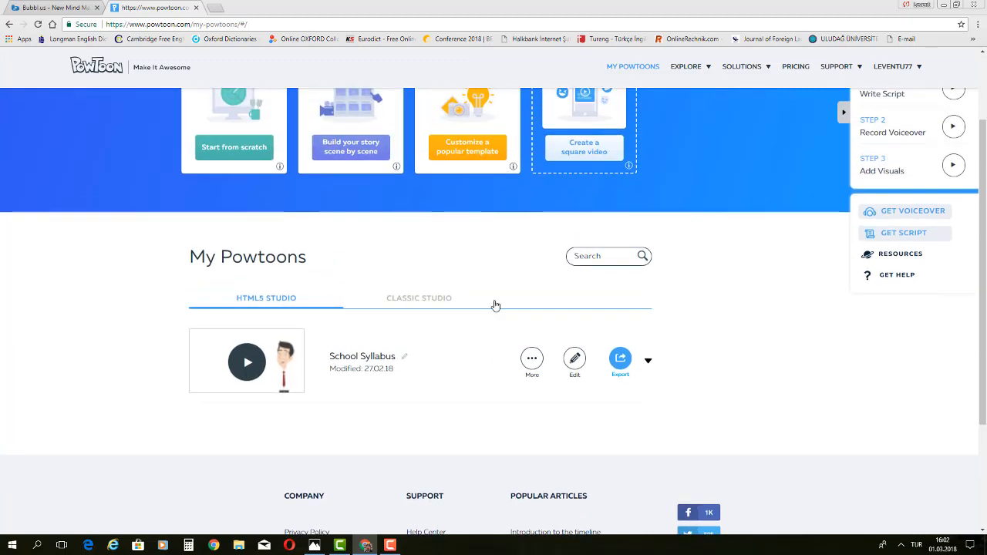
{"action": "scroll", "coordinate": [490, 304], "scroll_direction": "up", "scroll_amount": 2}
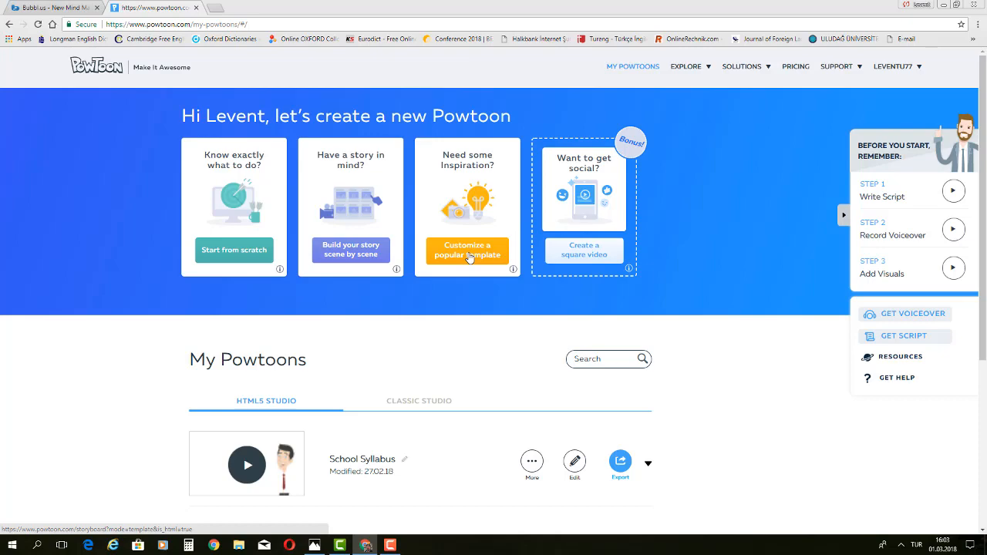
- Play the School Syllabus powtoon from My Powtoons in full screen
{"action": "scroll", "coordinate": [407, 326], "scroll_direction": "down", "scroll_amount": 1}
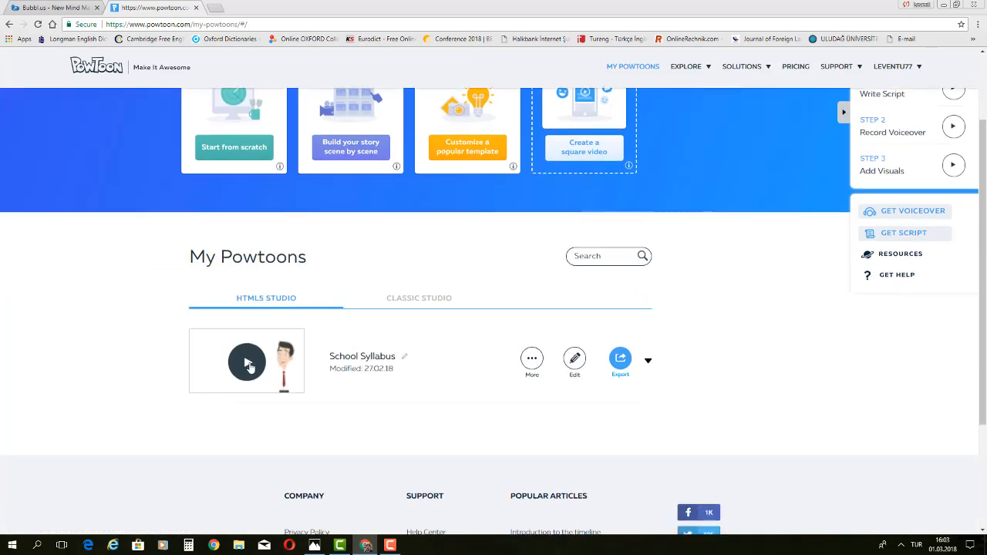
{"action": "left_click", "coordinate": [248, 367]}
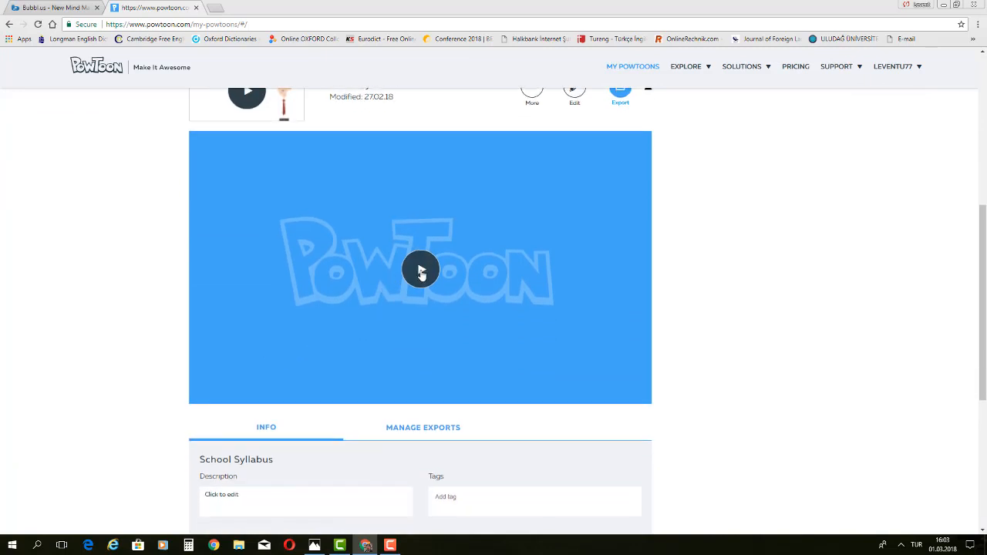
{"action": "left_click", "coordinate": [420, 270]}
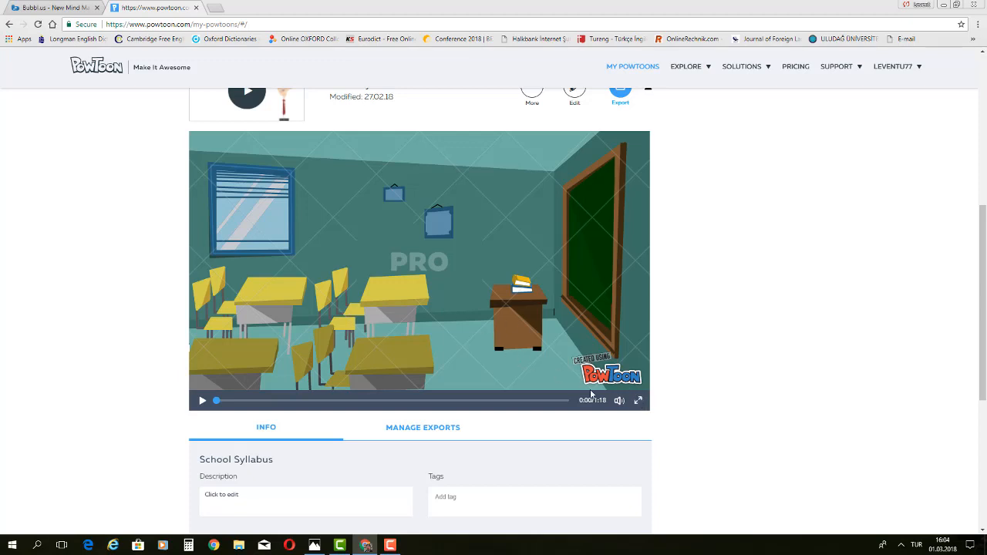
{"action": "left_click", "coordinate": [638, 401]}
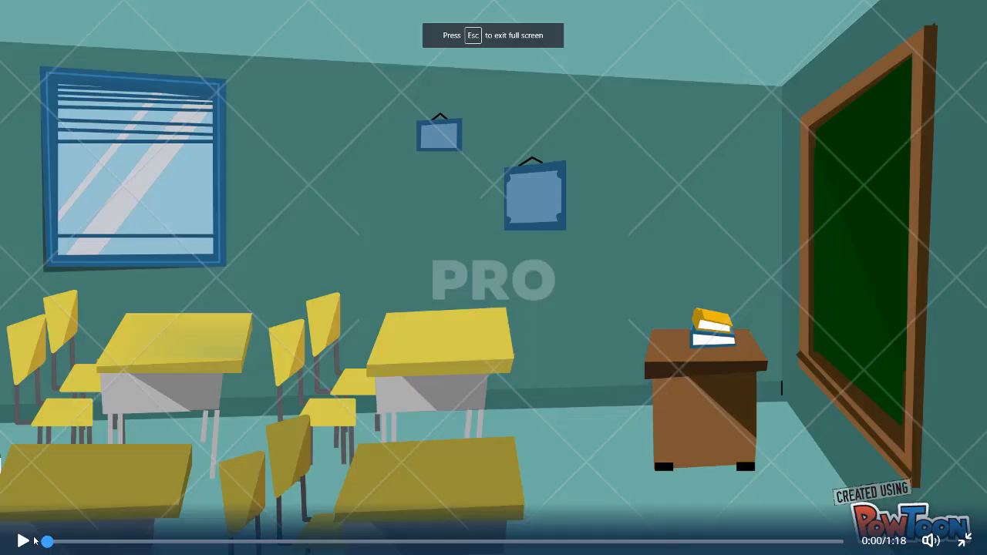
{"action": "left_click", "coordinate": [22, 543]}
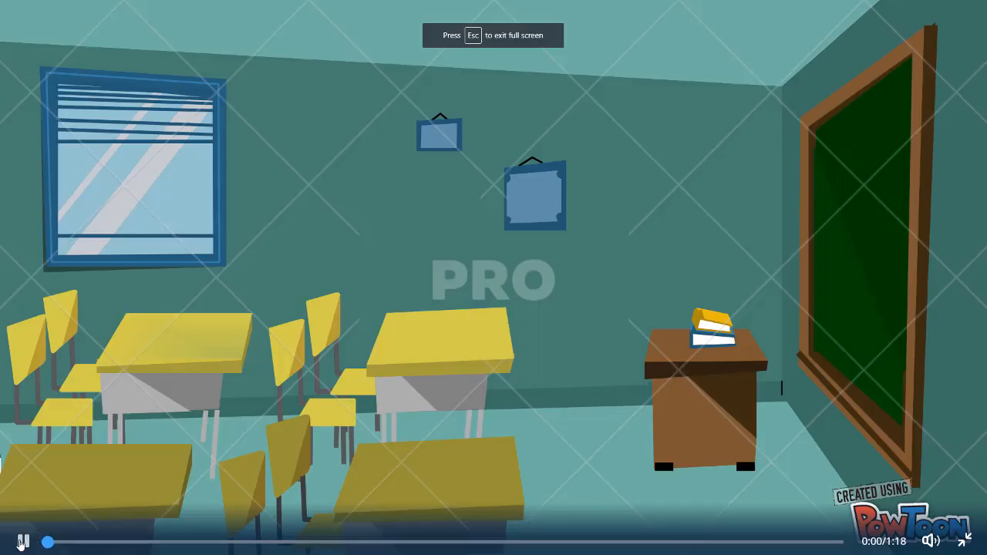
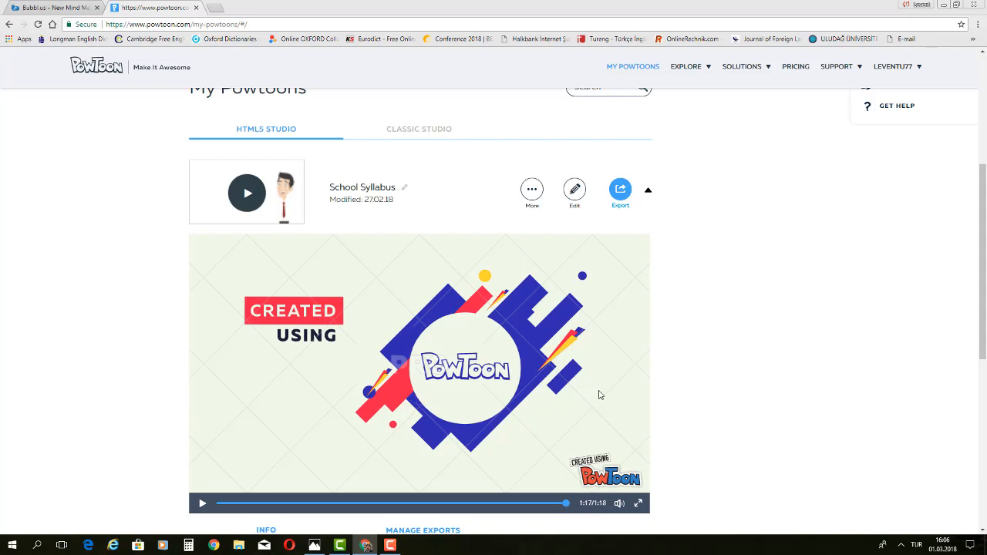
- Start a new Powtoon by customizing a popular template
{"action": "scroll", "coordinate": [606, 393], "scroll_direction": "up", "scroll_amount": 3}
{"action": "scroll", "coordinate": [485, 437], "scroll_direction": "down", "scroll_amount": 3}
{"action": "scroll", "coordinate": [713, 393], "scroll_direction": "up", "scroll_amount": 3}
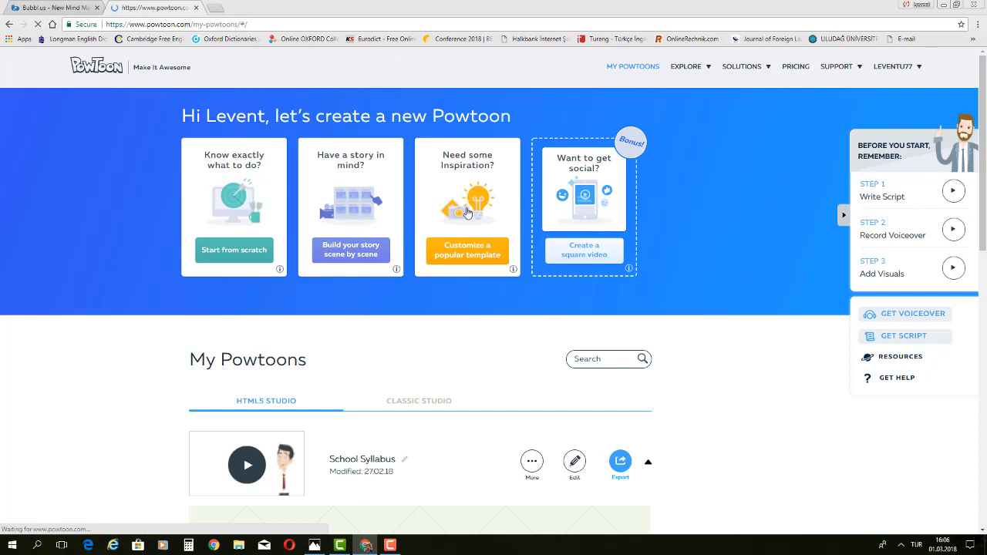
{"action": "left_click", "coordinate": [467, 212]}
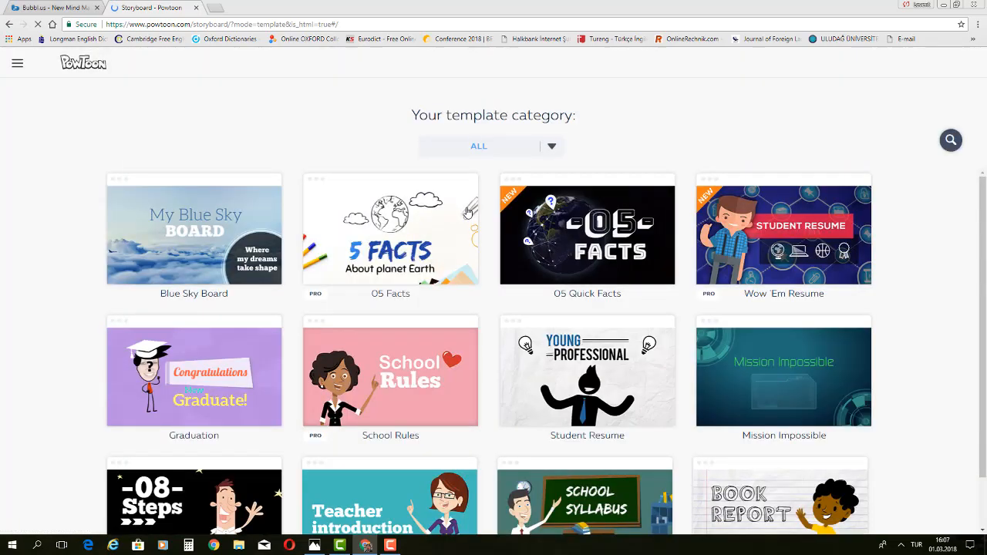
{"action": "mouse_move", "coordinate": [472, 220]}
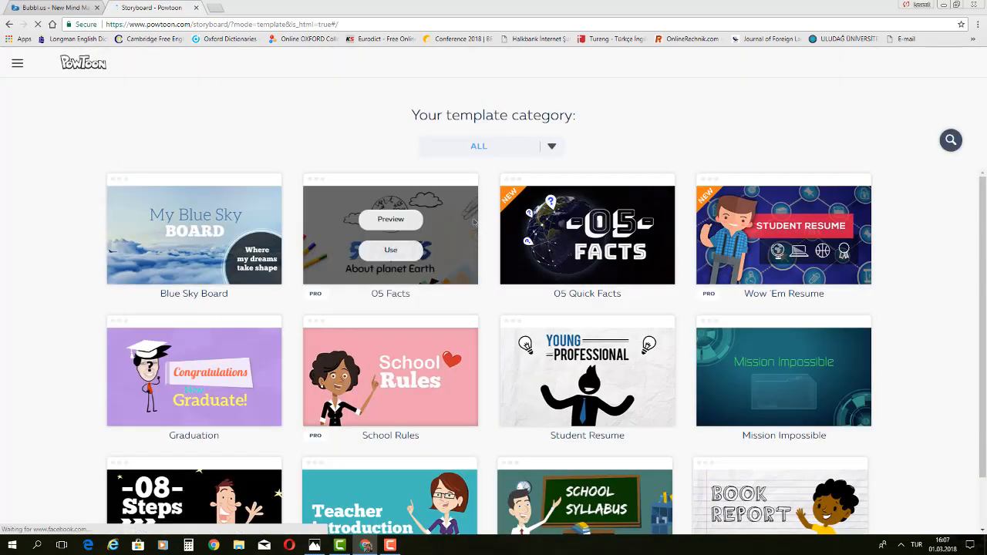
- Examine the template category list and browse the templates offered under the All category
{"action": "left_click", "coordinate": [553, 148]}
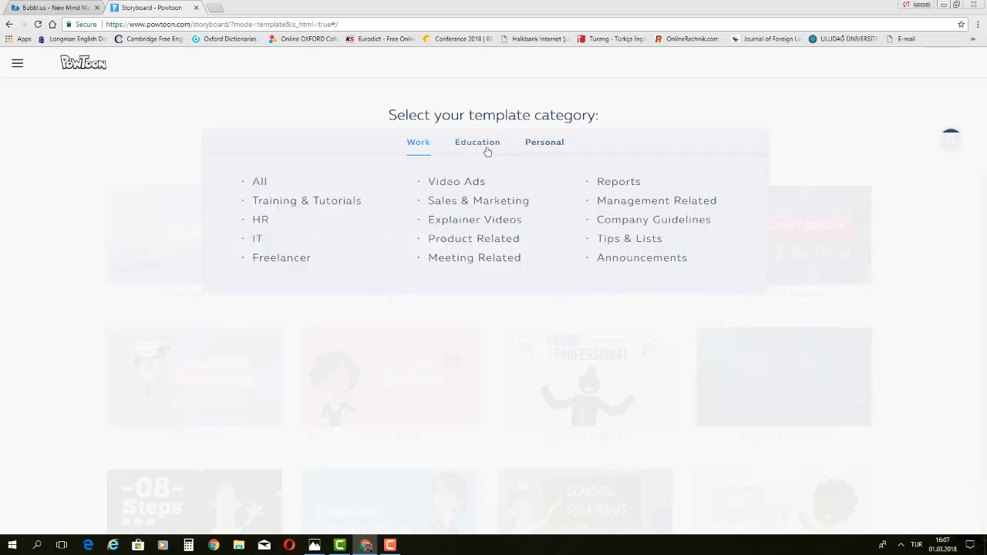
{"action": "left_click", "coordinate": [803, 141]}
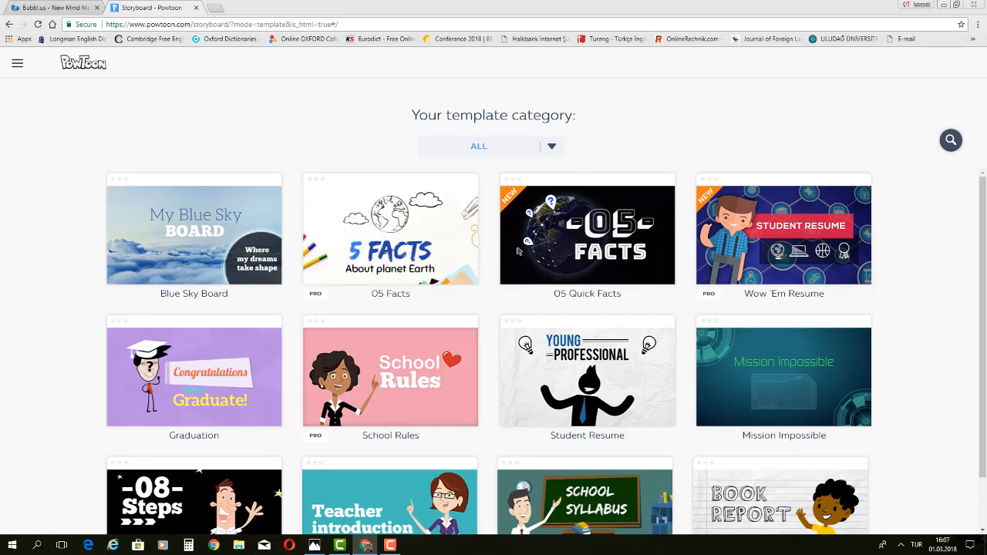
{"action": "scroll", "coordinate": [652, 279], "scroll_direction": "down", "scroll_amount": 1}
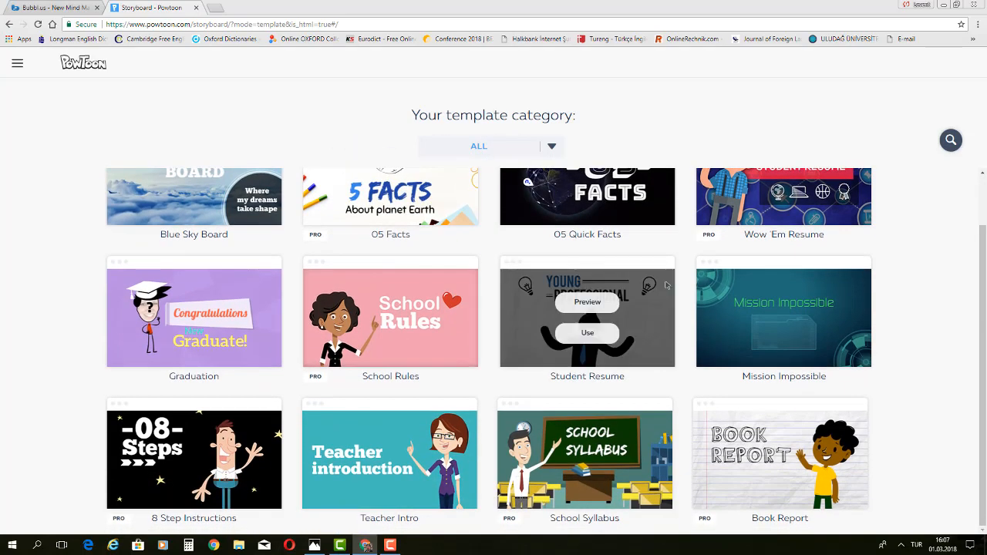
{"action": "scroll", "coordinate": [668, 284], "scroll_direction": "up", "scroll_amount": 1}
{"action": "mouse_move", "coordinate": [948, 143]}
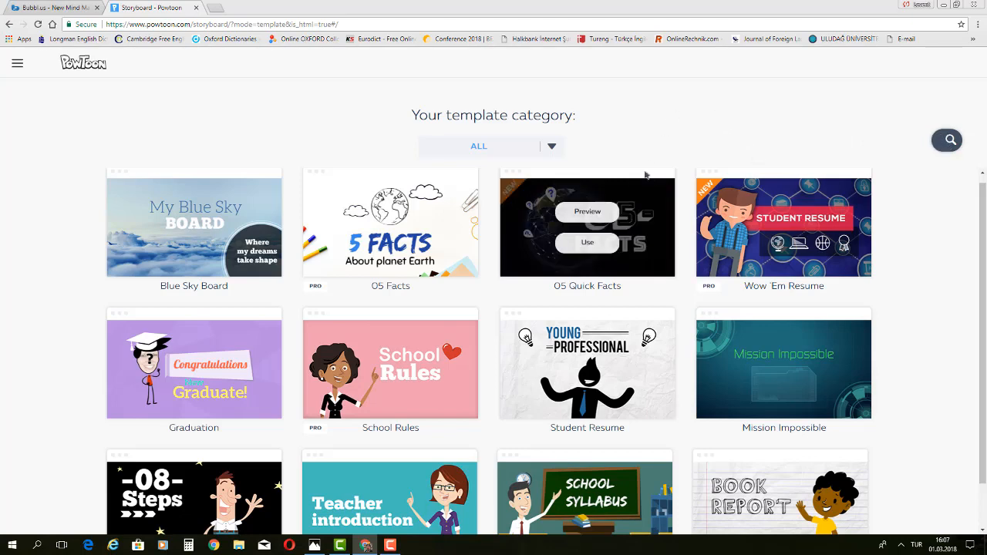
{"action": "scroll", "coordinate": [246, 292], "scroll_direction": "down", "scroll_amount": 1}
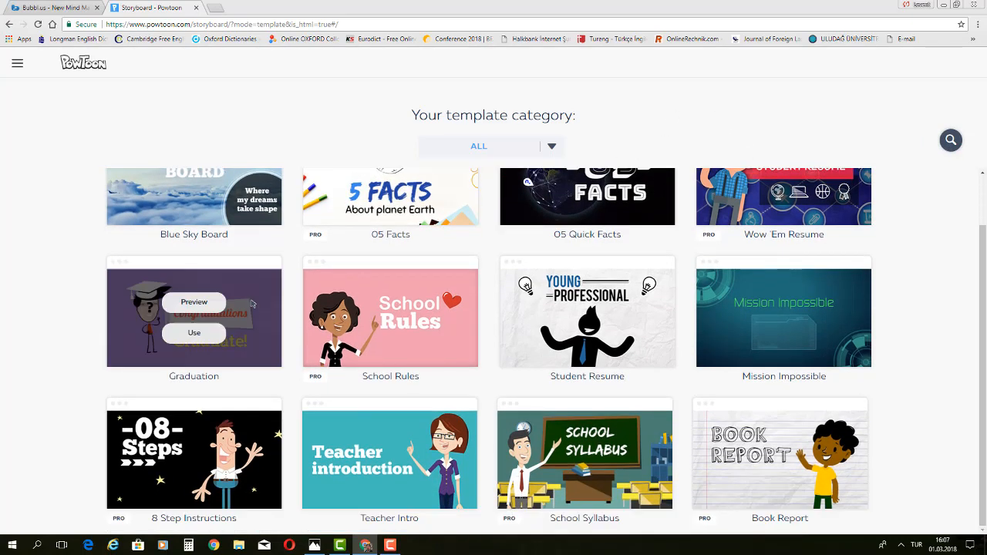
{"action": "mouse_move", "coordinate": [761, 356]}
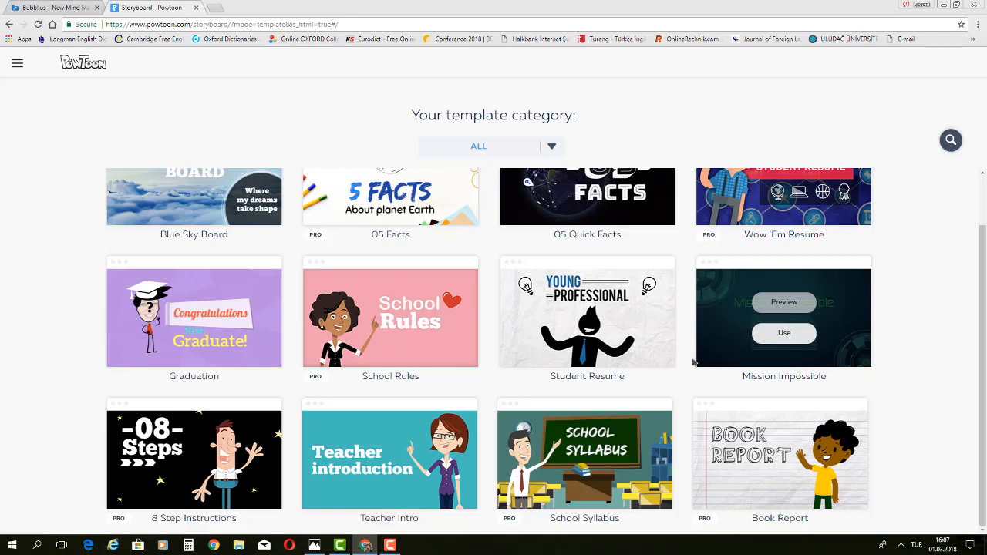
{"action": "mouse_move", "coordinate": [594, 471]}
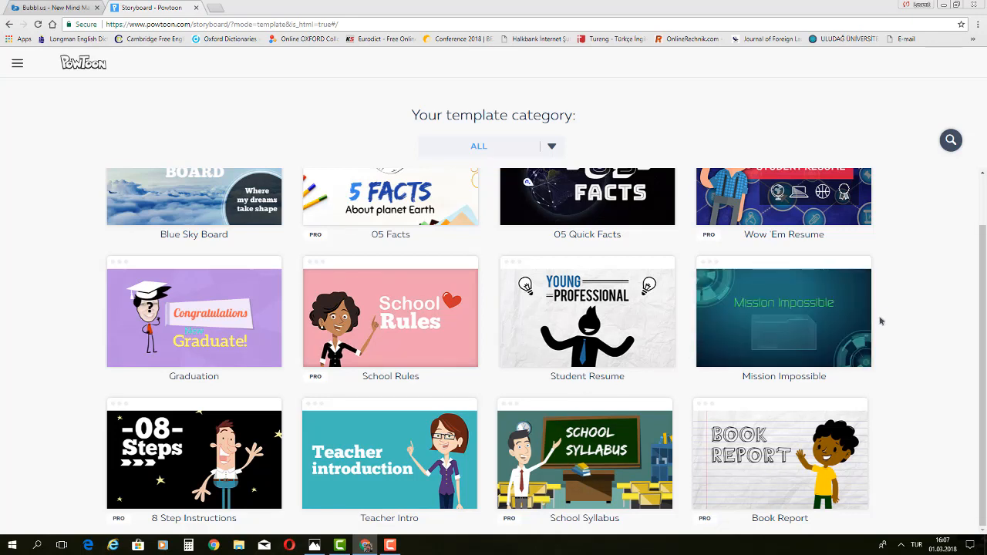
- Preview the Mission Impossible template and close its preview
{"action": "mouse_move", "coordinate": [811, 307]}
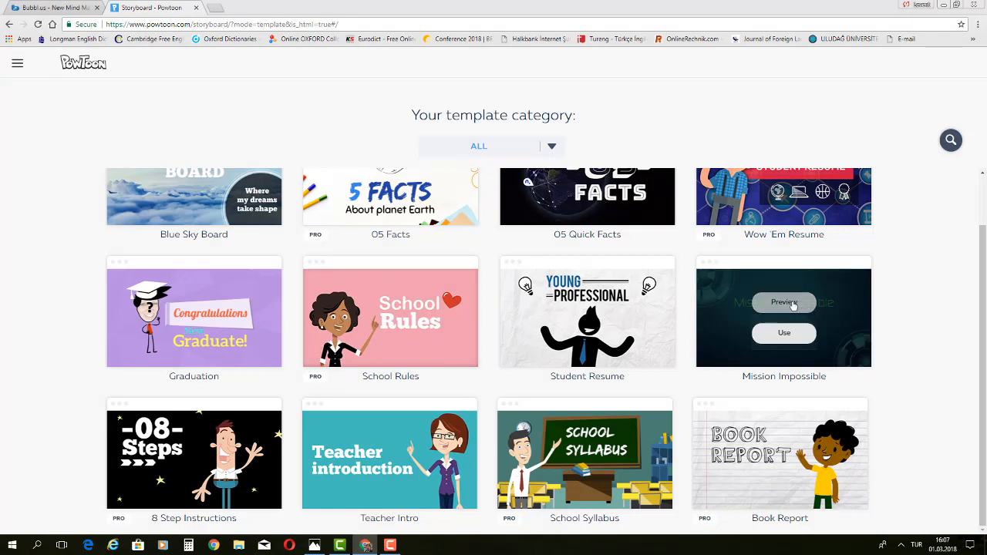
{"action": "left_click", "coordinate": [795, 305]}
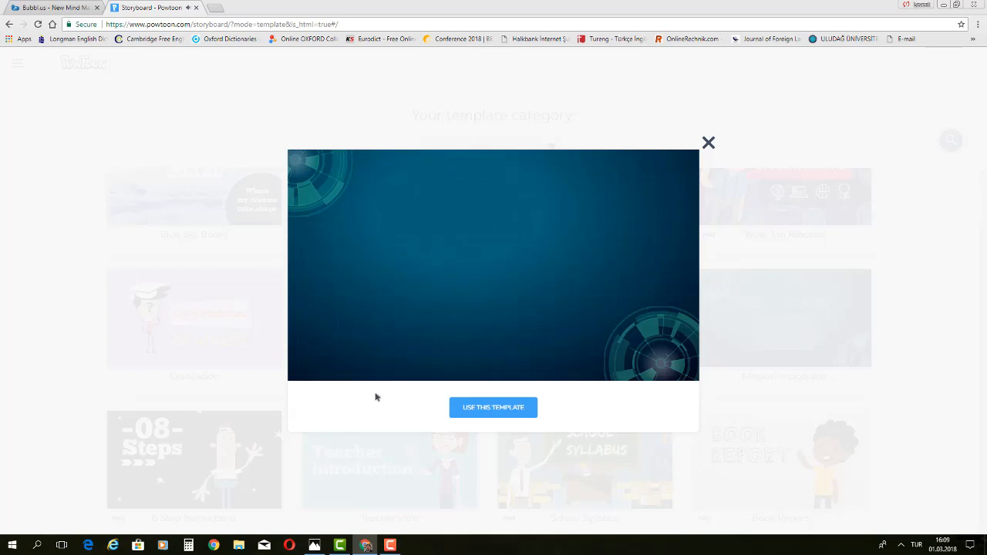
{"action": "left_click", "coordinate": [708, 144]}
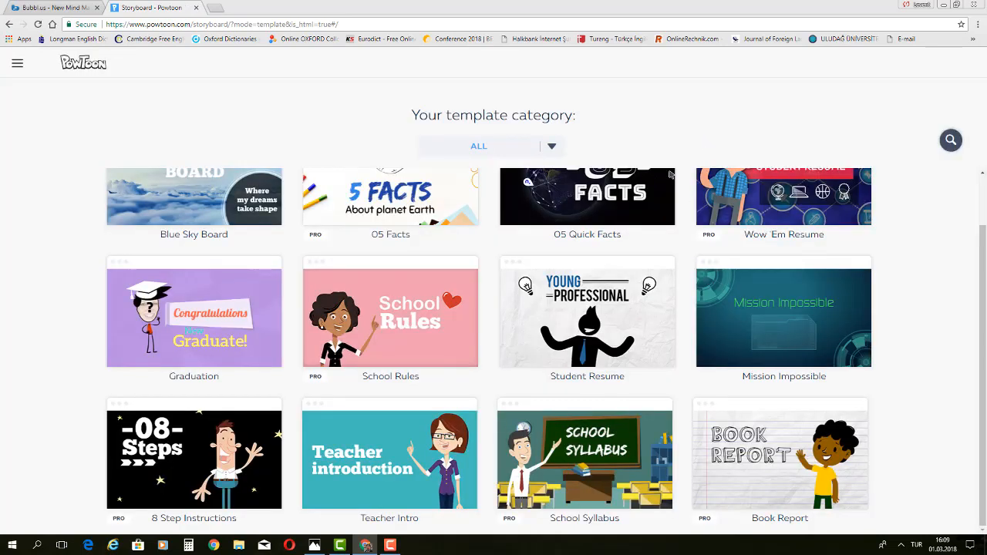
- Use the Teacher Intro template for the new Powtoon and open it in the editor
{"action": "mouse_move", "coordinate": [525, 305]}
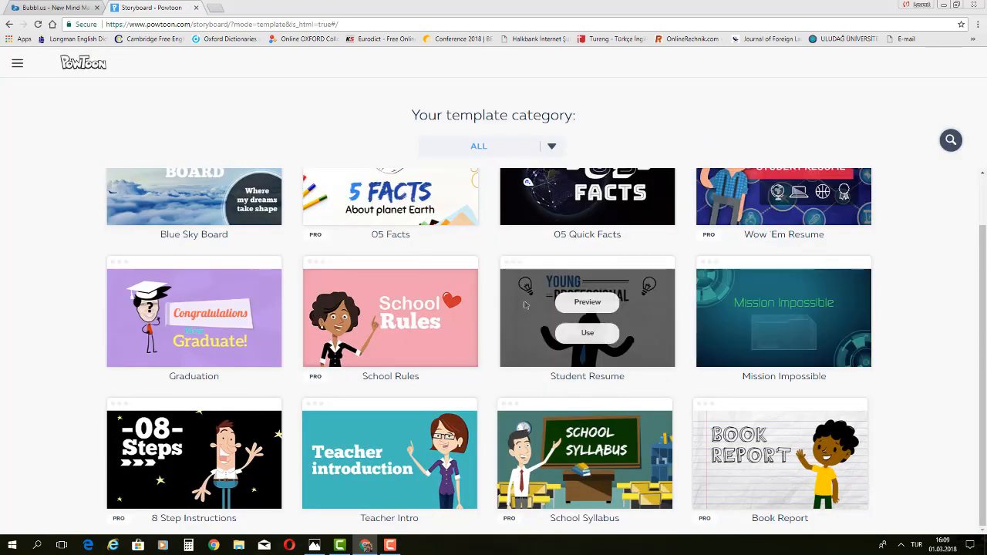
{"action": "mouse_move", "coordinate": [735, 364]}
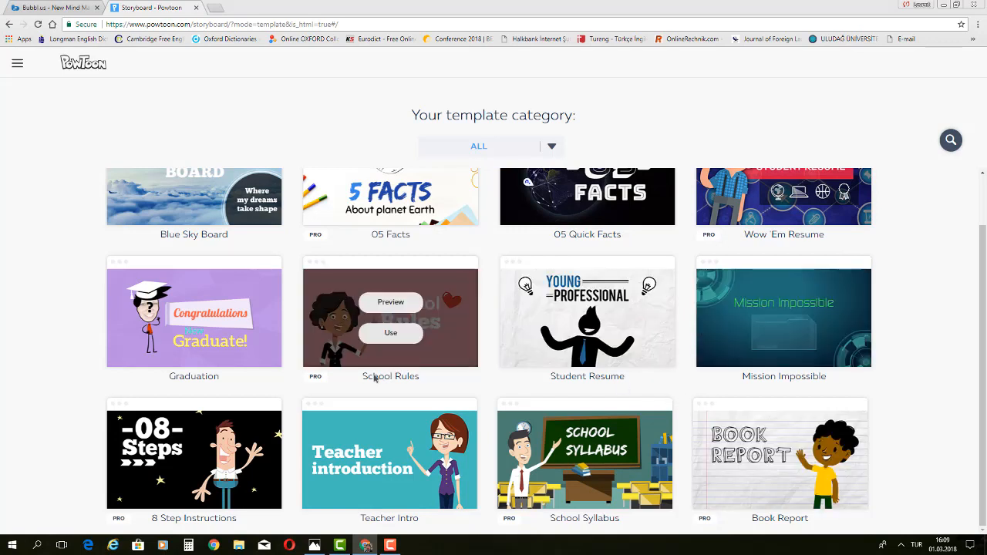
{"action": "mouse_move", "coordinate": [351, 438]}
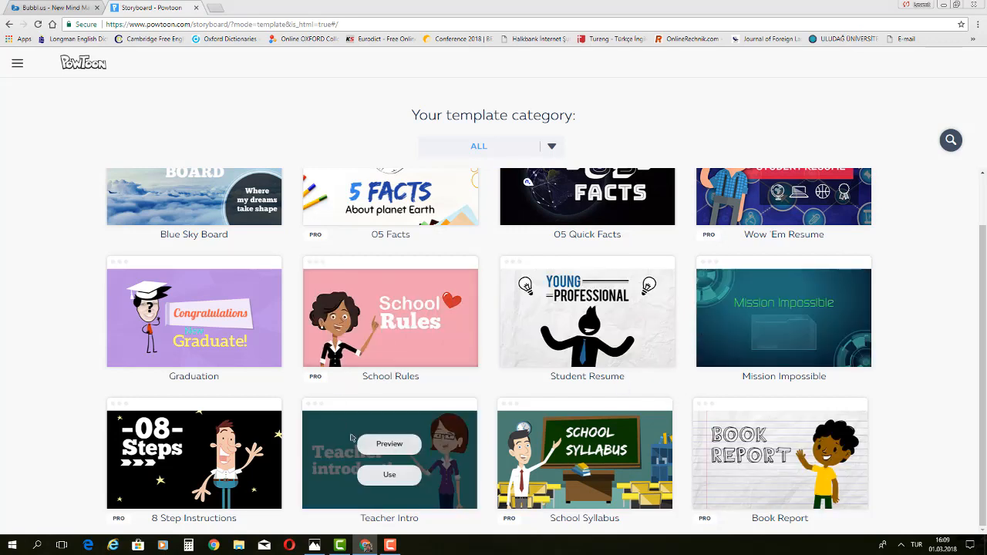
{"action": "left_click", "coordinate": [388, 478]}
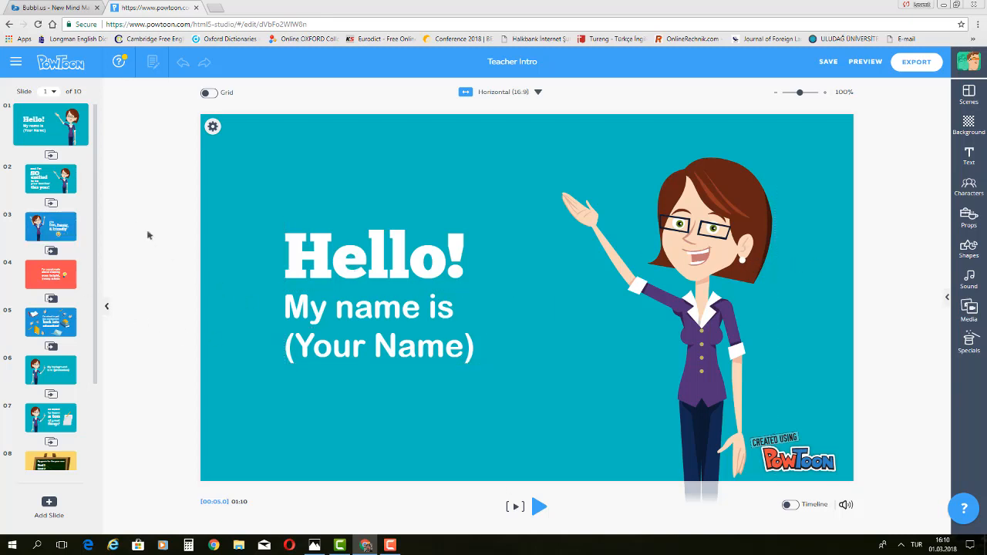
- Replace the "(Your Name)" placeholder text on slide 1 with "NAME"
{"action": "left_click_drag", "start_coordinate": [95, 175], "coordinate": [77, 127]}
{"action": "left_click", "coordinate": [393, 352]}
{"action": "left_click", "coordinate": [393, 352]}
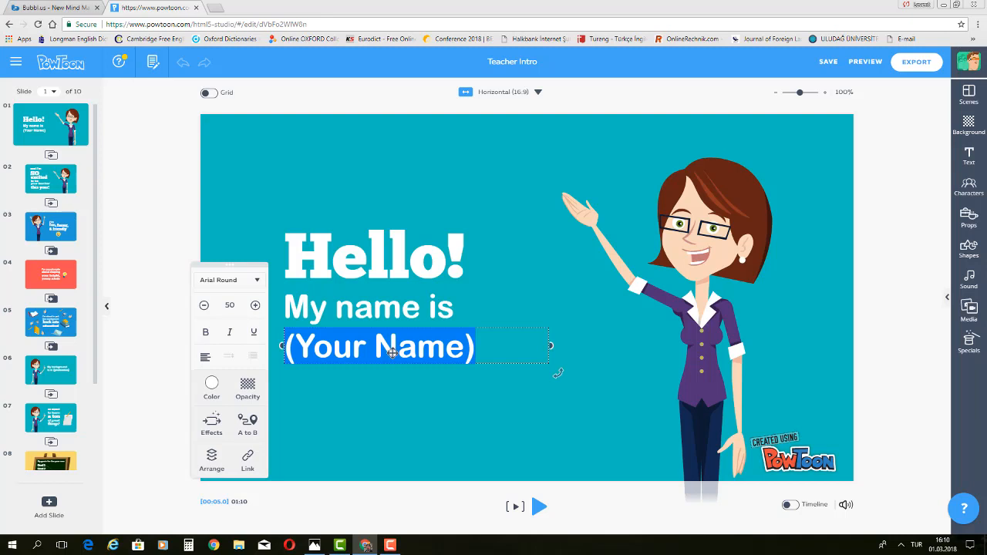
{"action": "type", "text": "NAME"}
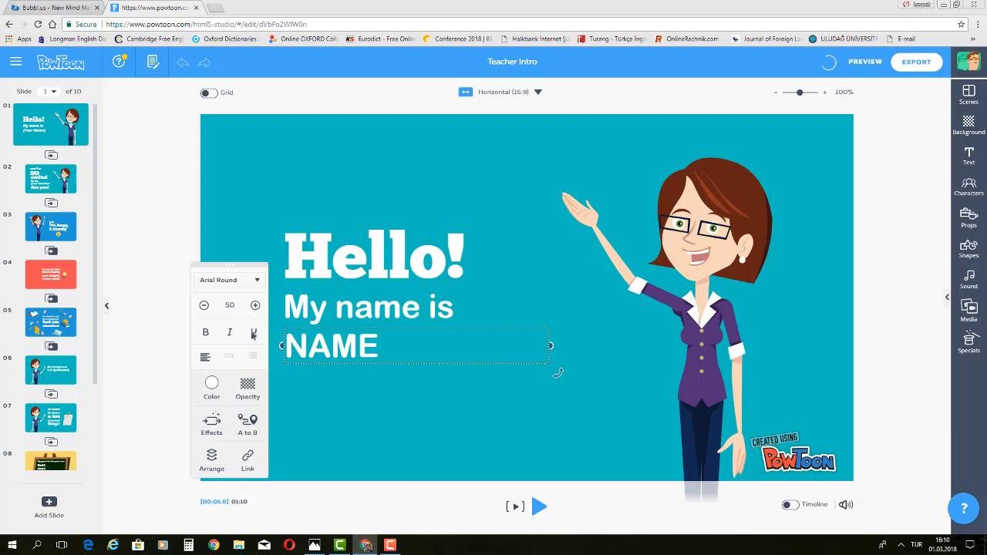
- Set the font size of the "NAME" text on slide 1 to 90
{"action": "left_click_drag", "start_coordinate": [381, 347], "coordinate": [289, 351]}
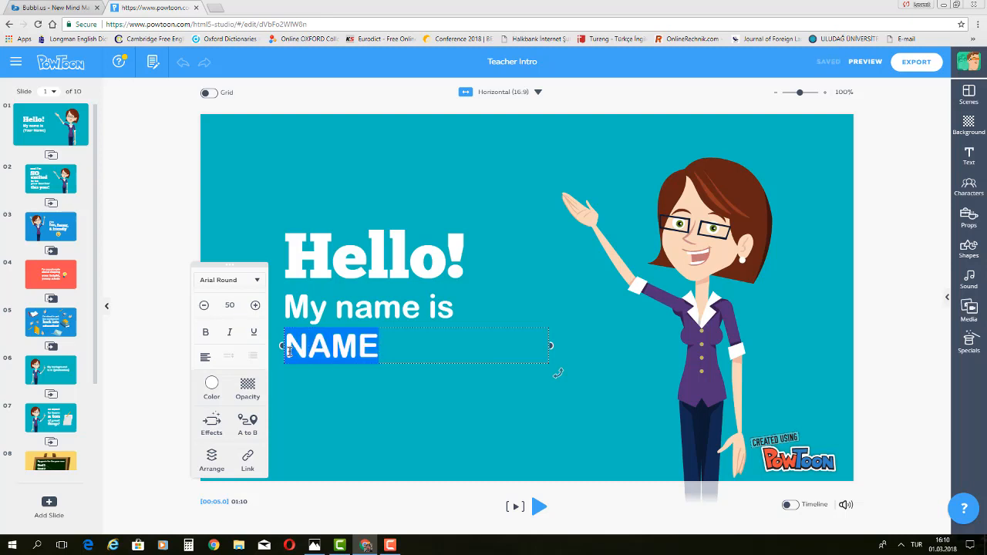
{"action": "double_click", "coordinate": [222, 307]}
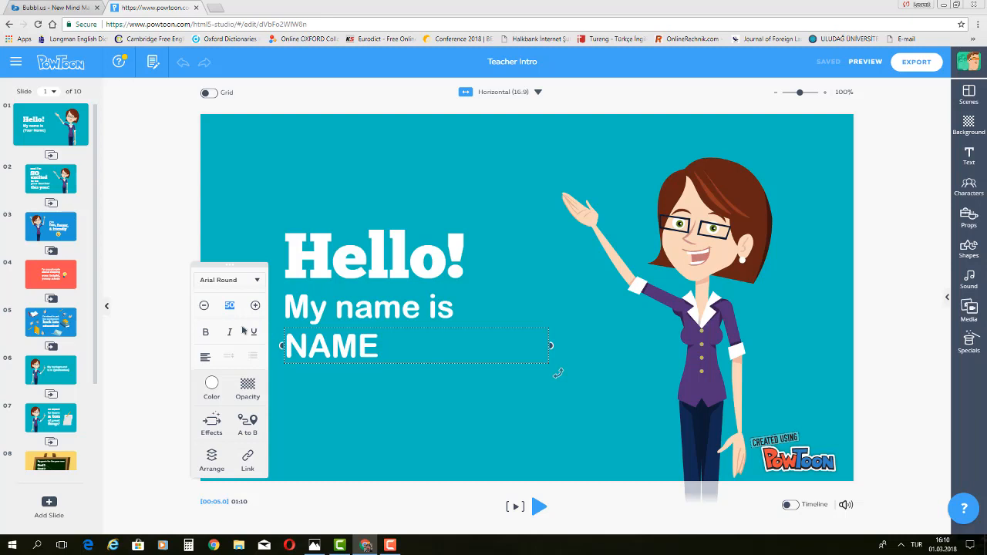
{"action": "type", "text": "90"}
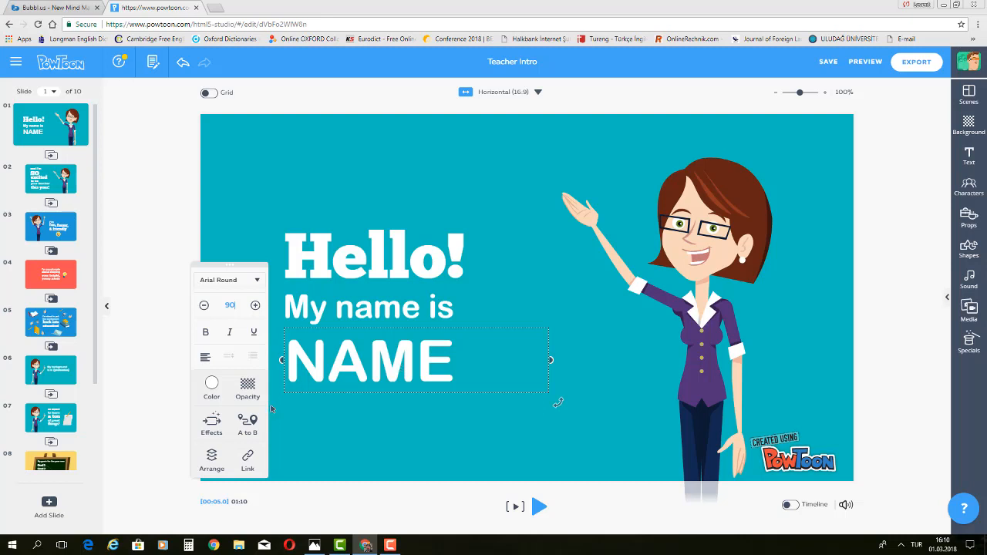
- Try several basic colors on the "NAME" text and settle on black (#000000)
{"action": "left_click", "coordinate": [212, 385]}
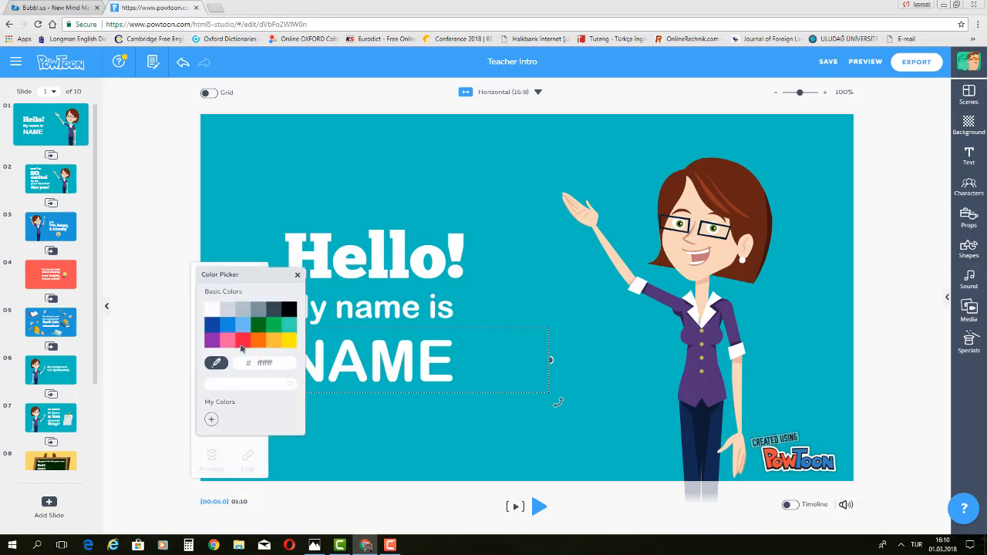
{"action": "left_click", "coordinate": [242, 346]}
{"action": "left_click", "coordinate": [260, 340]}
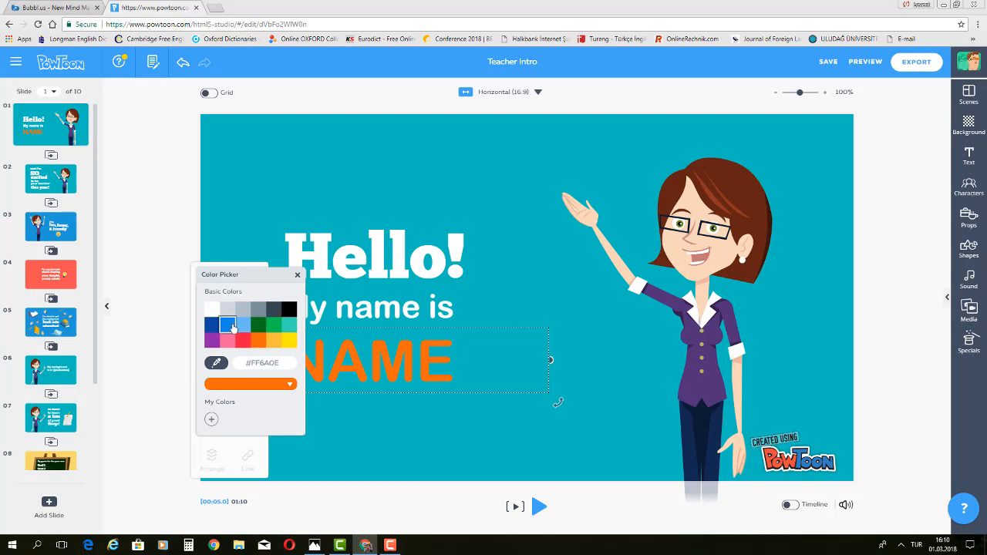
{"action": "left_click", "coordinate": [231, 327]}
{"action": "left_click", "coordinate": [243, 325]}
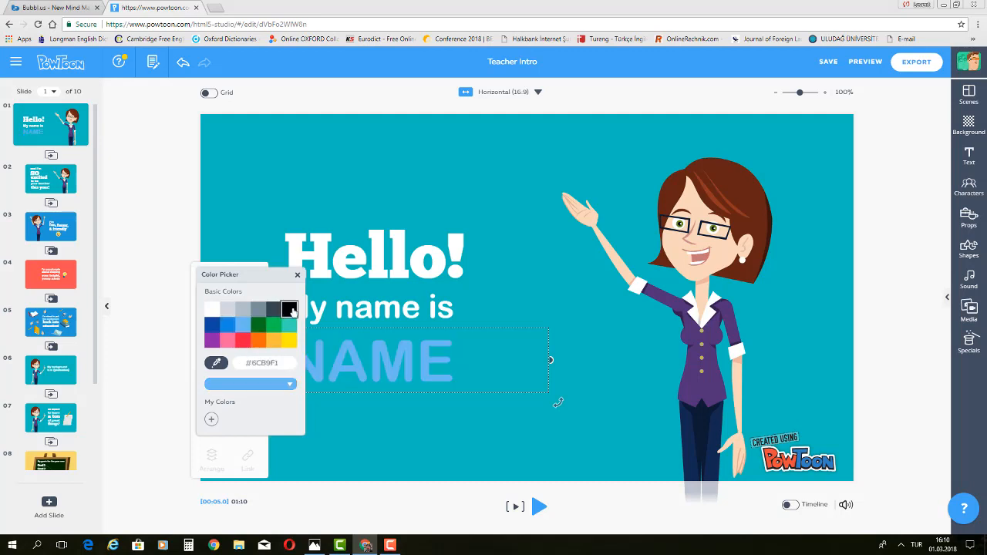
{"action": "left_click", "coordinate": [291, 309]}
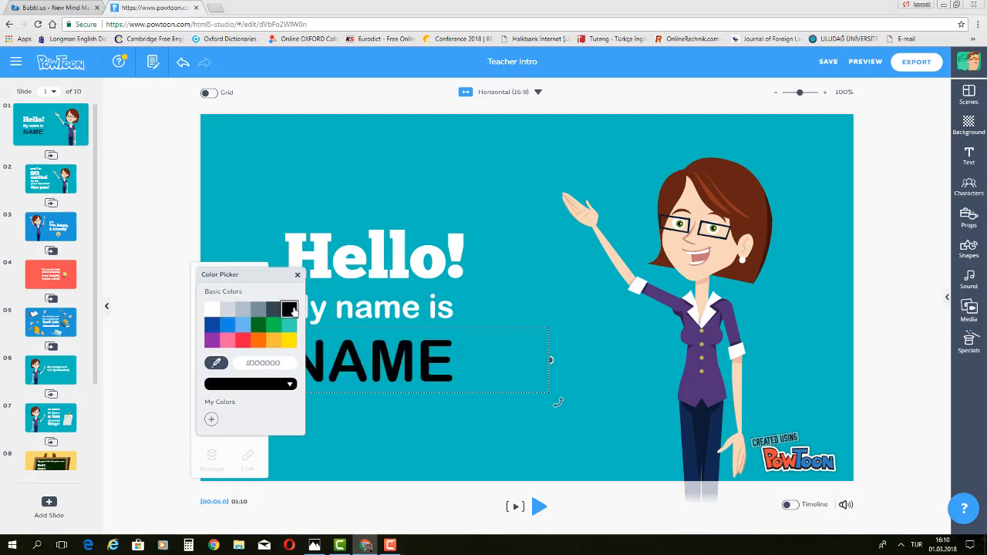
{"action": "left_click", "coordinate": [347, 430]}
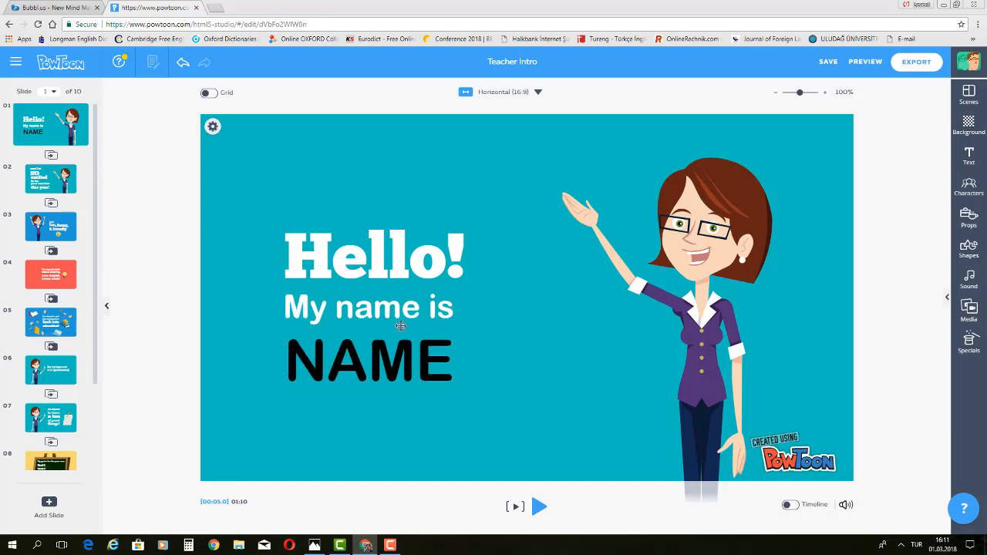
- Rearrange slide 1's text diagonally: "Hello!" in the slide's upper-left corner, "My name is" beneath it, and "NAME" farther right near the character
{"action": "left_click", "coordinate": [382, 259]}
{"action": "left_click_drag", "start_coordinate": [381, 258], "coordinate": [316, 171]}
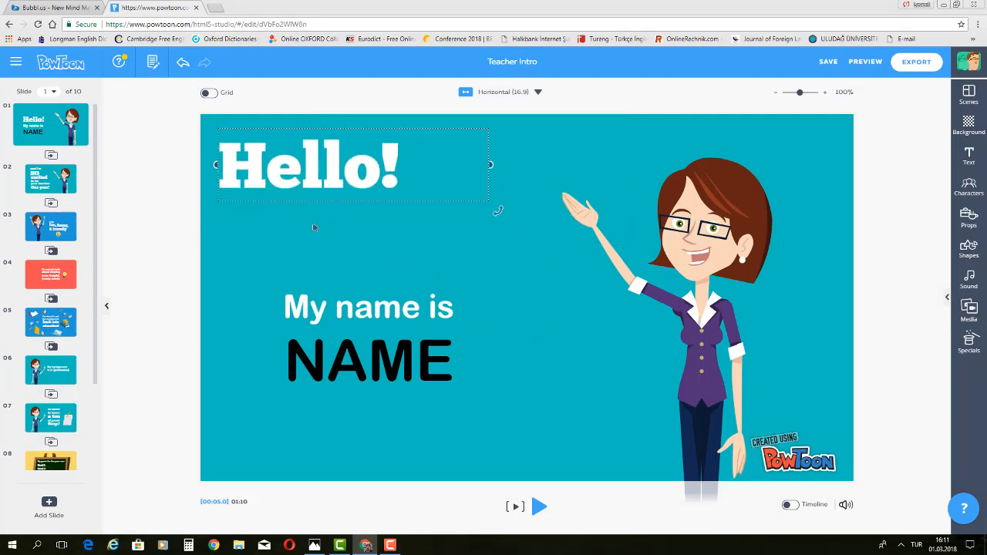
{"action": "left_click_drag", "start_coordinate": [324, 309], "coordinate": [347, 247]}
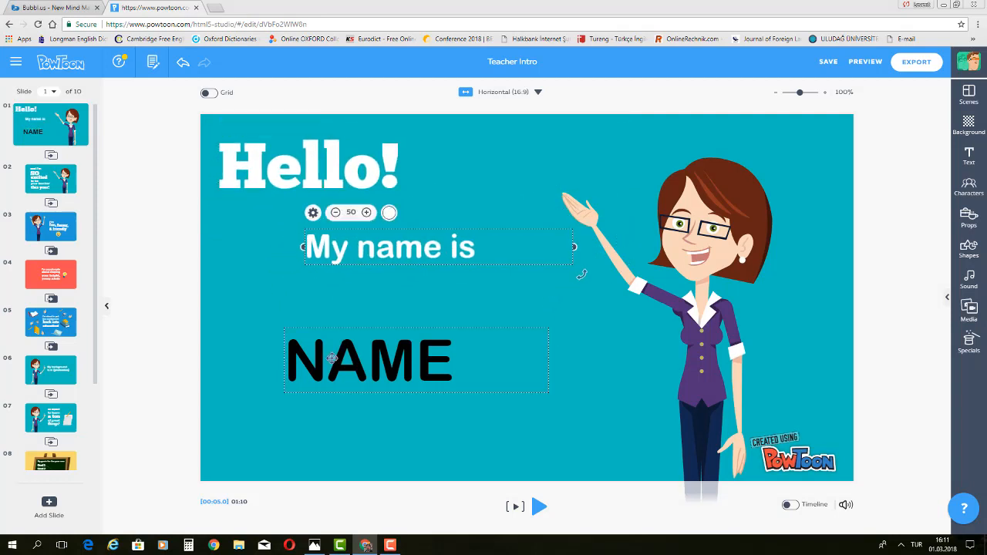
{"action": "left_click_drag", "start_coordinate": [332, 358], "coordinate": [476, 359]}
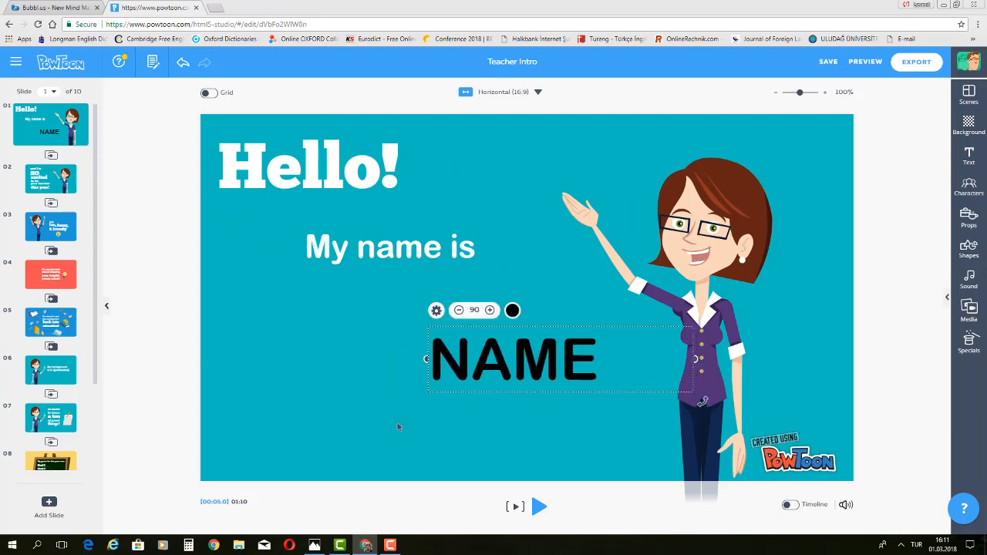
{"action": "left_click", "coordinate": [398, 426]}
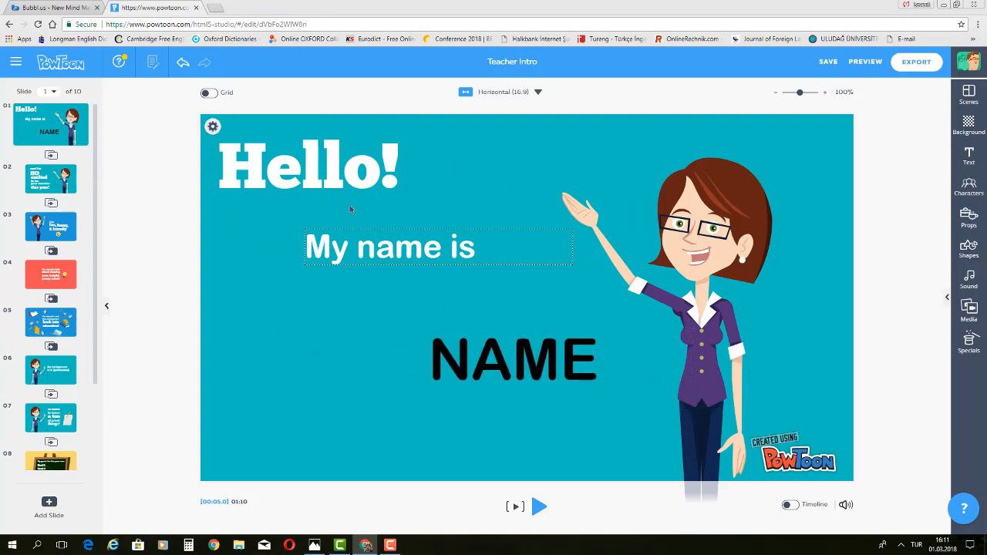
- Try flipping the teacher character on slide 1 horizontally and flip her back
{"action": "left_click", "coordinate": [721, 257]}
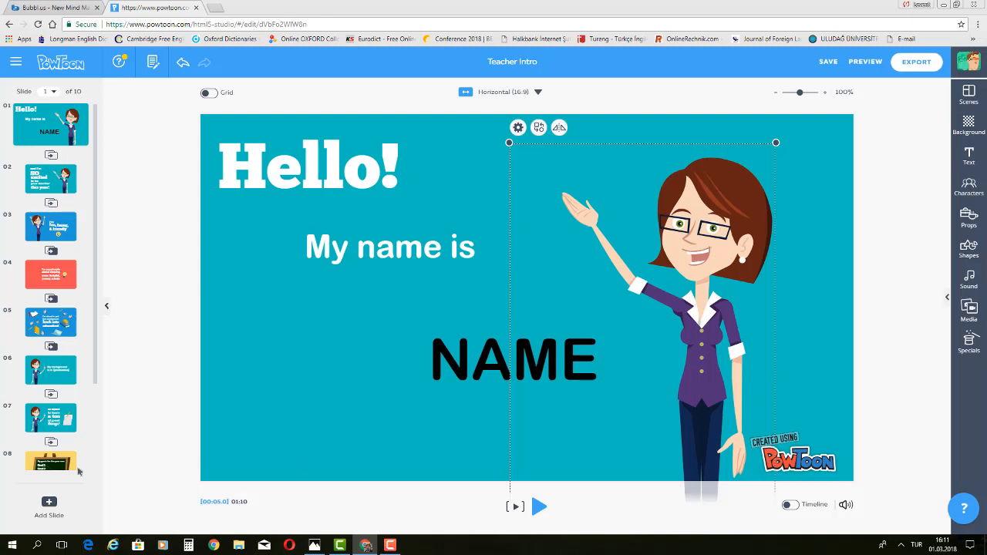
{"action": "left_click", "coordinate": [518, 128]}
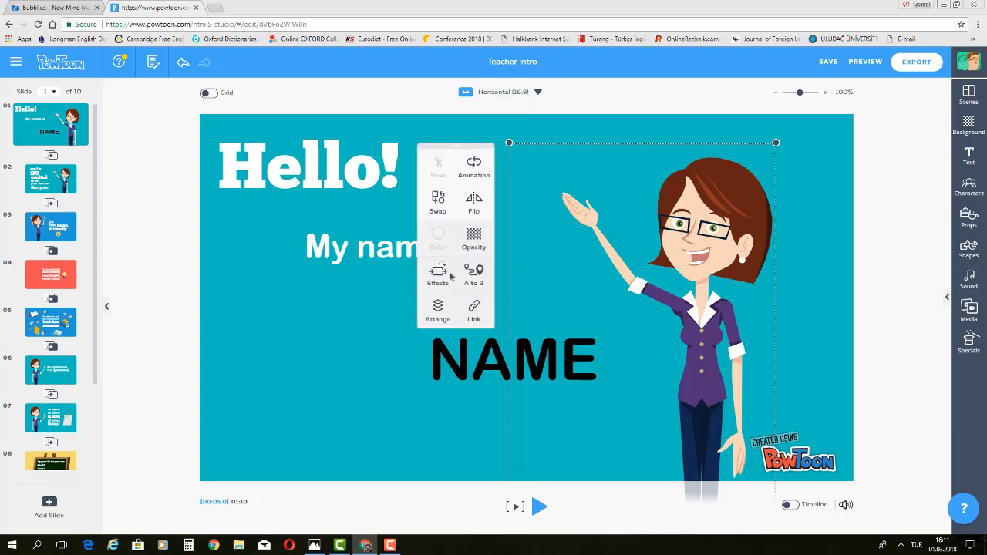
{"action": "left_click", "coordinate": [474, 200]}
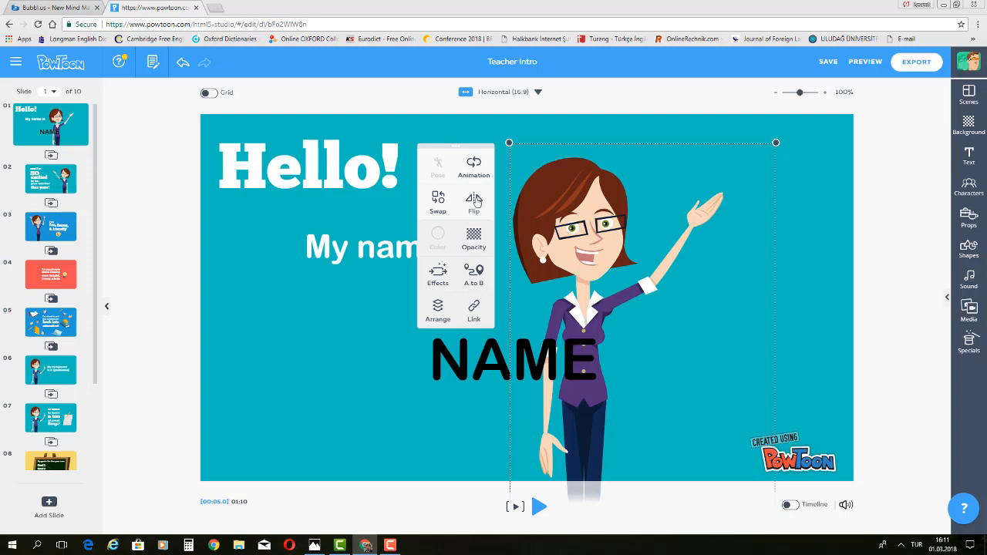
{"action": "left_click", "coordinate": [475, 200]}
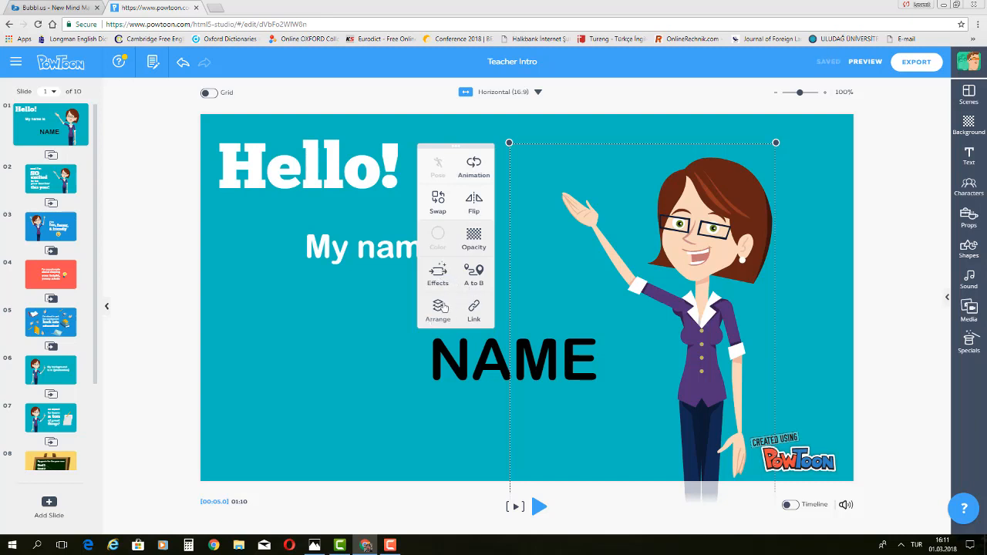
{"action": "left_click", "coordinate": [575, 221]}
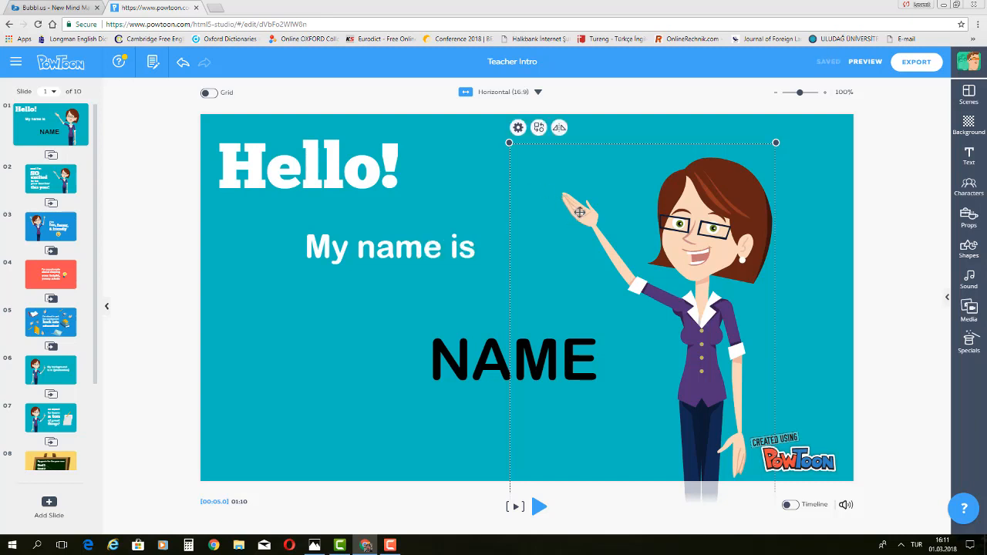
- Swap the teacher character on slide 1 for the black-haired man in the green sweater from The Office - Free set
{"action": "left_click", "coordinate": [538, 128]}
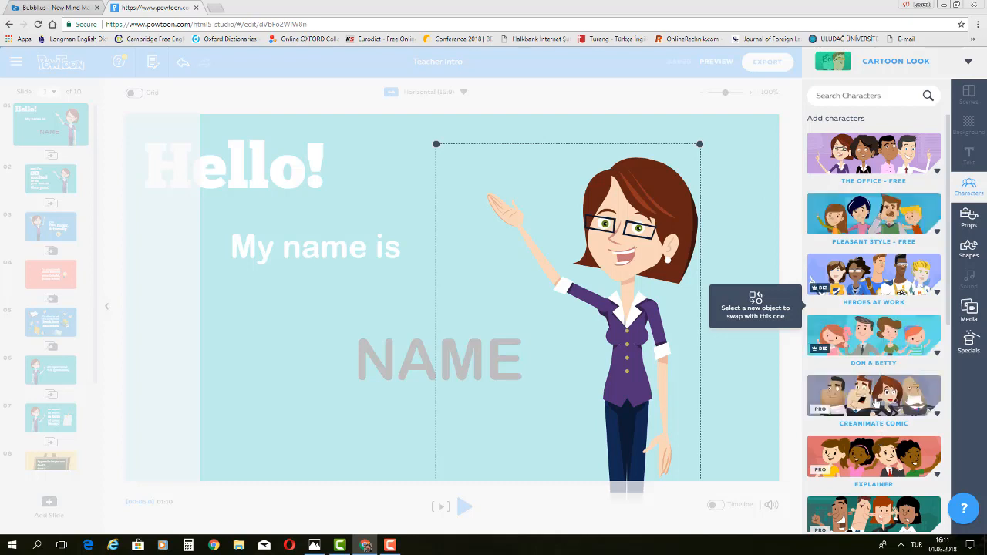
{"action": "left_click", "coordinate": [869, 164]}
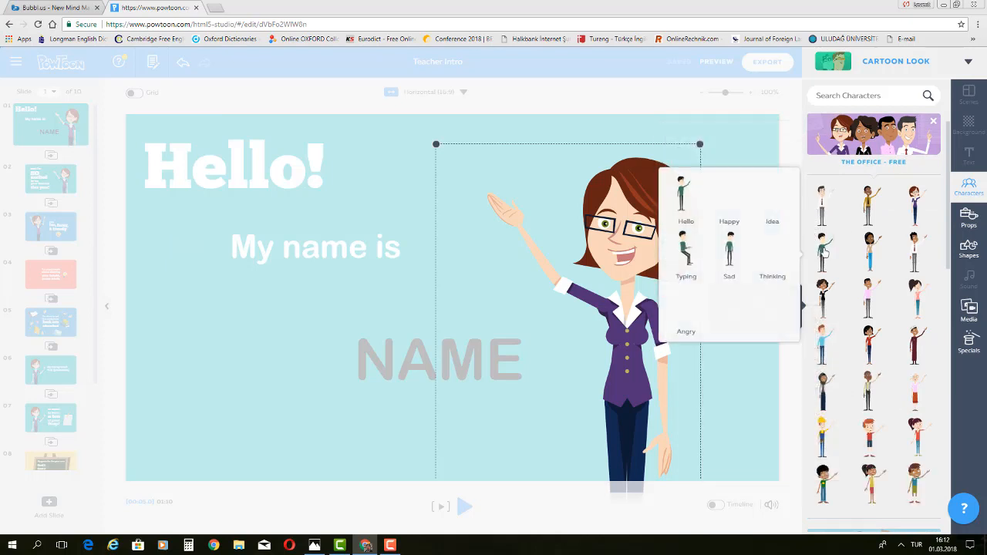
{"action": "left_click", "coordinate": [825, 248]}
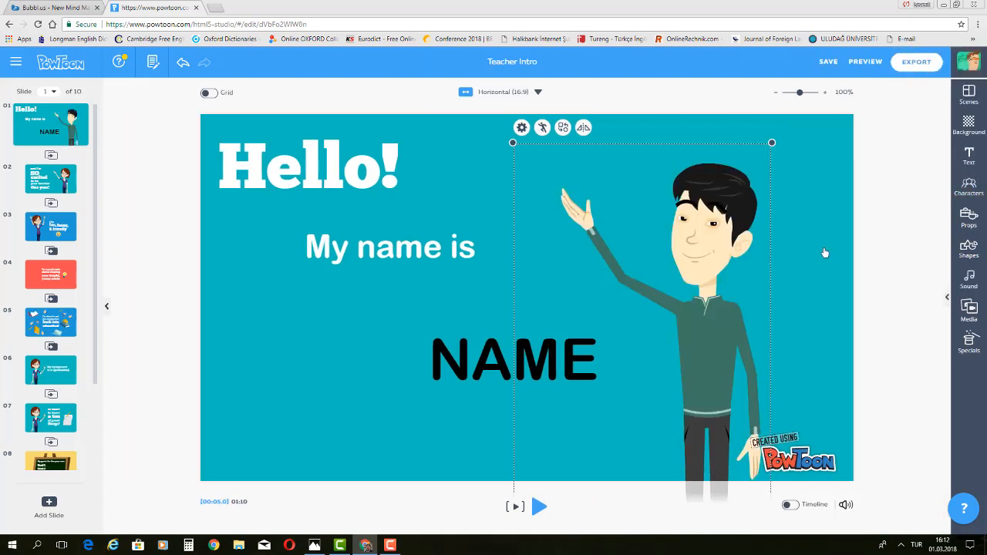
- Flip the man horizontally and back, and move him up against the slide's right edge
{"action": "left_click", "coordinate": [584, 128]}
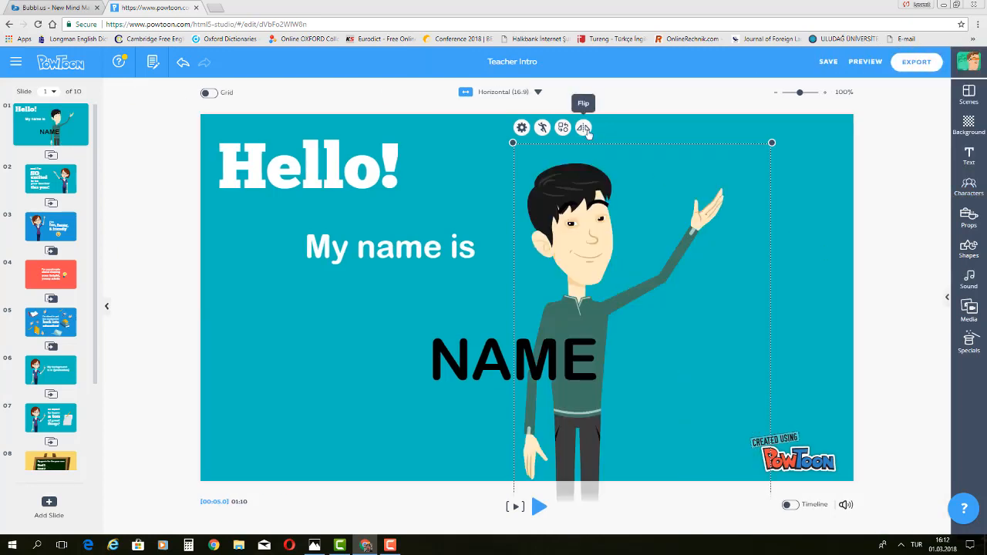
{"action": "left_click", "coordinate": [584, 128]}
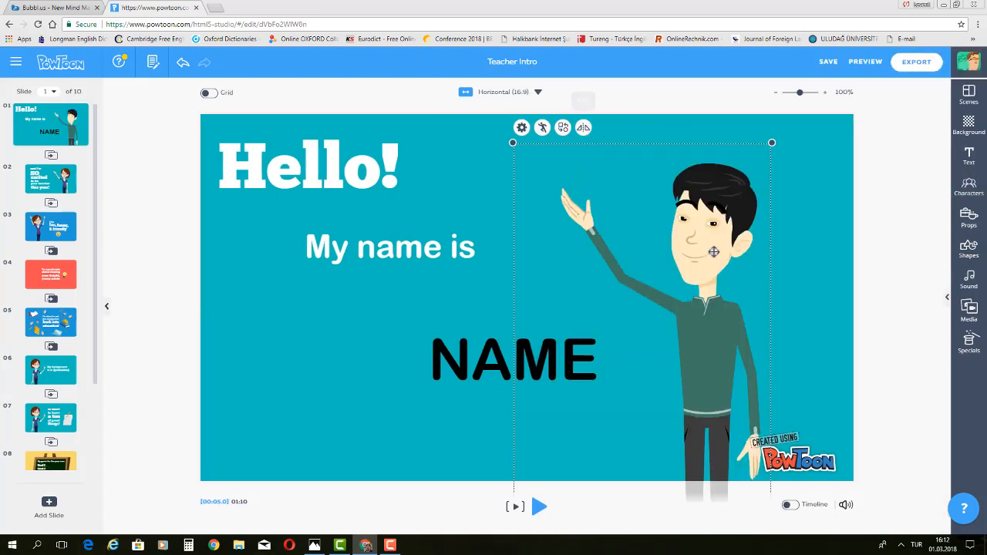
{"action": "left_click_drag", "start_coordinate": [719, 293], "coordinate": [790, 275]}
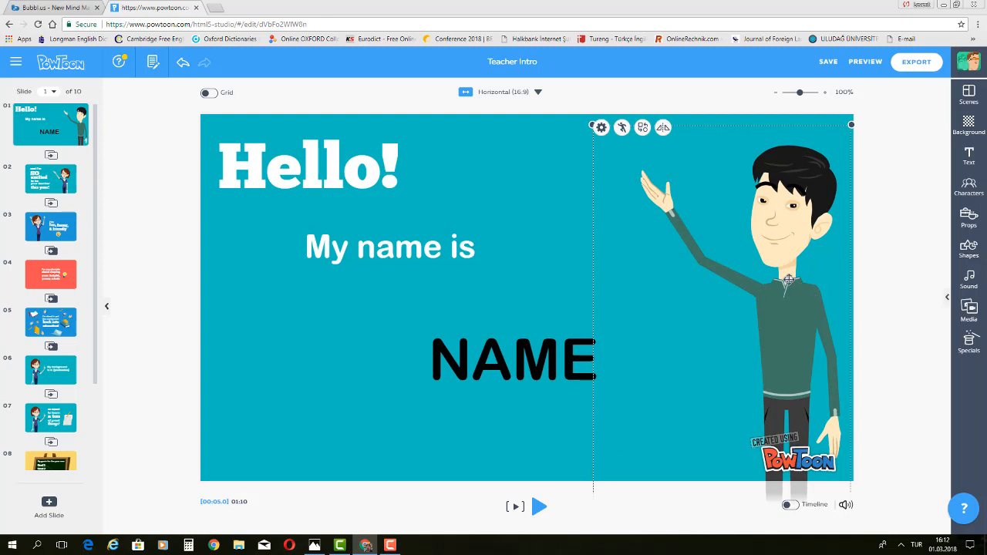
- Try the Happy and Thinking poses on the man on slide 1 and settle on the Angry pose
{"action": "left_click", "coordinate": [622, 128]}
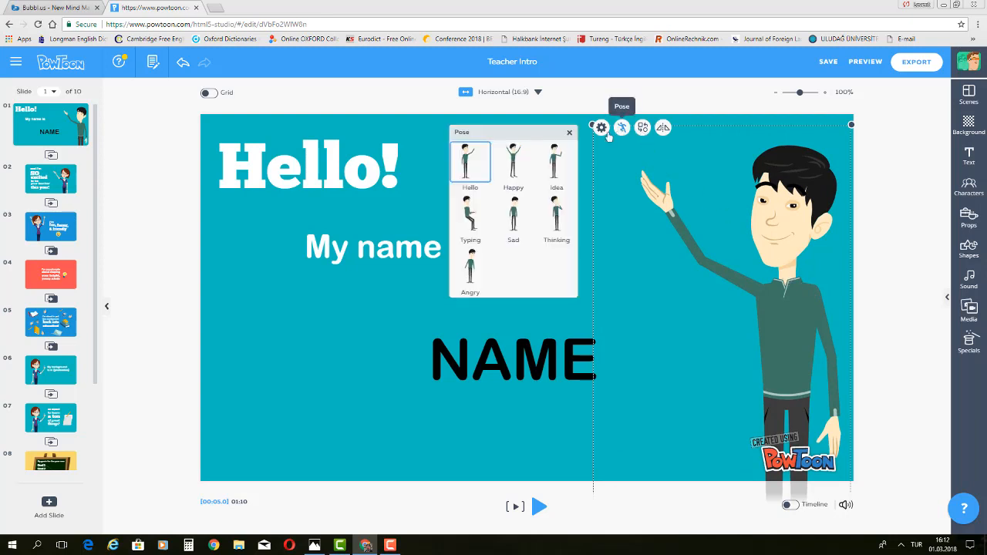
{"action": "left_click", "coordinate": [513, 165]}
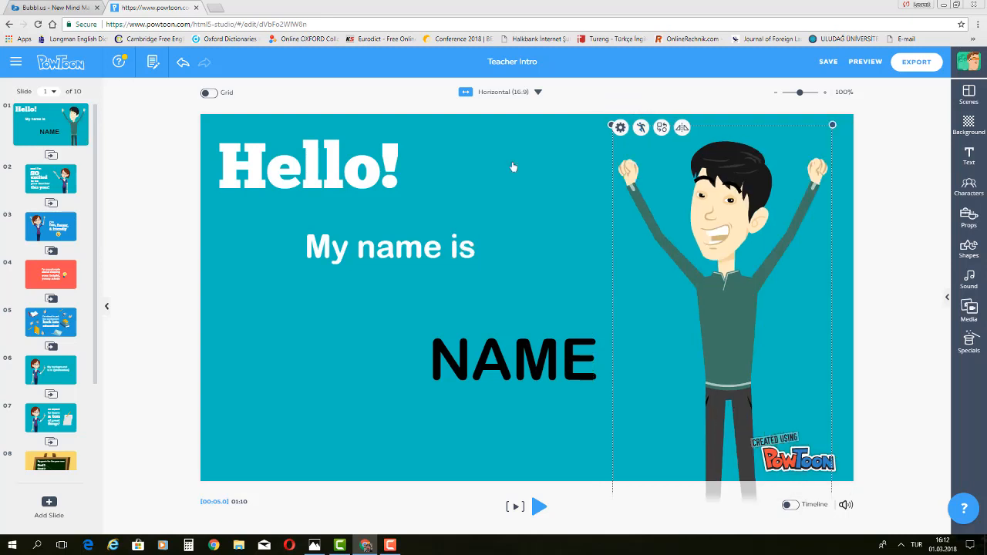
{"action": "left_click", "coordinate": [641, 129]}
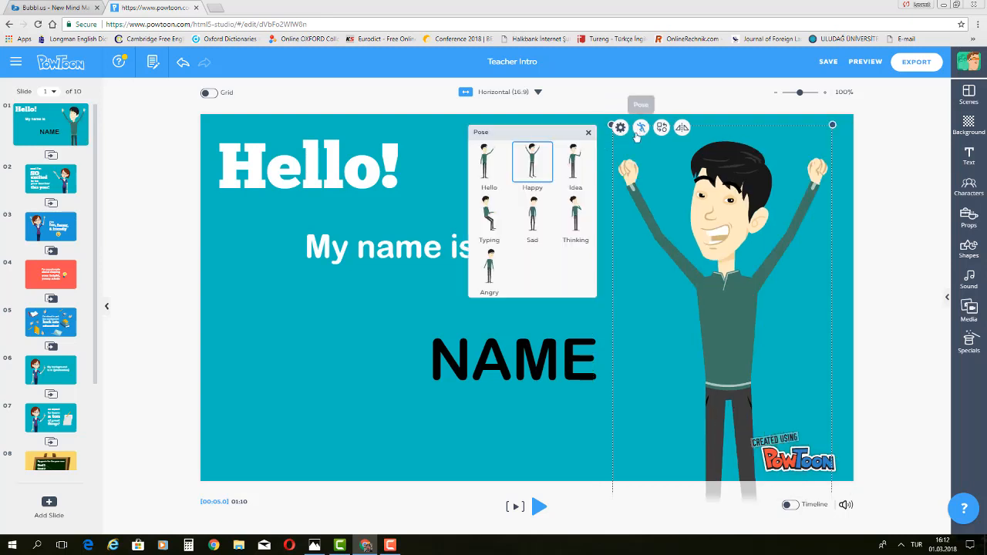
{"action": "left_click", "coordinate": [581, 215]}
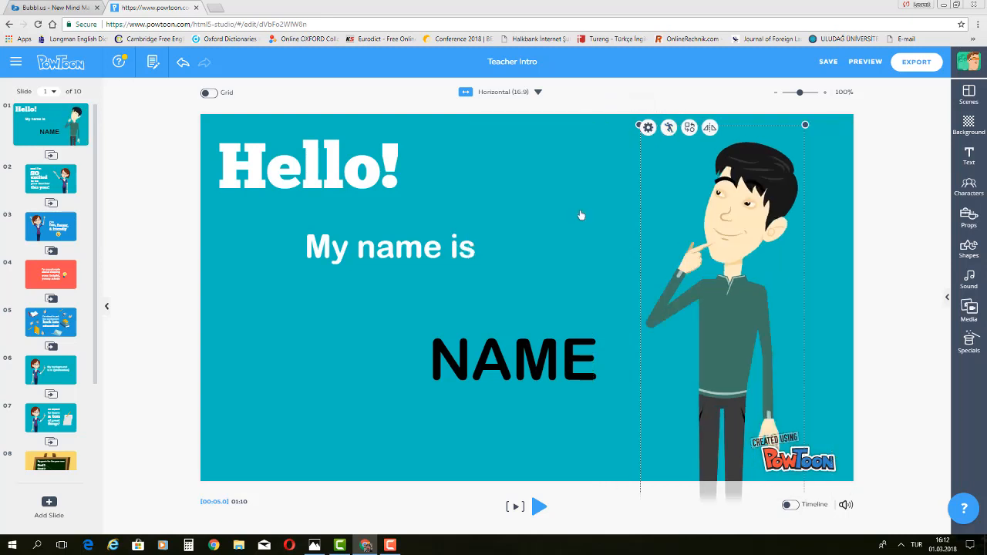
{"action": "left_click", "coordinate": [668, 128]}
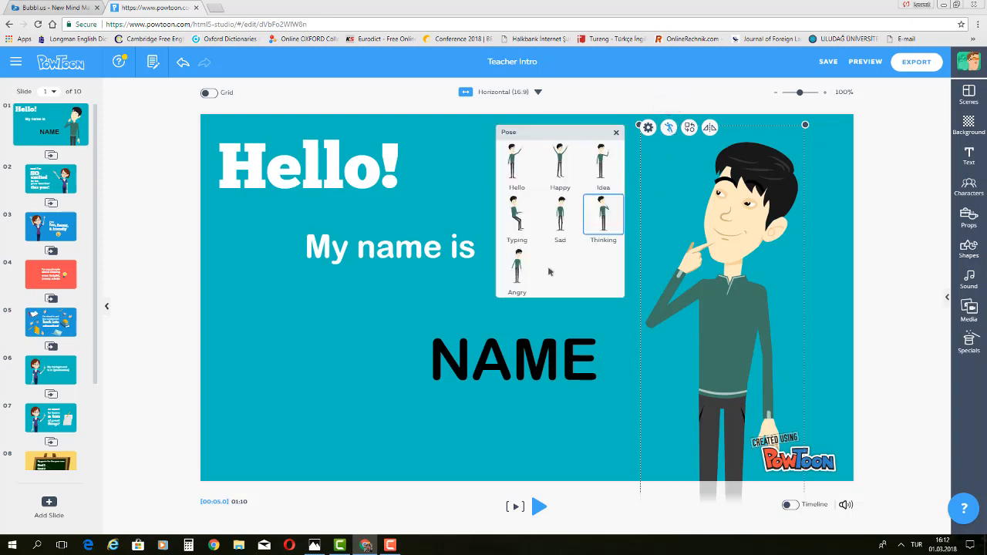
{"action": "left_click", "coordinate": [521, 270]}
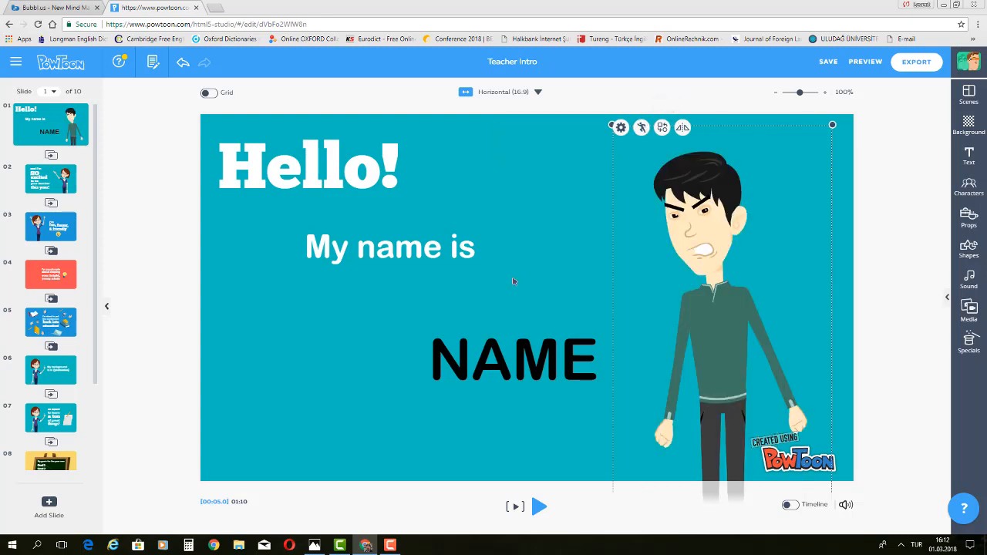
{"action": "left_click", "coordinate": [474, 431]}
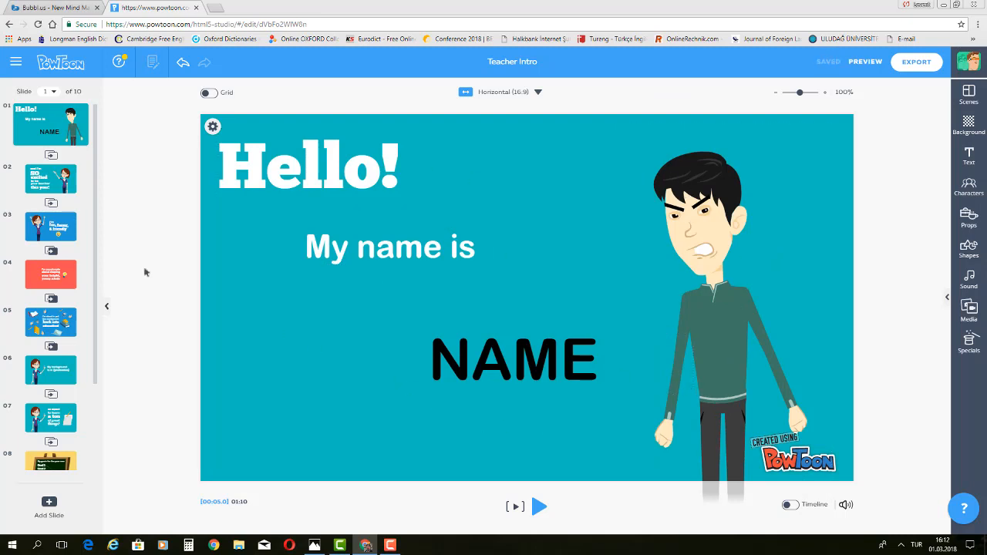
- Look through the slides after slide 1 and check that the "I'm passionate" text on slide 4 can be edited
{"action": "left_click", "coordinate": [51, 179]}
{"action": "left_click", "coordinate": [54, 232]}
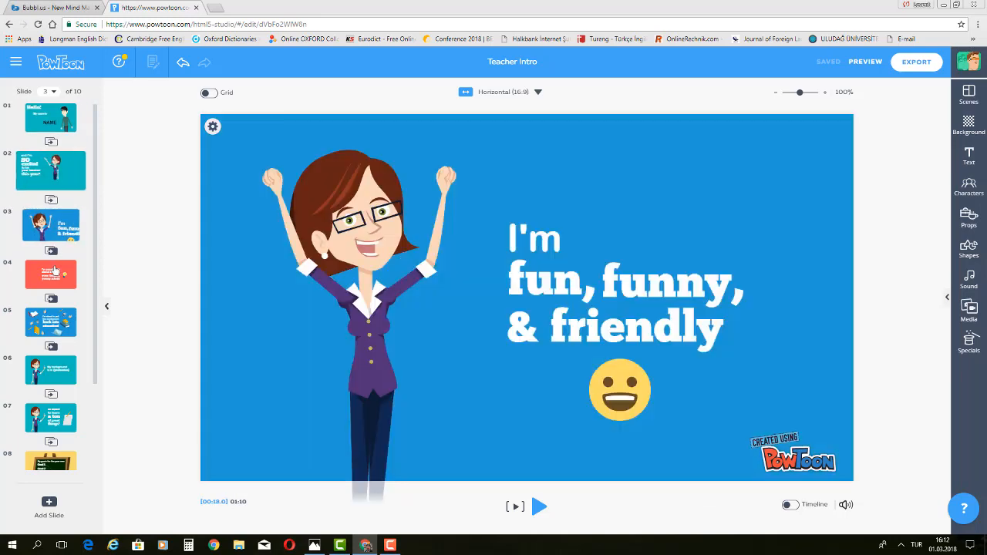
{"action": "left_click", "coordinate": [51, 276]}
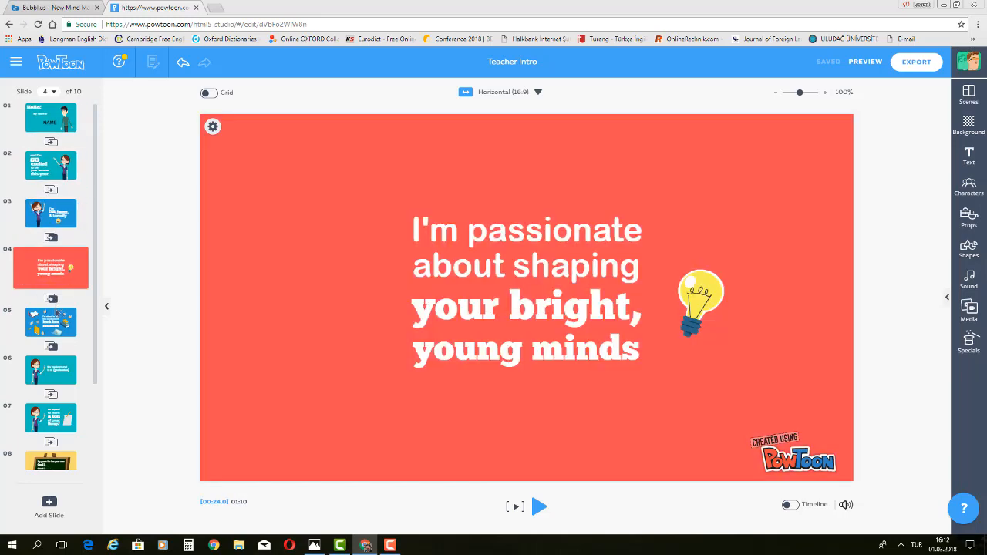
{"action": "left_click", "coordinate": [51, 364]}
{"action": "left_click", "coordinate": [51, 309]}
{"action": "left_click", "coordinate": [51, 262]}
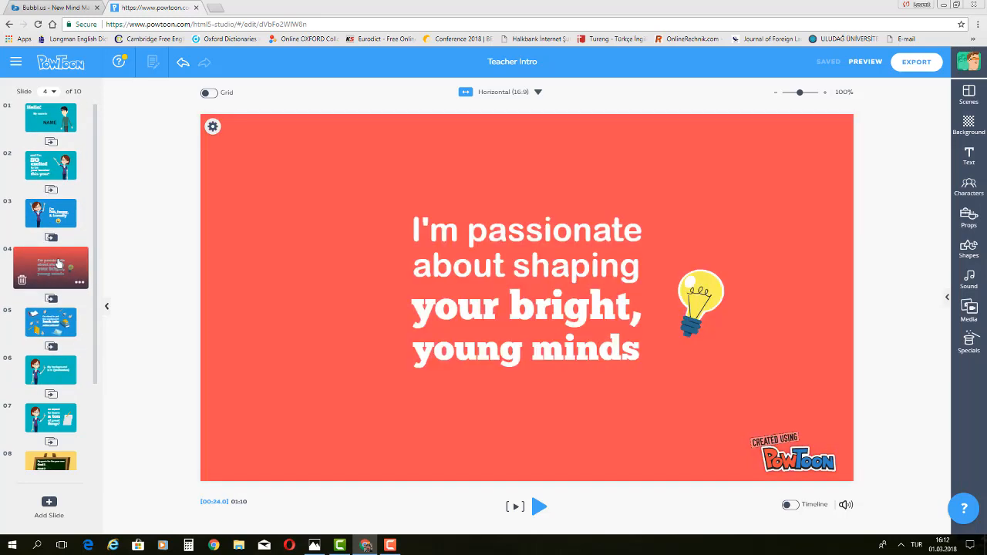
{"action": "left_click", "coordinate": [421, 234]}
{"action": "double_click", "coordinate": [421, 234]}
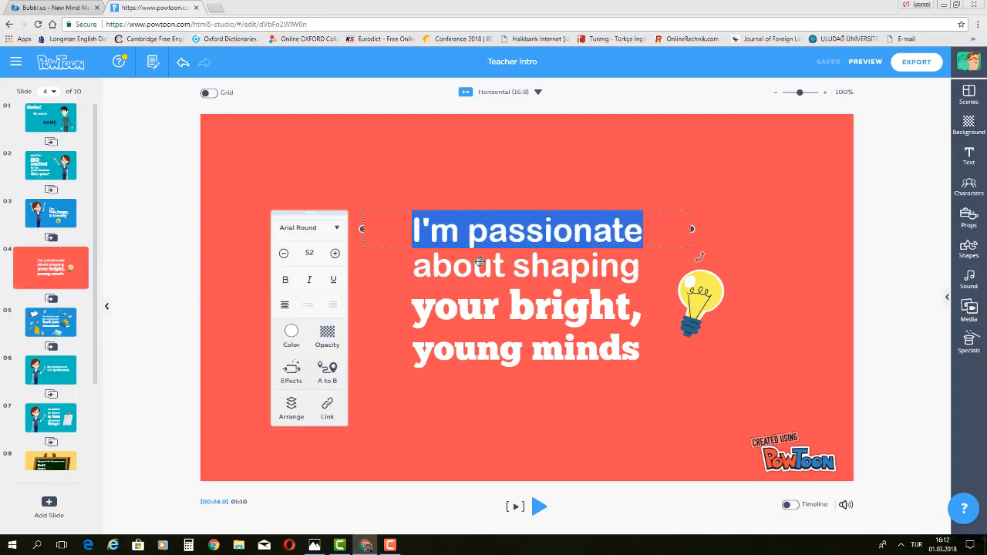
{"action": "left_click", "coordinate": [489, 422]}
- Try flipping the light bulb on slide 4 horizontally and flip it back
{"action": "left_click", "coordinate": [691, 311]}
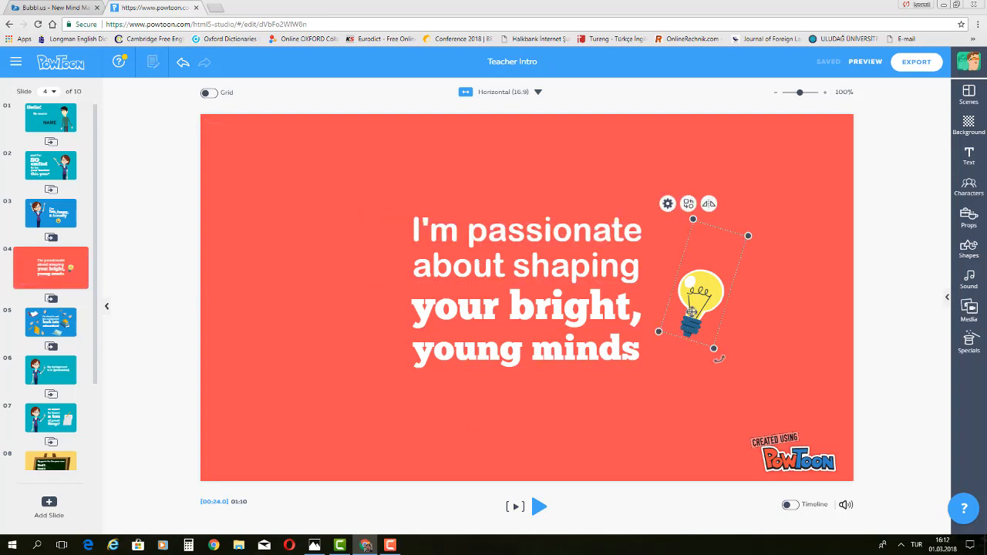
{"action": "left_click", "coordinate": [709, 203]}
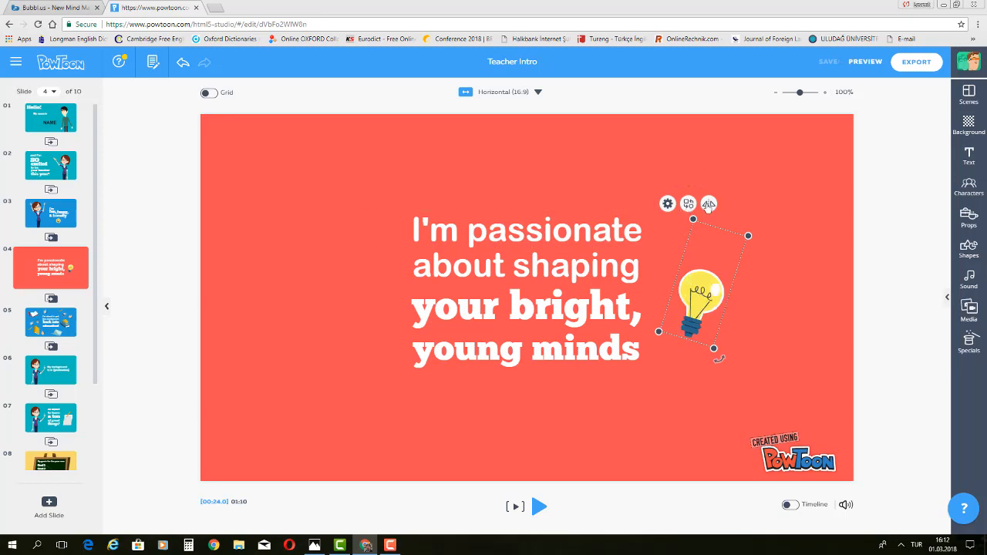
{"action": "left_click", "coordinate": [708, 204]}
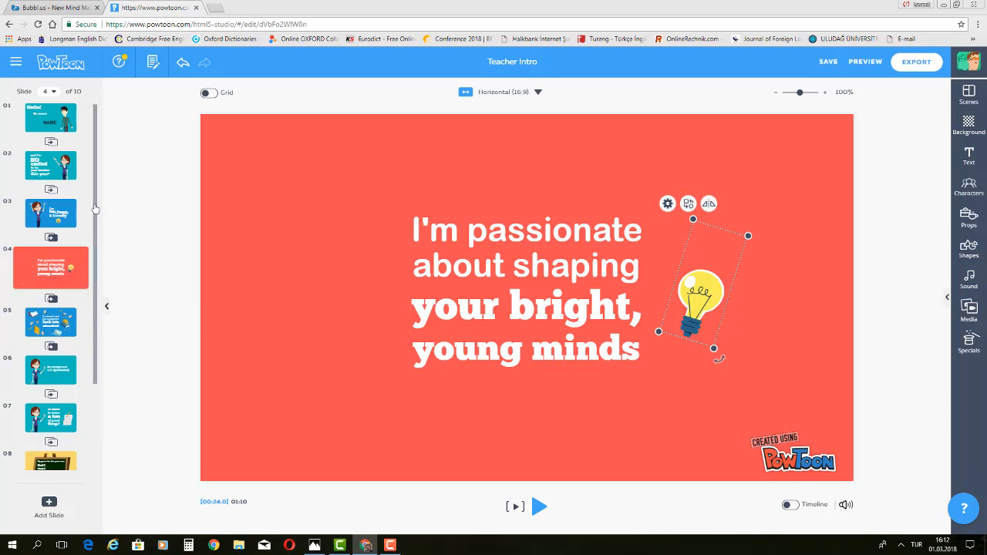
- Return to slide 1 and browse the scene categories of the Cartoon Look library, including My Scenes
{"action": "left_click", "coordinate": [48, 113]}
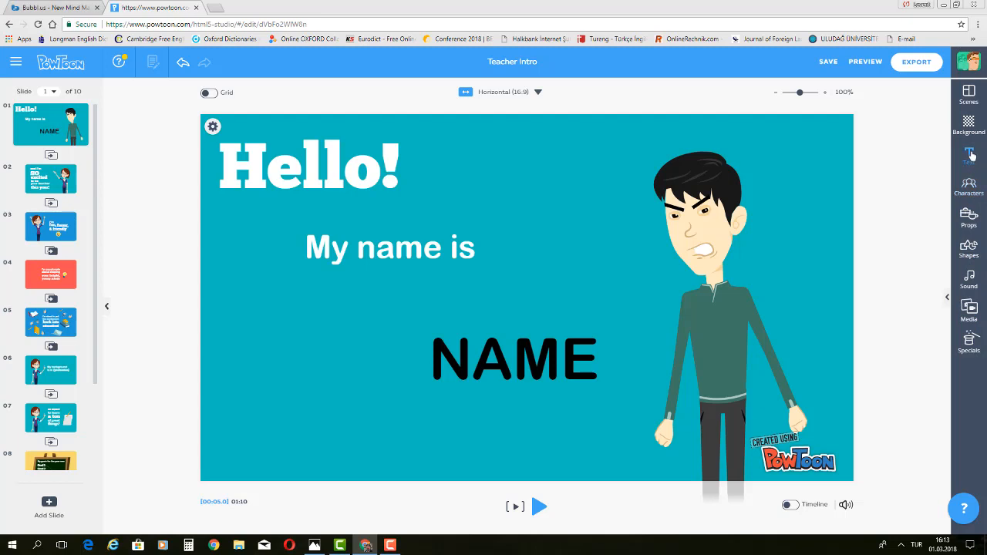
{"action": "left_click", "coordinate": [969, 94]}
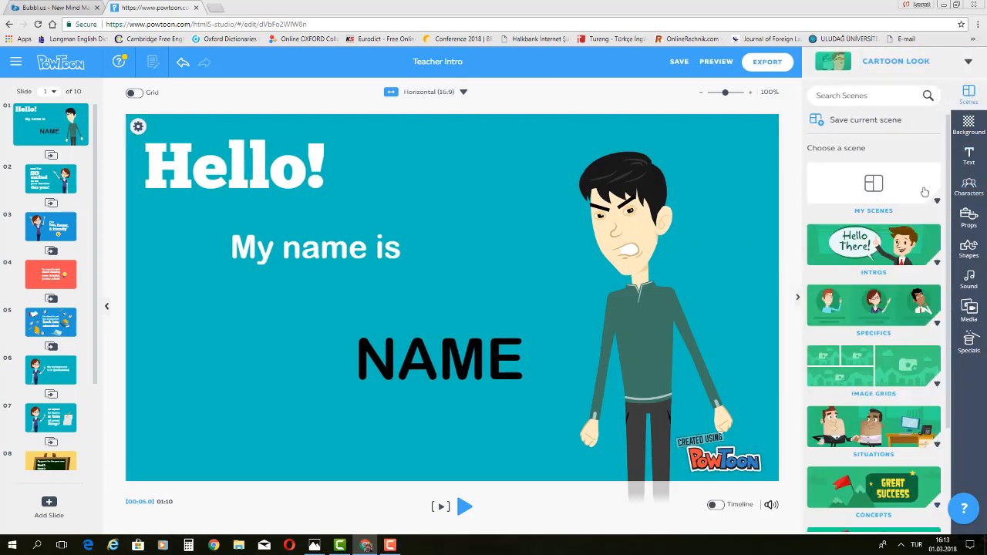
{"action": "left_click", "coordinate": [938, 202]}
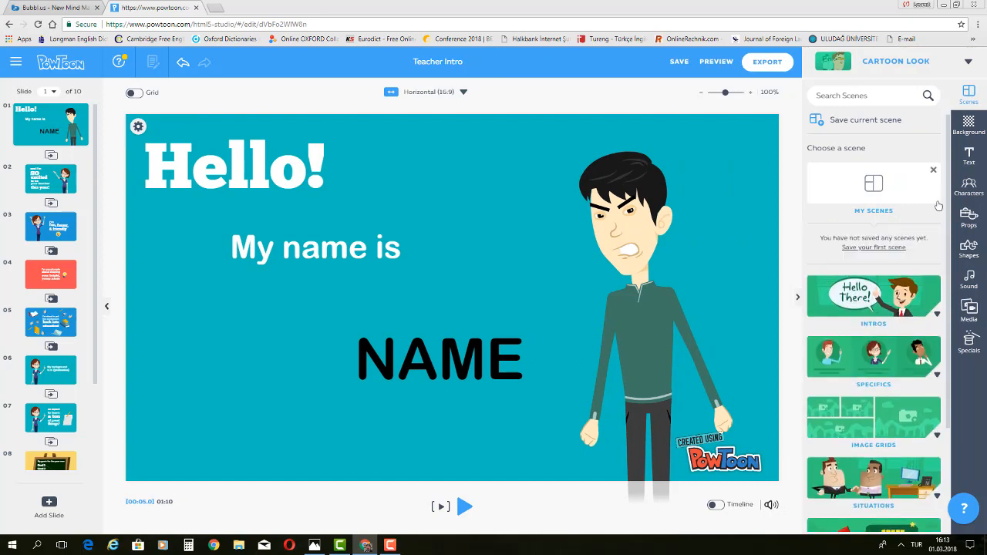
{"action": "left_click", "coordinate": [935, 172]}
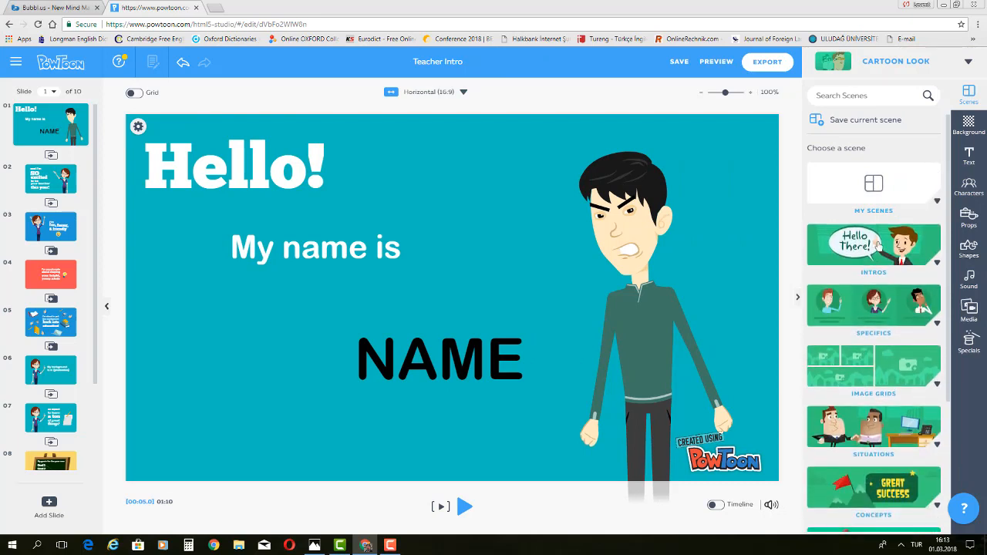
{"action": "scroll", "coordinate": [870, 239], "scroll_direction": "down", "scroll_amount": 1}
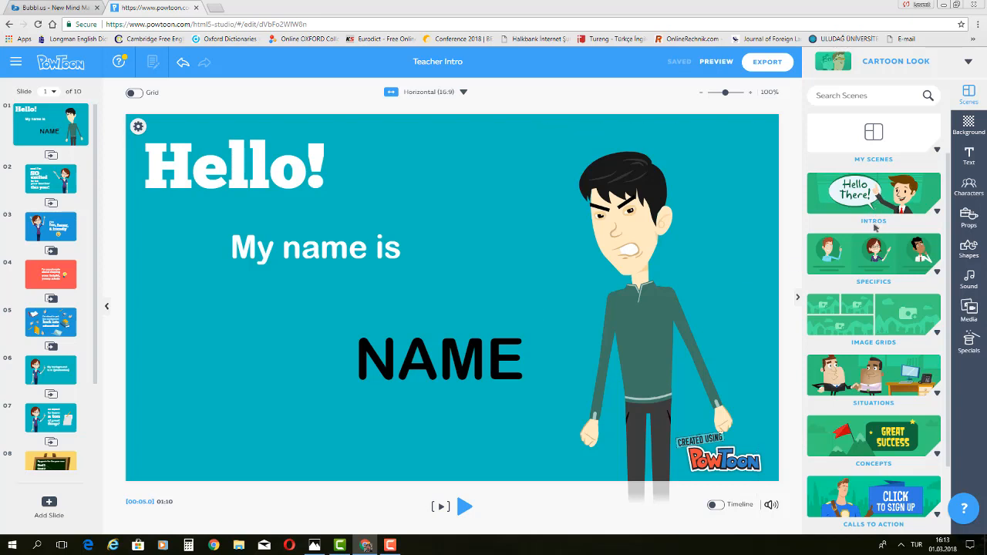
{"action": "scroll", "coordinate": [883, 291], "scroll_direction": "down", "scroll_amount": 1}
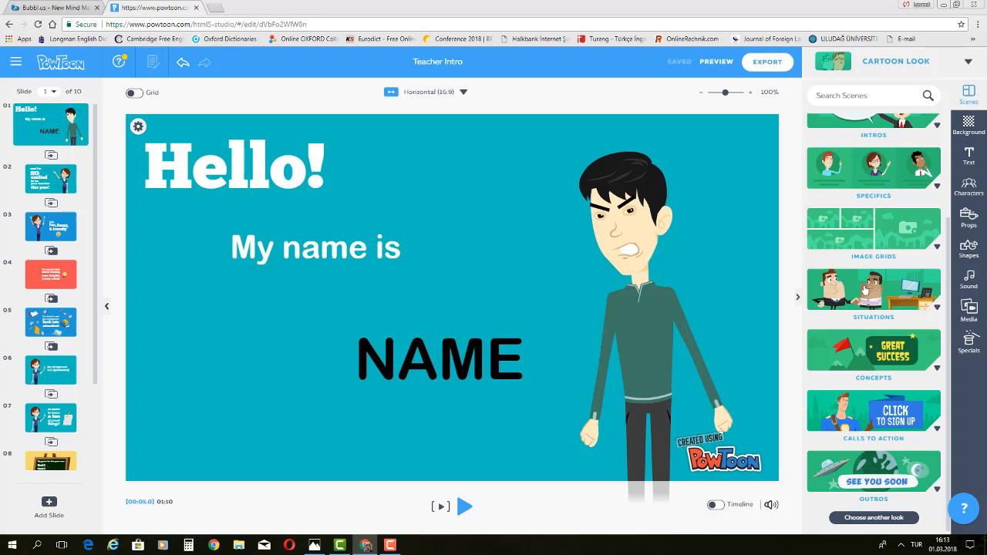
- Try several Situations scenes on slide 1, including Signing a Contract, and settle on the airport waiting area with two seated travellers
{"action": "left_click", "coordinate": [864, 290]}
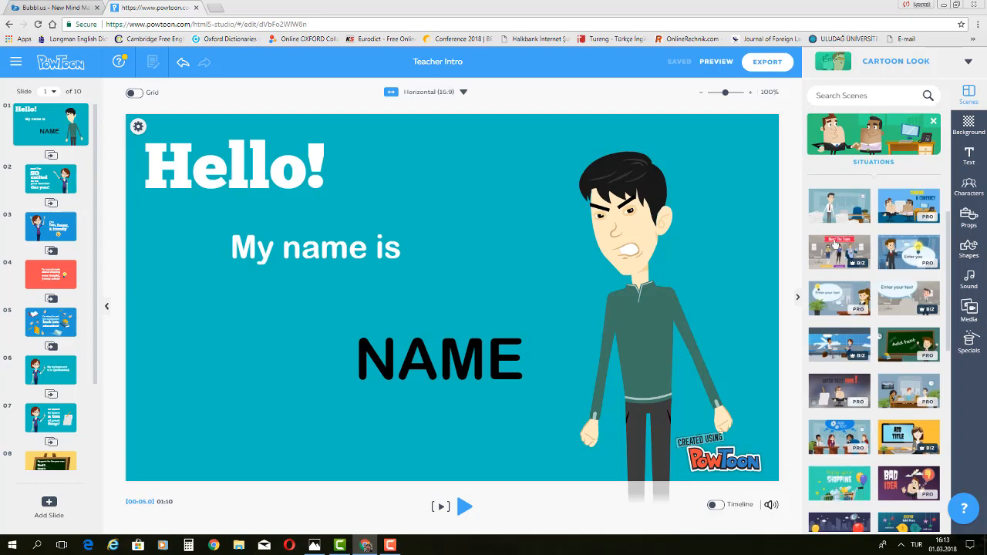
{"action": "left_click", "coordinate": [839, 209]}
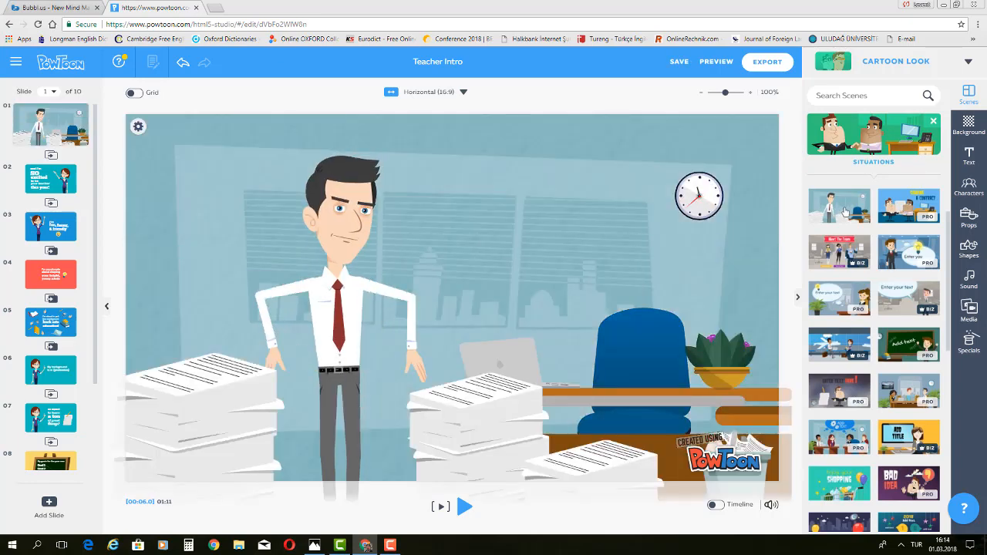
{"action": "left_click", "coordinate": [927, 213]}
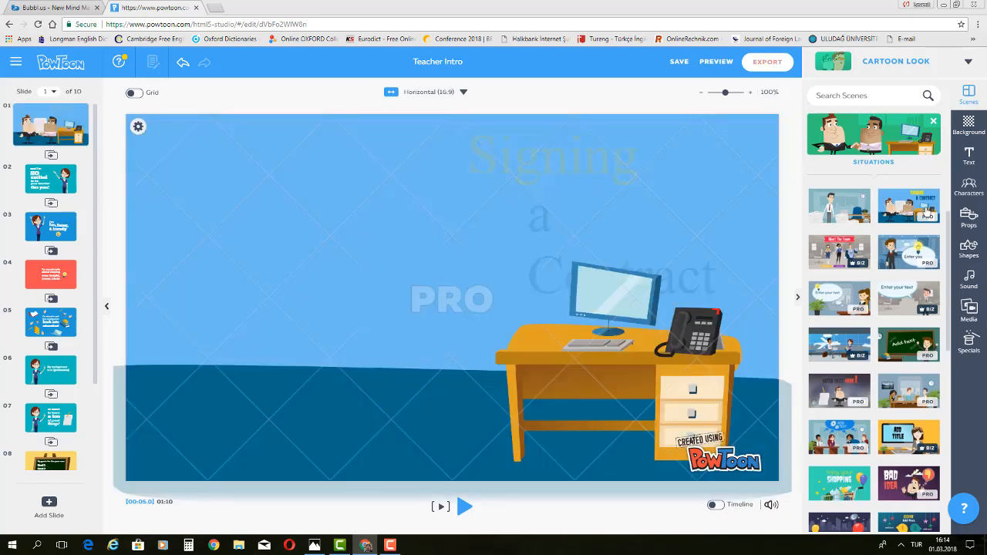
{"action": "left_click", "coordinate": [909, 303]}
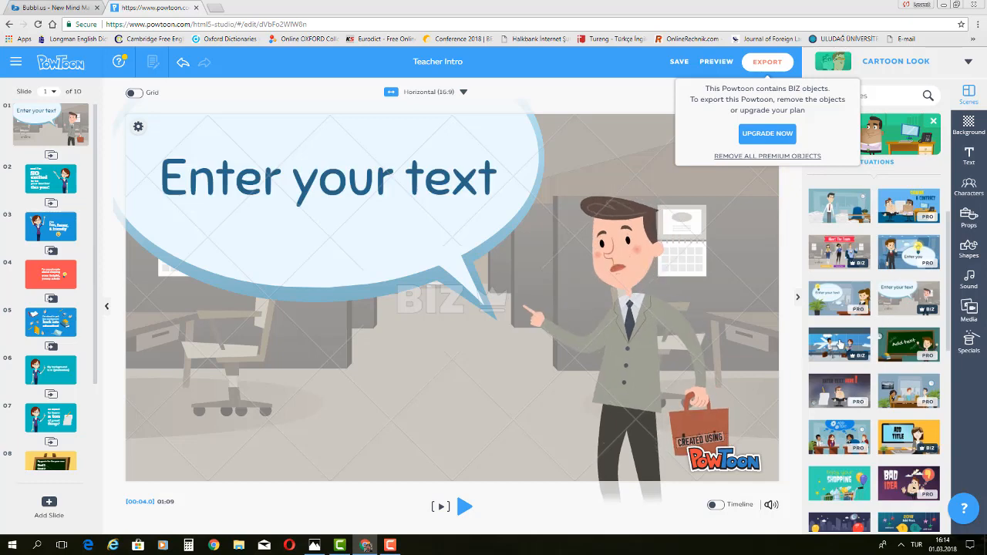
{"action": "left_click", "coordinate": [841, 347]}
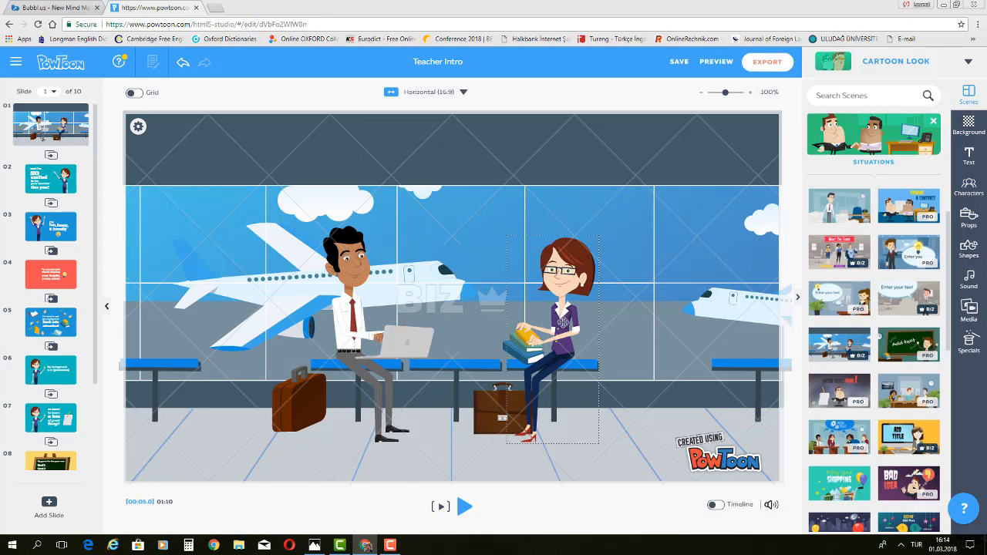
- Try flipping the seated woman in the airport scene horizontally and flip her back
{"action": "left_click", "coordinate": [563, 322]}
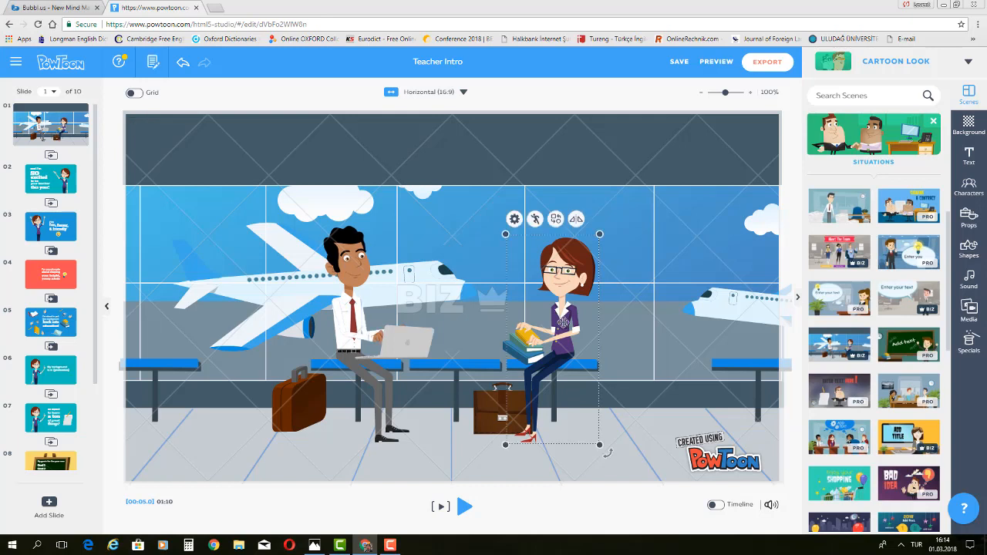
{"action": "left_click", "coordinate": [576, 221]}
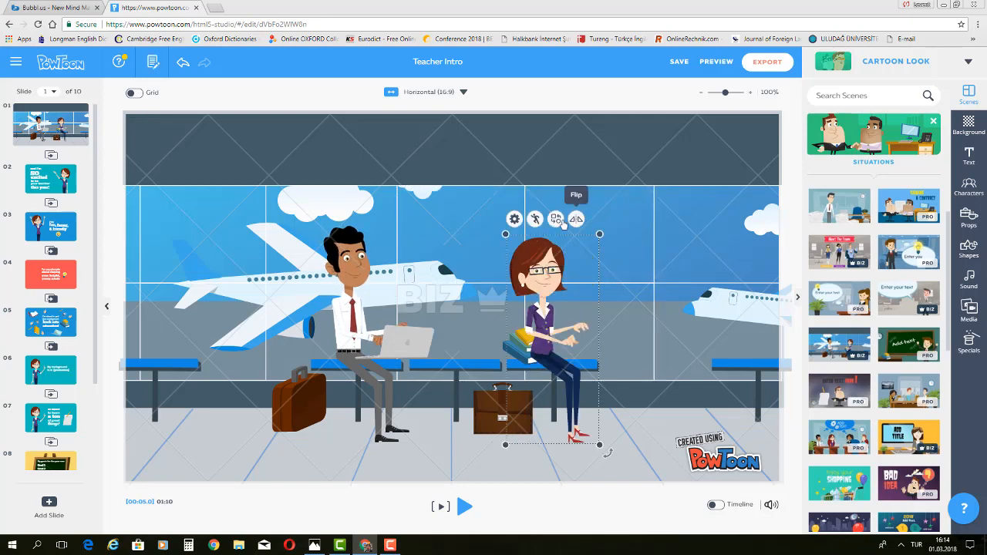
{"action": "left_click", "coordinate": [577, 221]}
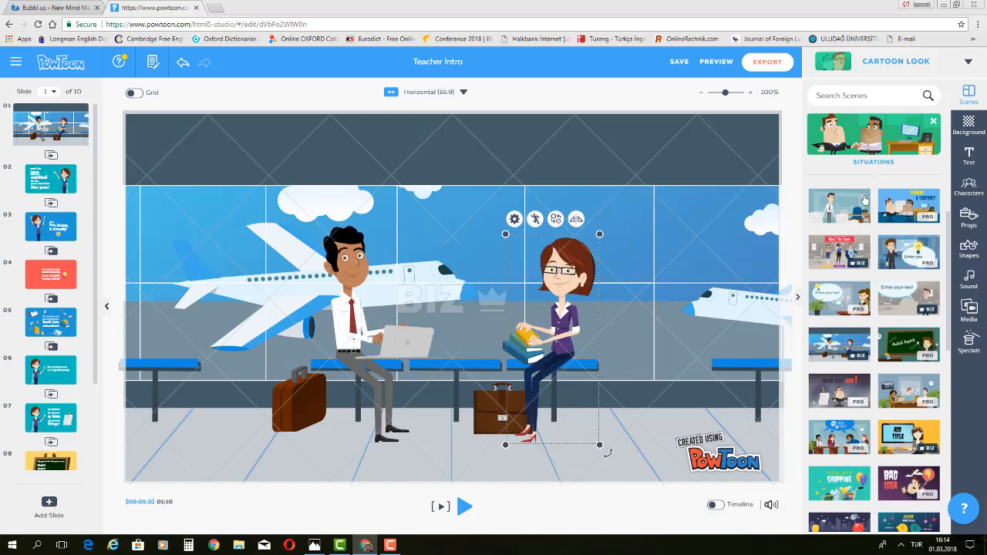
- Add the red ribbon title design from the Titles category and move it to the upper edge of the airport scene
{"action": "left_click", "coordinate": [970, 155]}
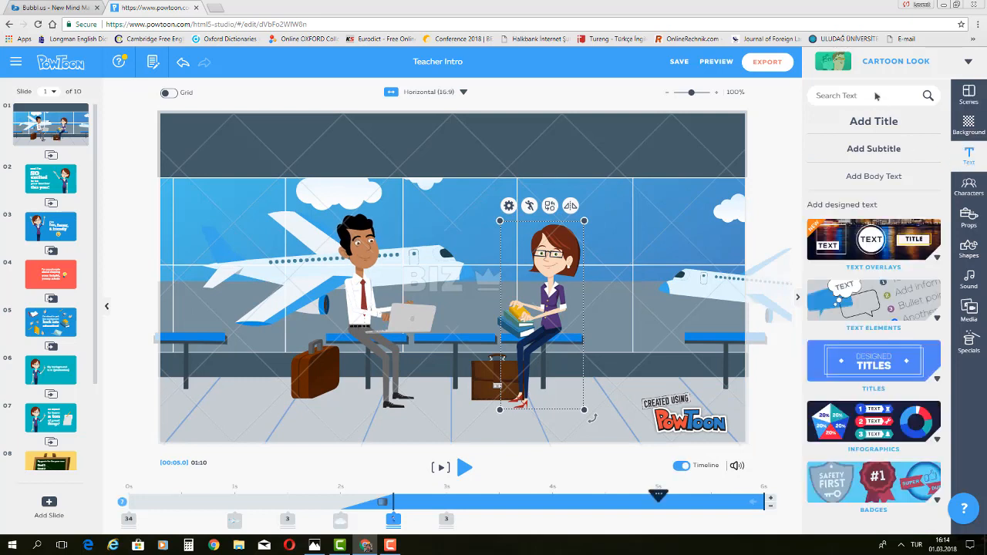
{"action": "left_click", "coordinate": [872, 352]}
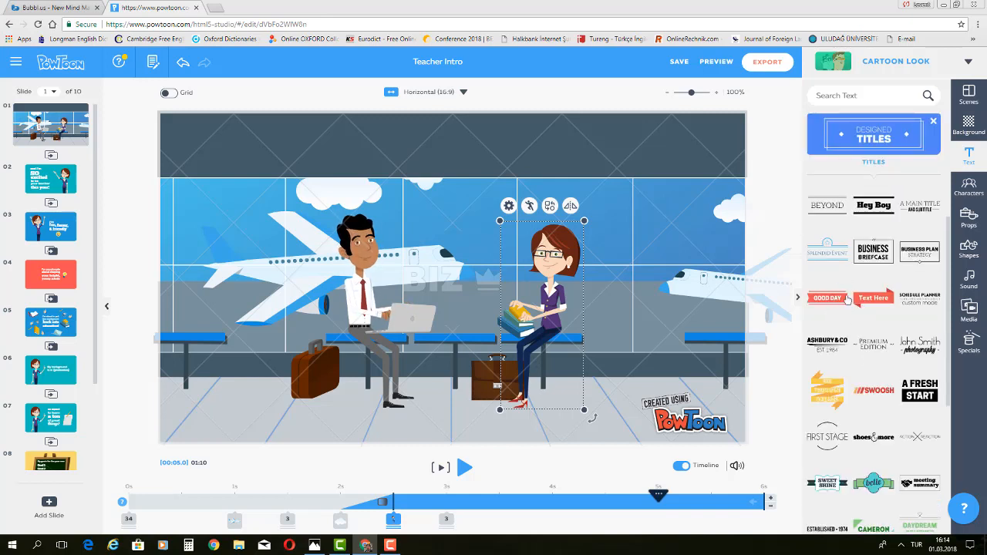
{"action": "left_click", "coordinate": [874, 299]}
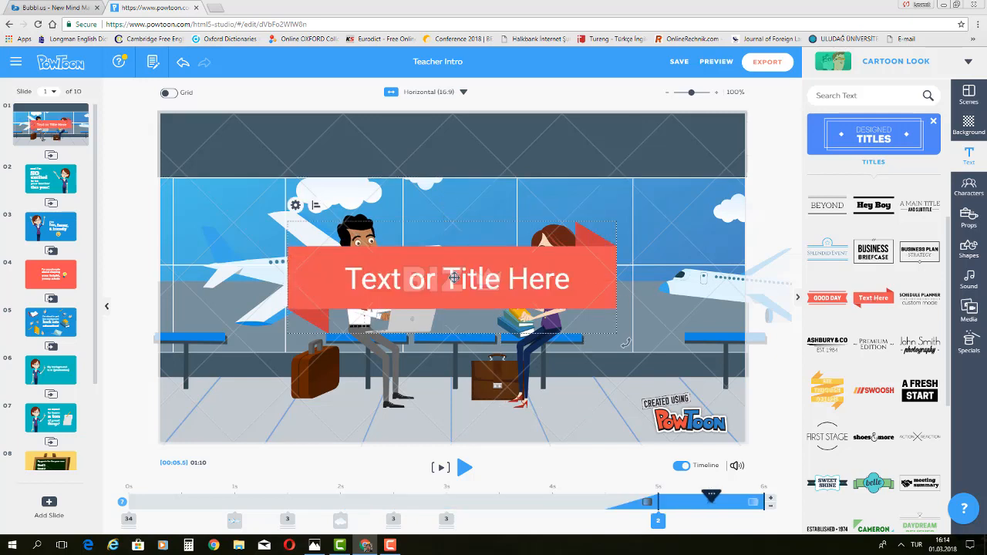
{"action": "left_click_drag", "start_coordinate": [455, 277], "coordinate": [476, 121]}
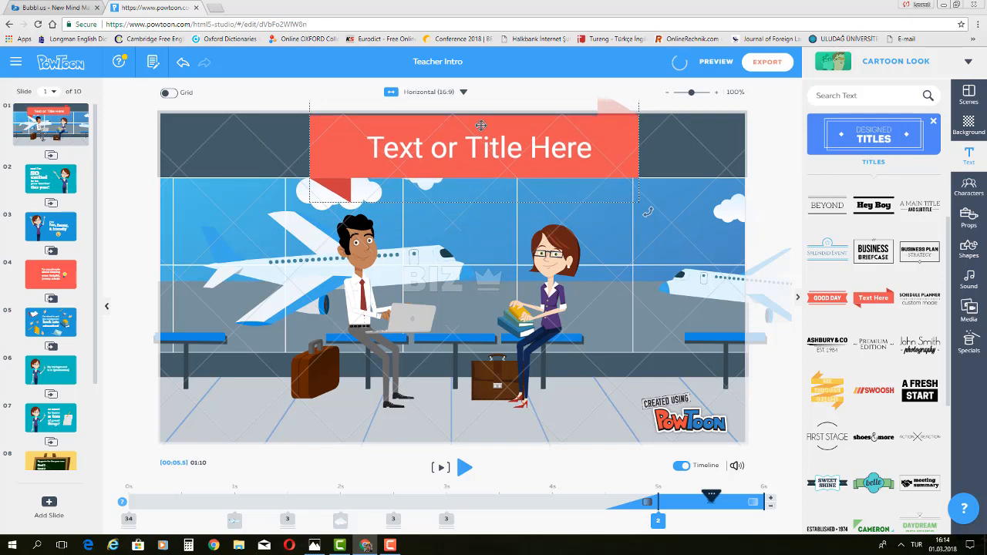
- Replace the ribbon's placeholder text with "A Day in the Airport" and reduce its font size to 48
{"action": "double_click", "coordinate": [401, 154]}
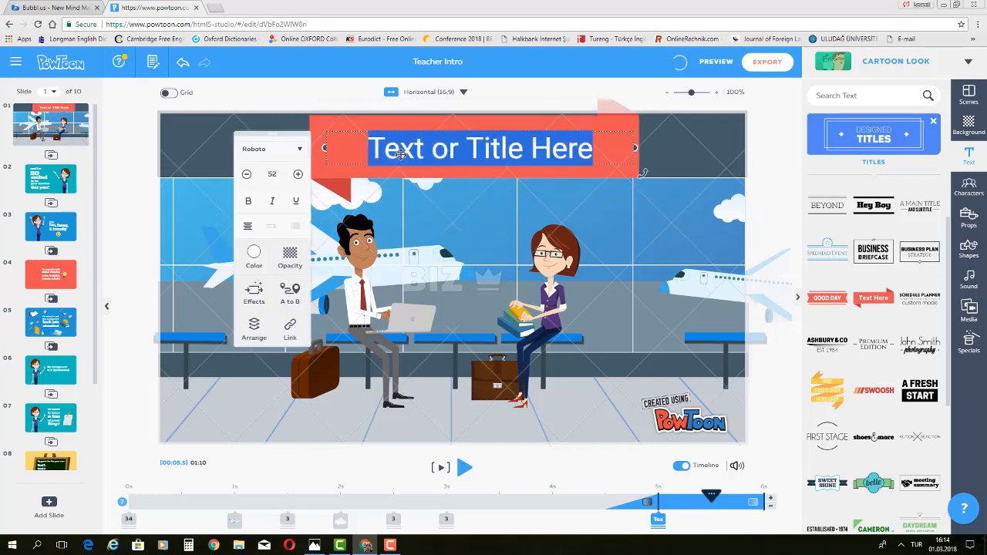
{"action": "type", "text": "A"}
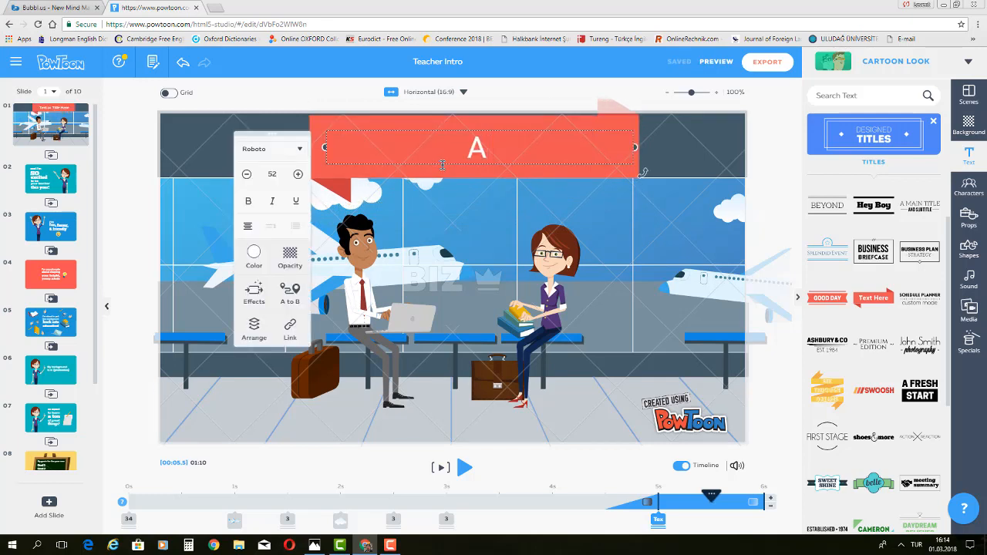
{"action": "type", "text": " Day "}
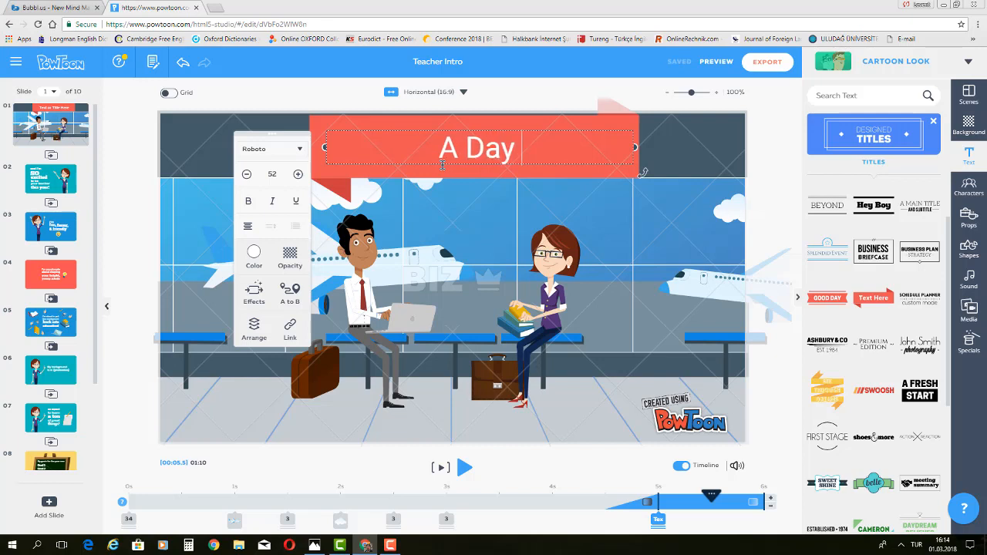
{"action": "type", "text": "in the "}
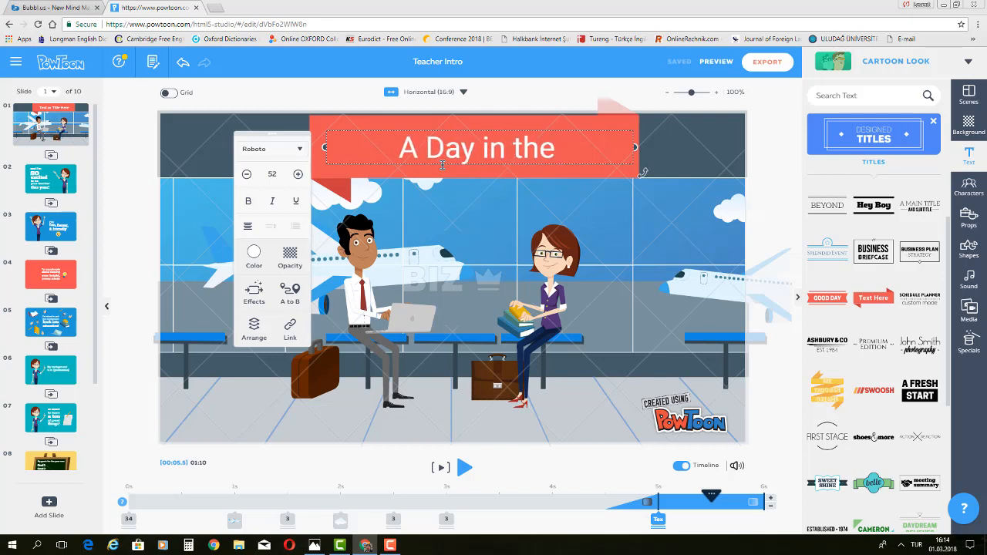
{"action": "type", "text": "Airport"}
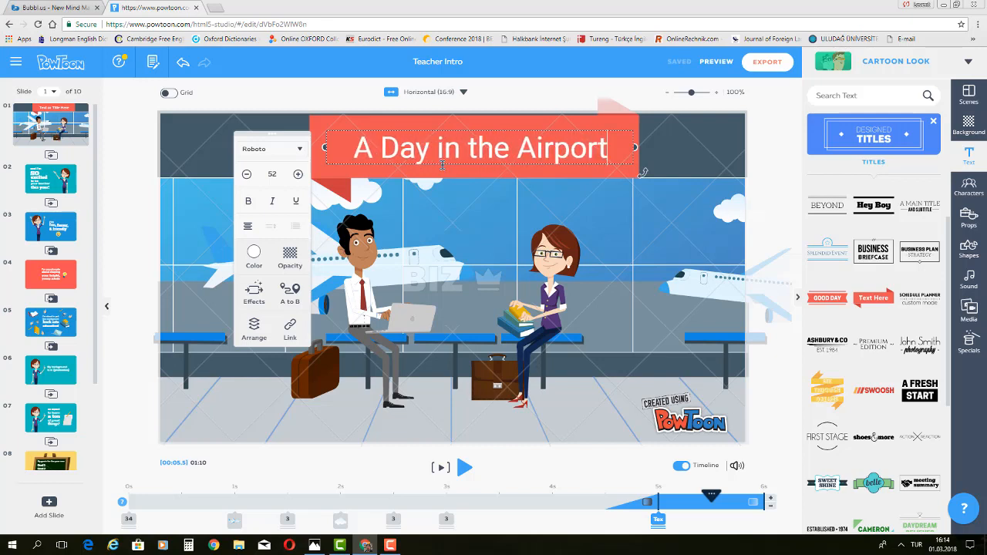
{"action": "left_click", "coordinate": [246, 175]}
{"action": "left_click", "coordinate": [246, 176]}
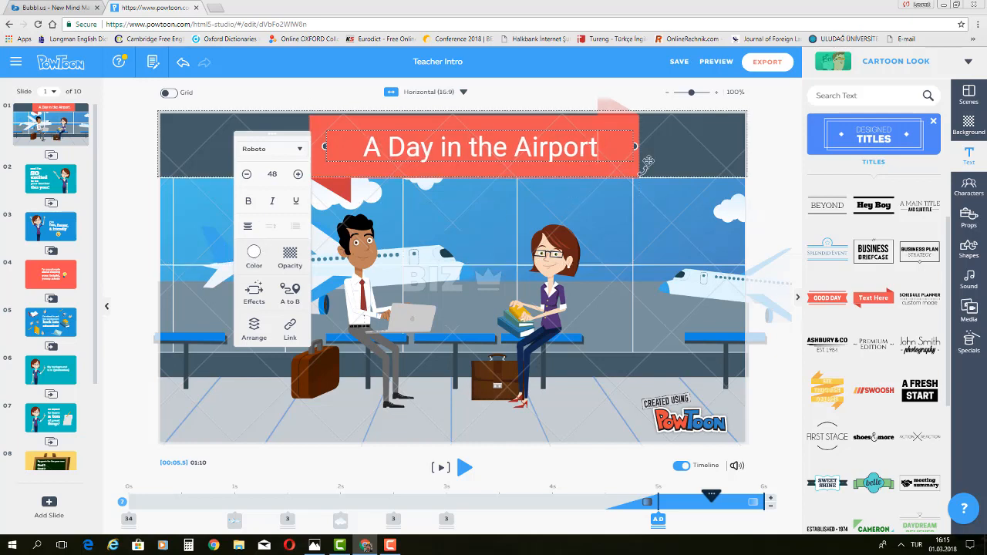
{"action": "left_click", "coordinate": [699, 160]}
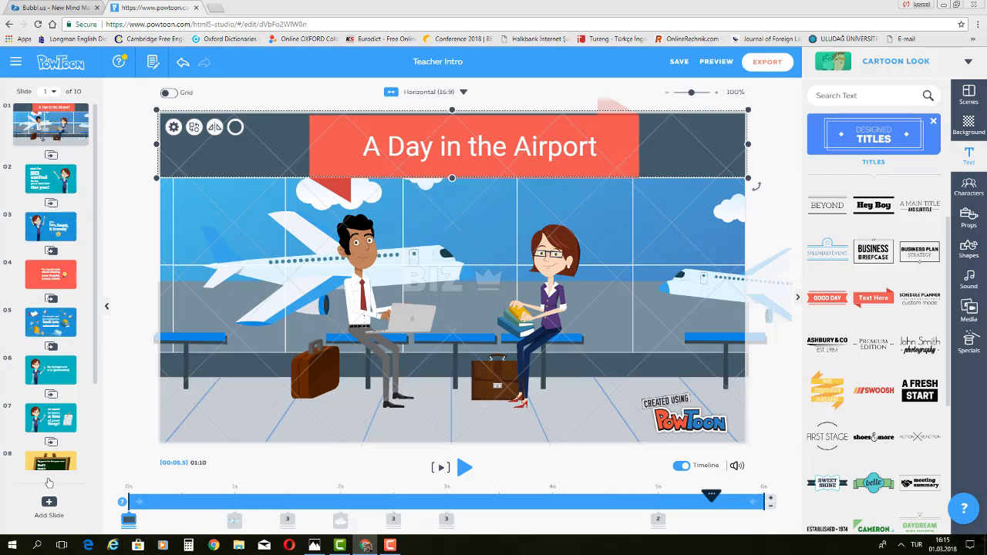
- Preview the Powtoon as a movie, pause it on the second slide and close the preview
{"action": "left_click", "coordinate": [715, 68]}
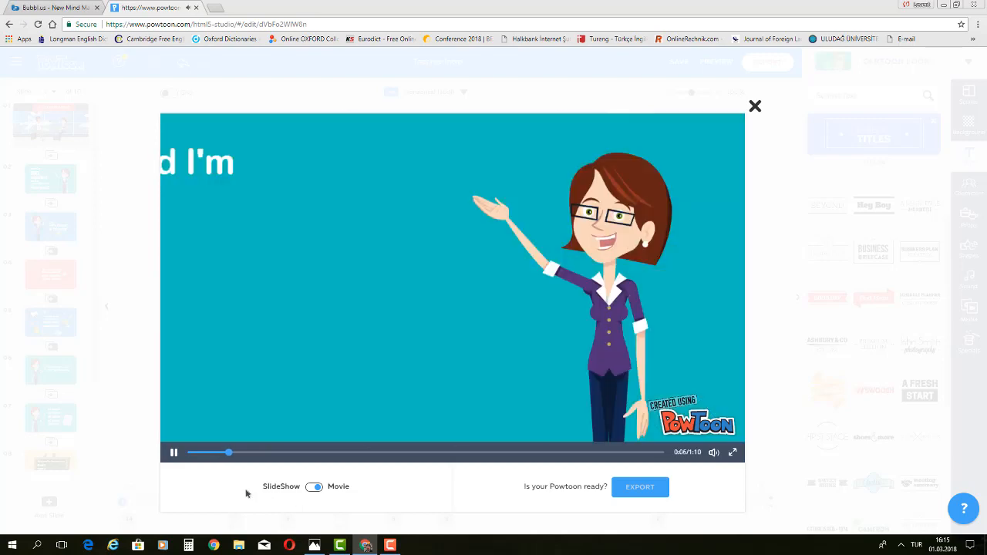
{"action": "left_click", "coordinate": [173, 453]}
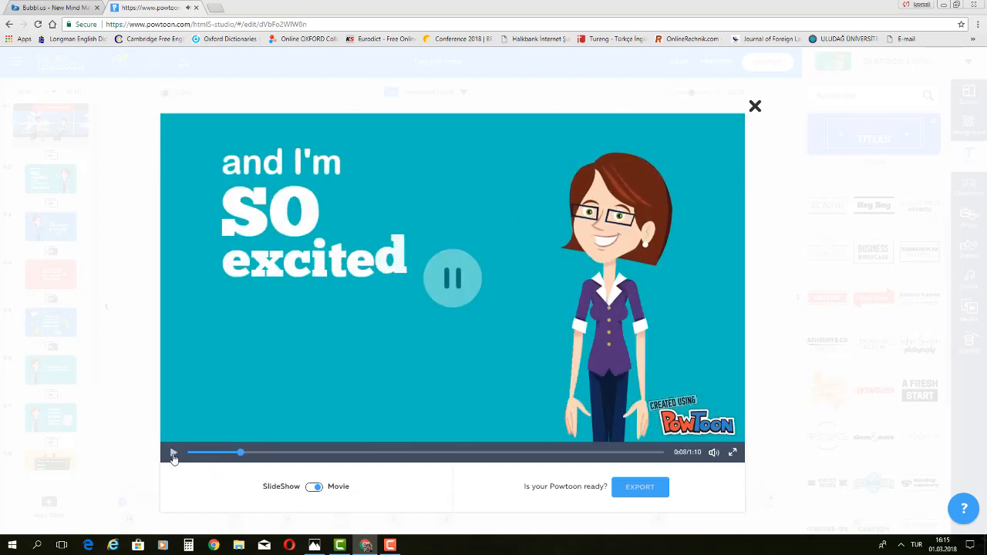
{"action": "left_click", "coordinate": [752, 107]}
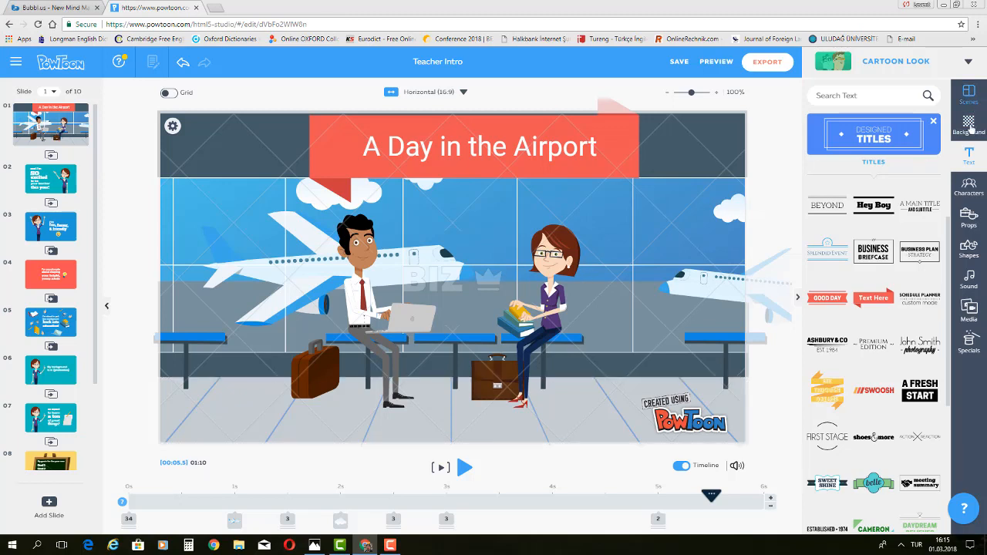
- Collapse the Titles library and check whether the Powtoon can be exported, leaving the upgrade offer unused
{"action": "left_click", "coordinate": [933, 121]}
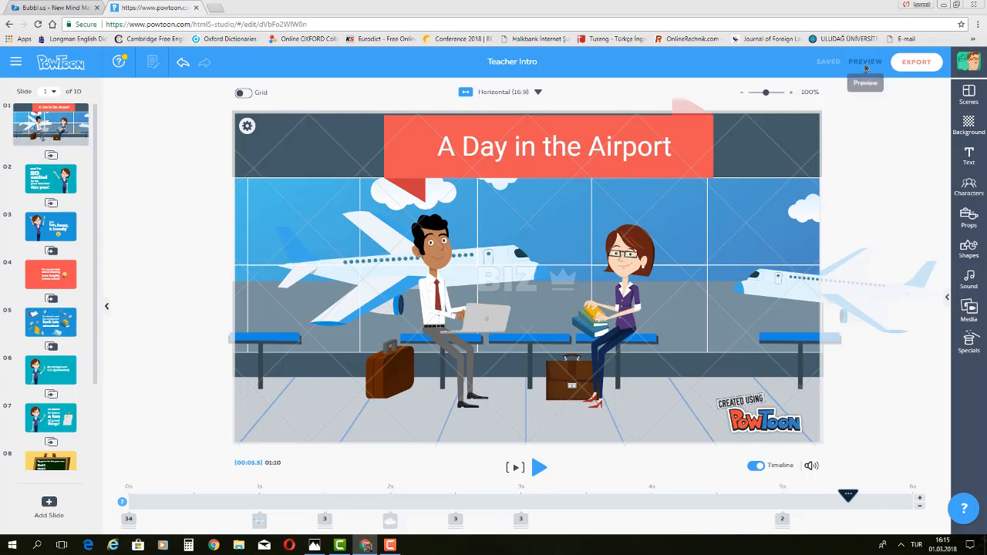
{"action": "left_click", "coordinate": [911, 67]}
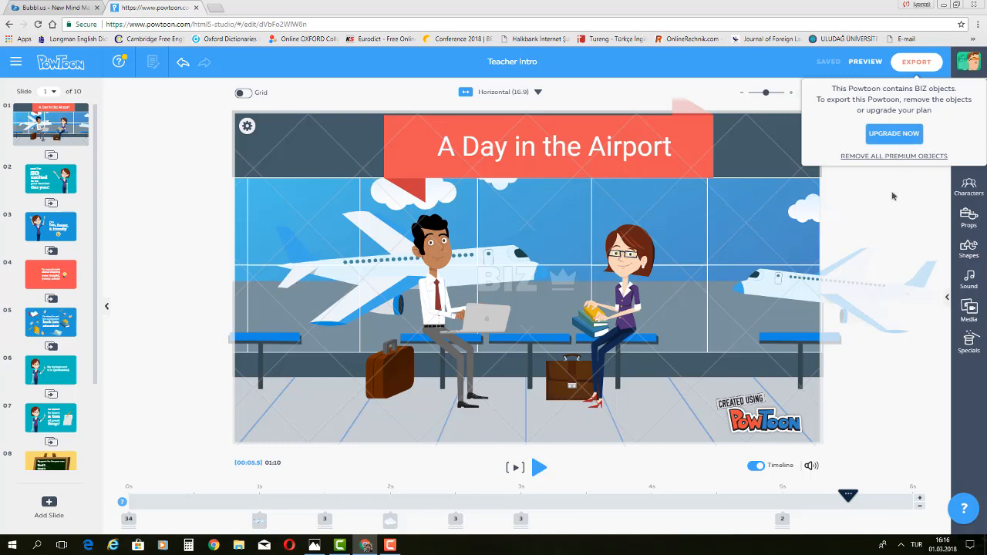
{"action": "left_click", "coordinate": [887, 268]}
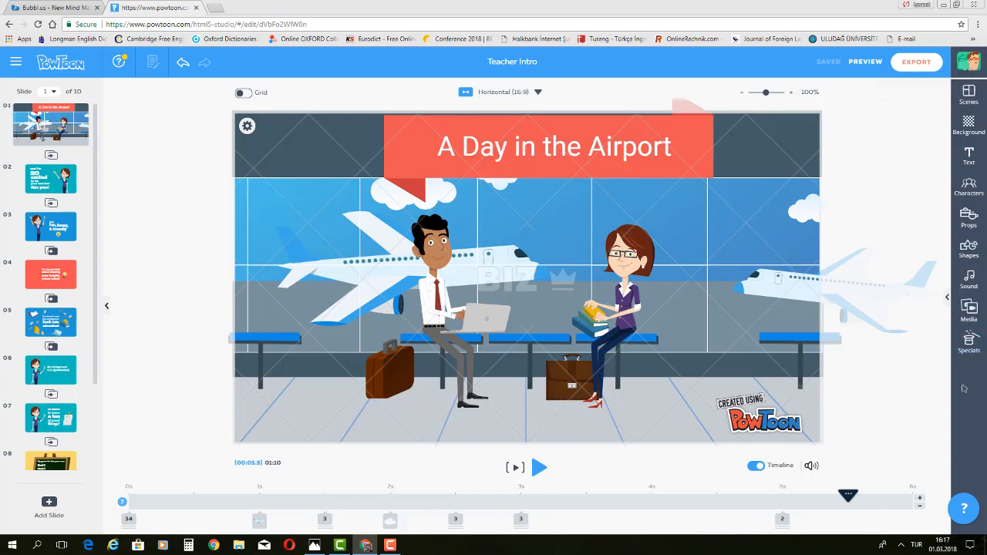
- Examine the seated woman's available poses, object settings and enter/exit effects without changing them
{"action": "left_click", "coordinate": [637, 321]}
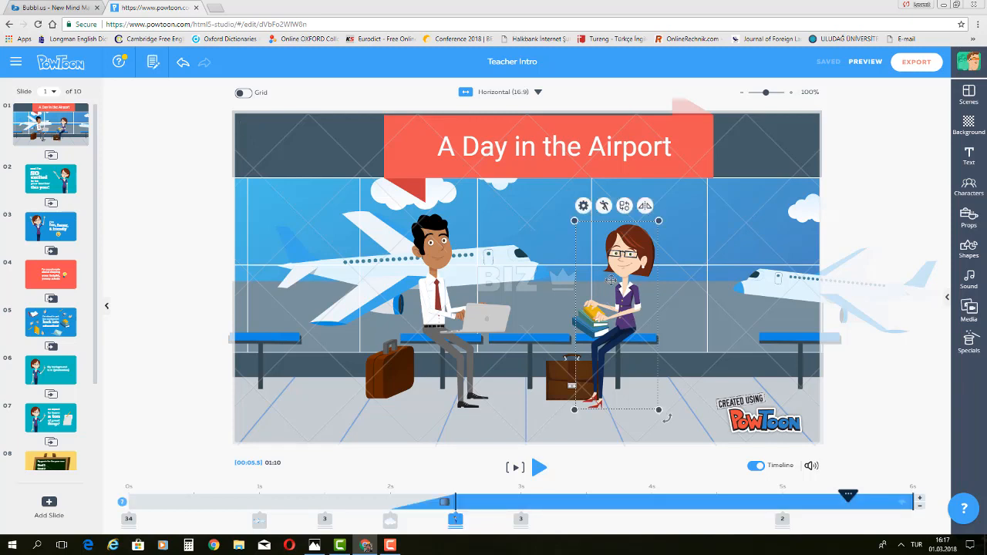
{"action": "left_click", "coordinate": [604, 206]}
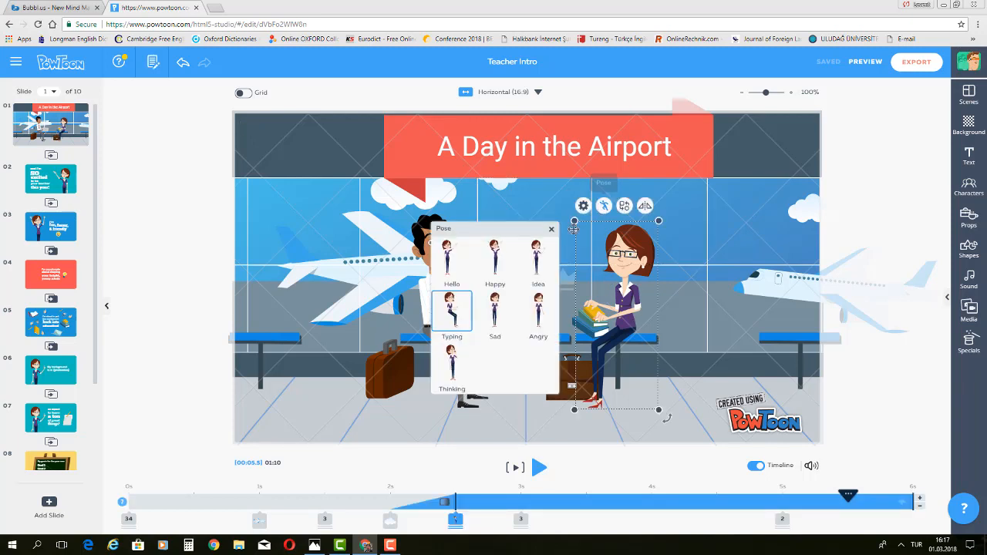
{"action": "left_click", "coordinate": [585, 206]}
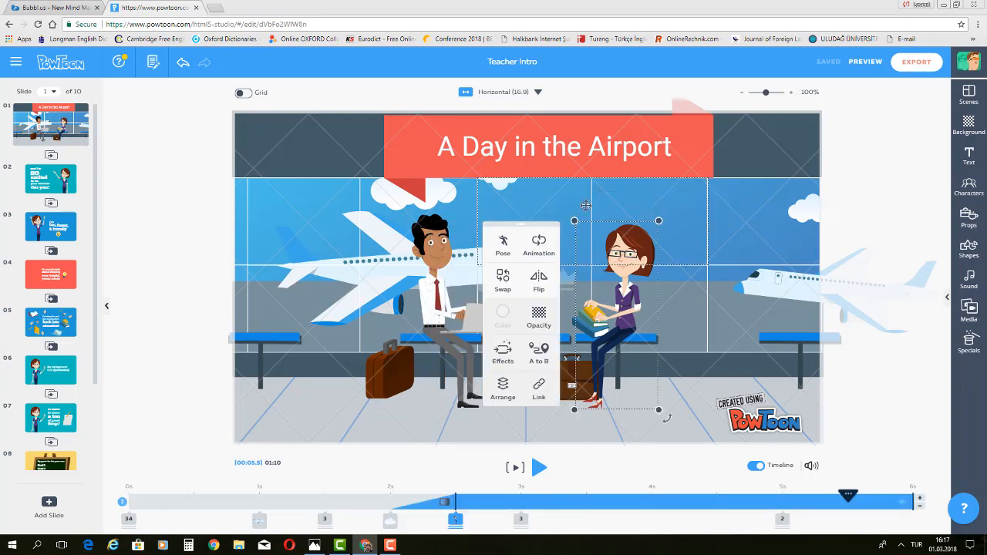
{"action": "left_click", "coordinate": [503, 355]}
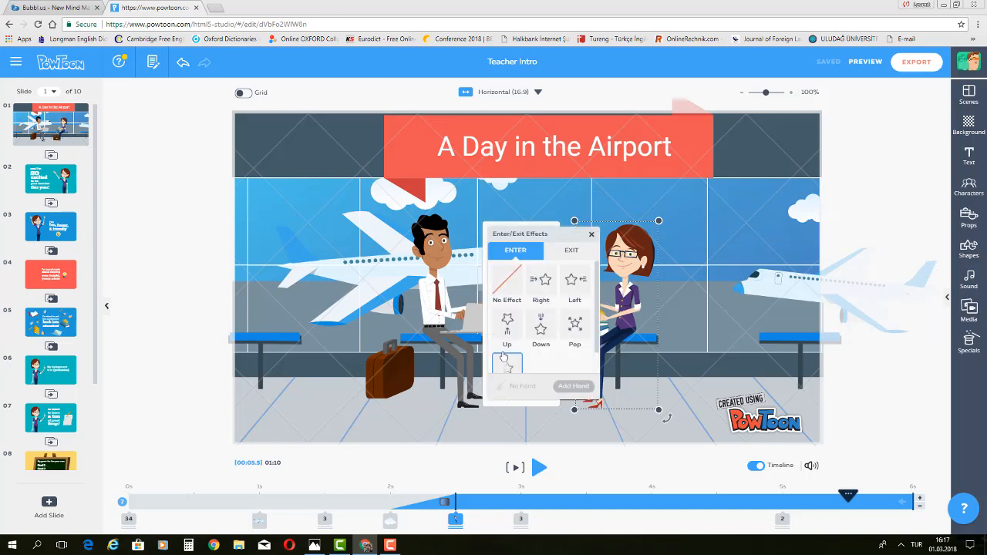
{"action": "left_click", "coordinate": [591, 234]}
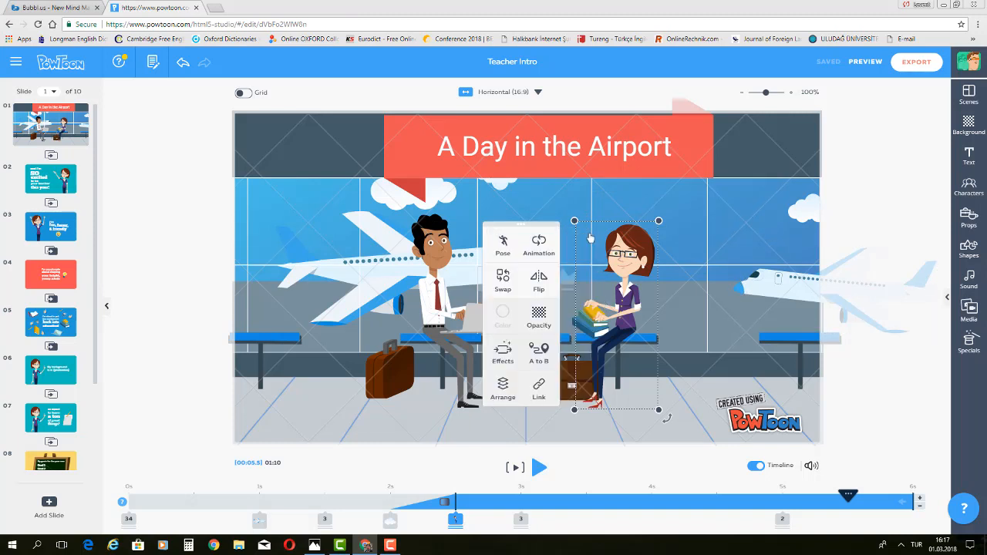
{"action": "left_click", "coordinate": [764, 239]}
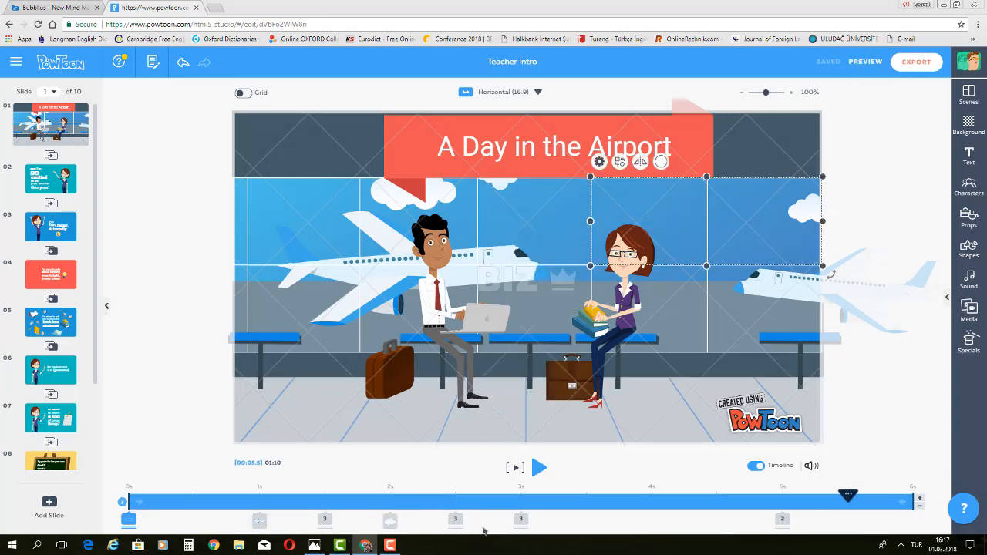
- Switch between the Bubbl.us Colours mind map and the Powtoon editor to review both tools, ending in Powtoon
{"action": "mouse_move", "coordinate": [394, 546]}
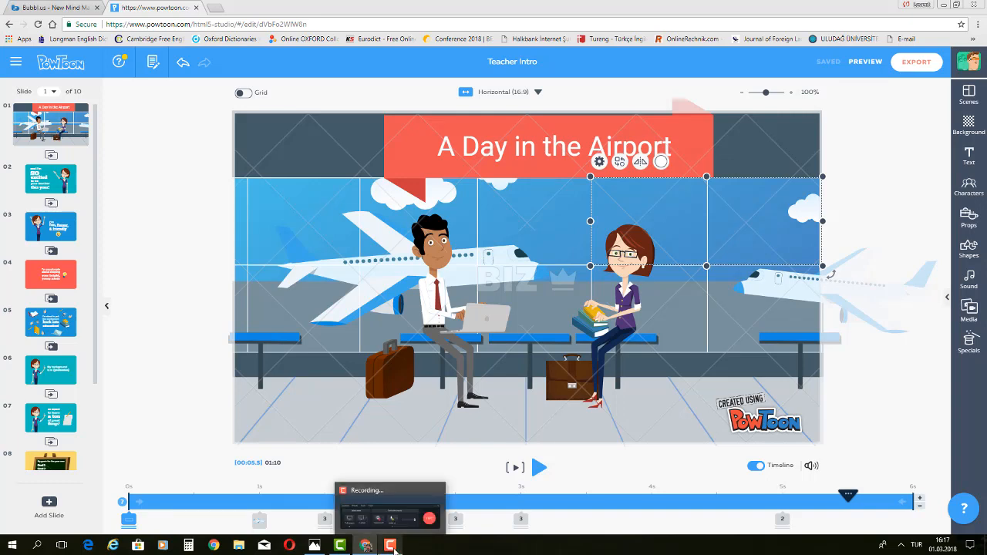
{"action": "left_click", "coordinate": [38, 11]}
{"action": "left_click", "coordinate": [158, 9]}
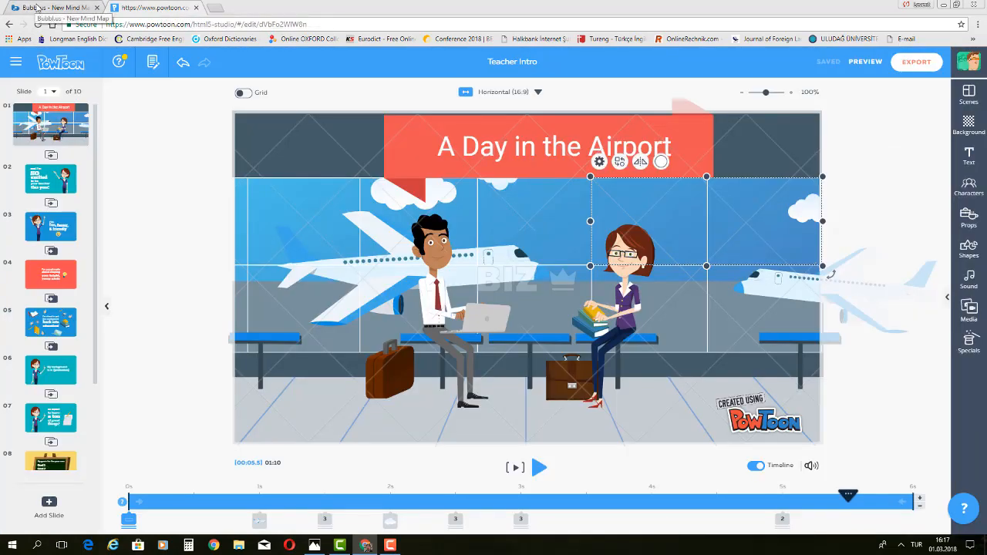
{"action": "left_click", "coordinate": [39, 8]}
{"action": "left_click", "coordinate": [143, 9]}
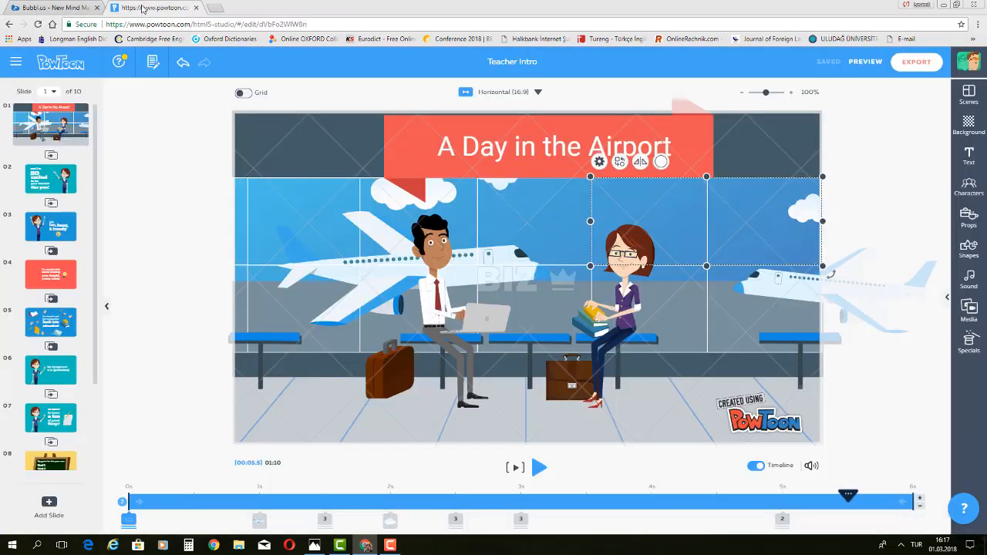
{"action": "left_click", "coordinate": [54, 9]}
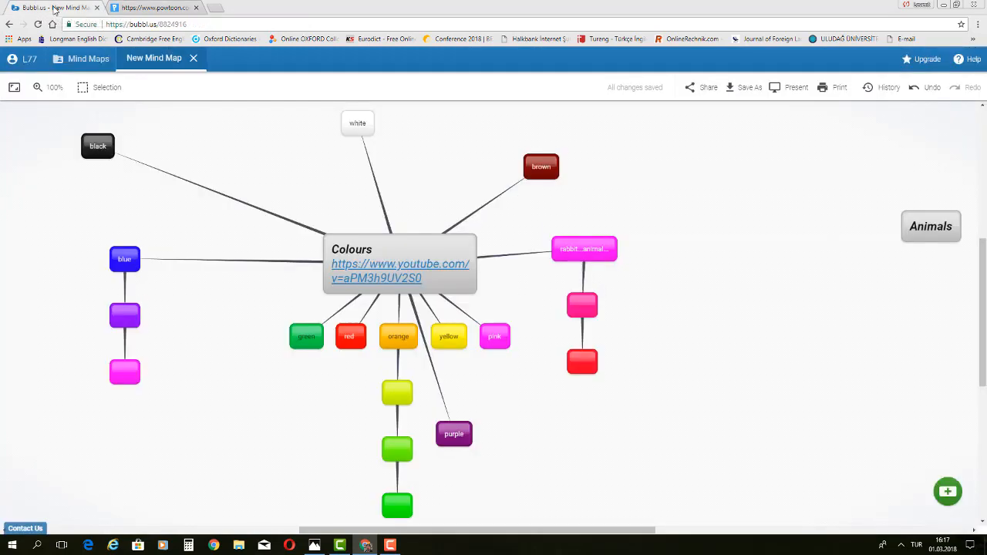
{"action": "left_click", "coordinate": [145, 9]}
{"action": "left_click", "coordinate": [55, 10]}
{"action": "mouse_move", "coordinate": [388, 272]}
{"action": "left_click", "coordinate": [132, 10]}
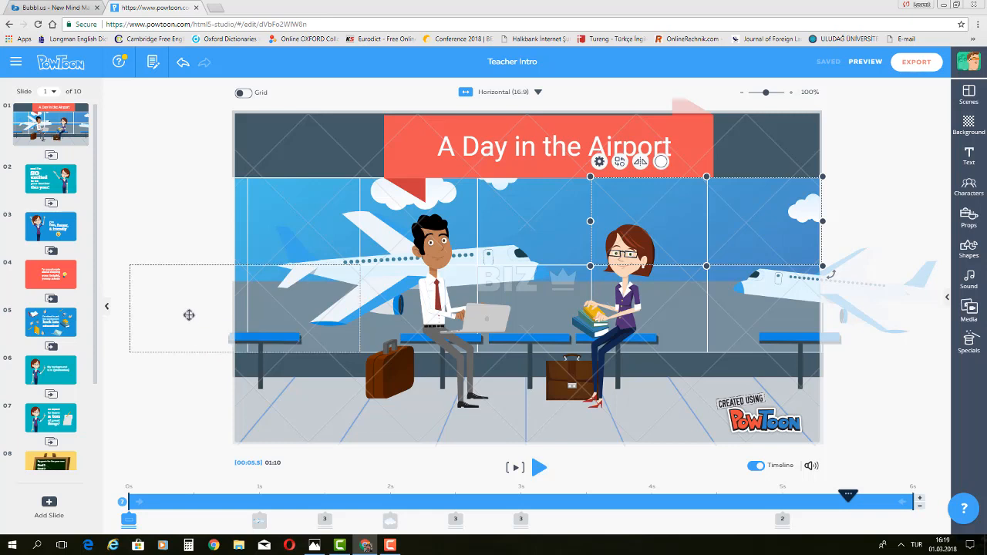
{"action": "left_click", "coordinate": [173, 406]}
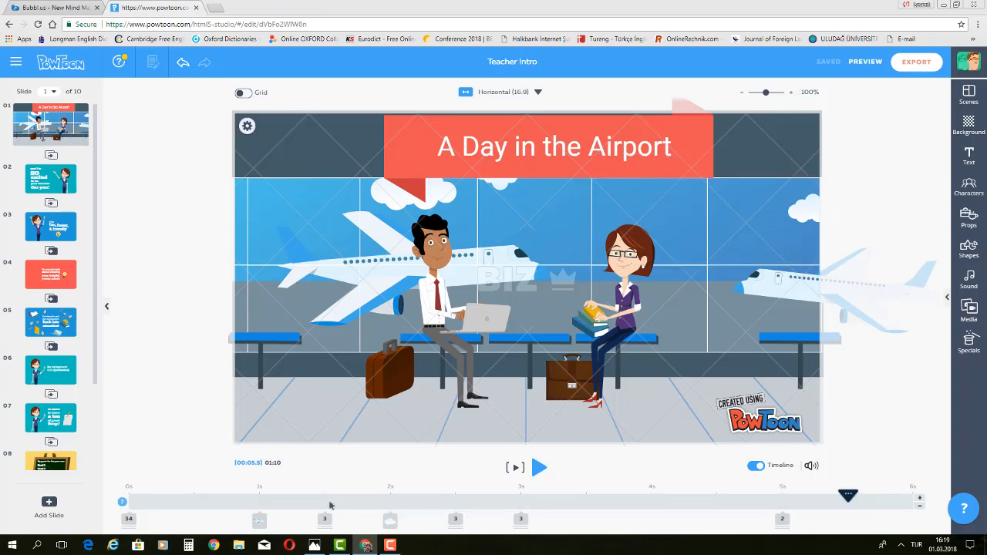
{"action": "mouse_move", "coordinate": [390, 547]}
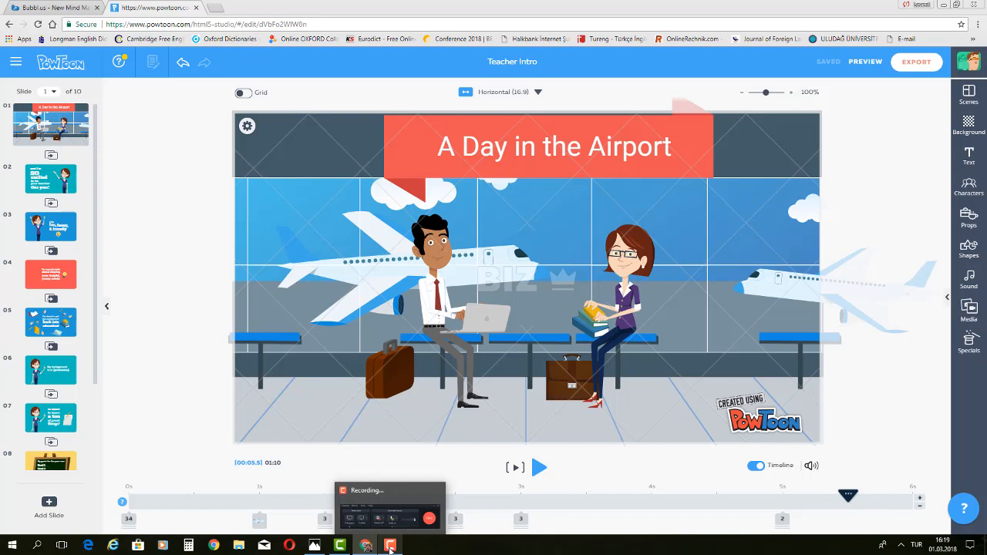
{"action": "left_click", "coordinate": [390, 547]}
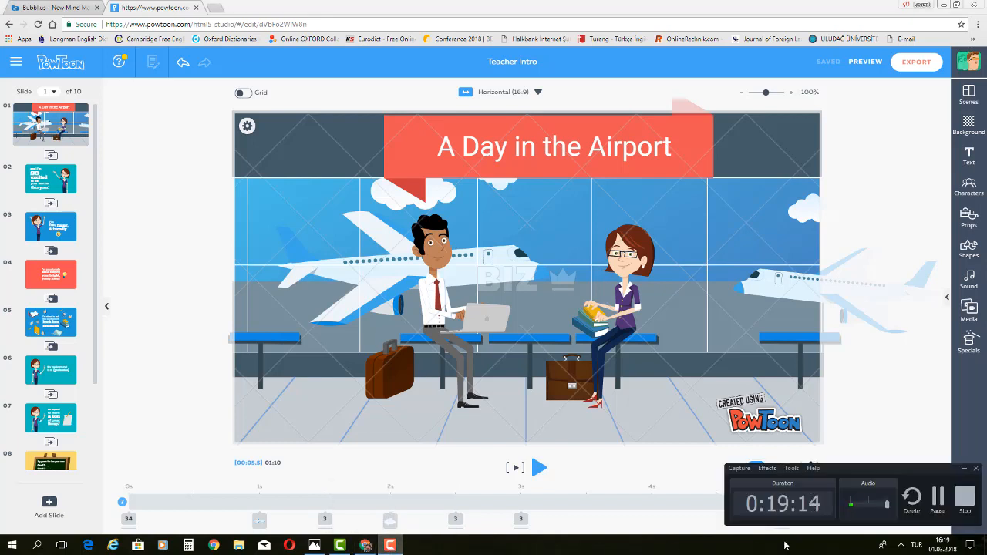